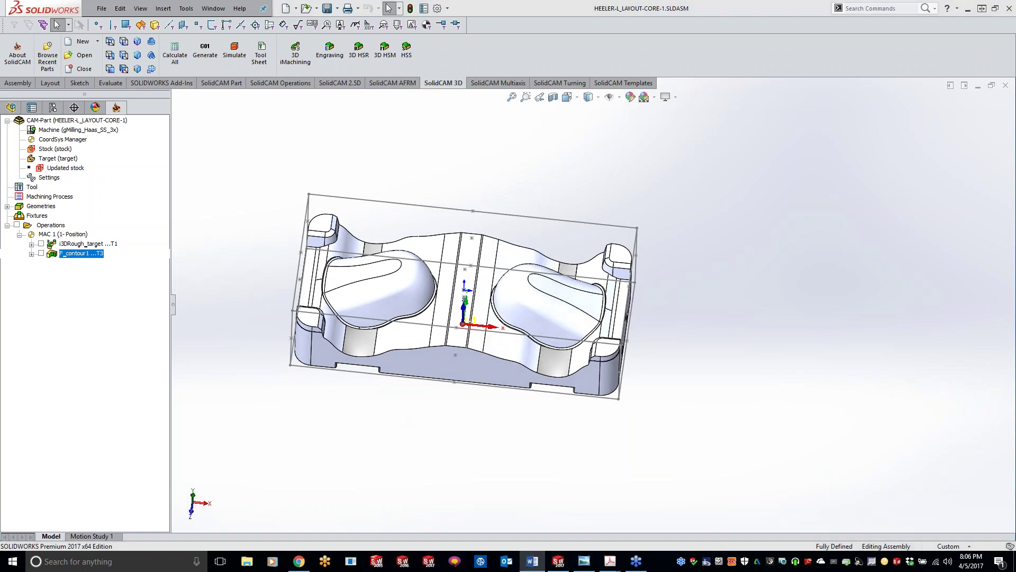
- Start a new 3D HSM operation using the Combine Constant Z with 3D Corner offset technology
{"action": "left_click", "coordinate": [424, 441]}
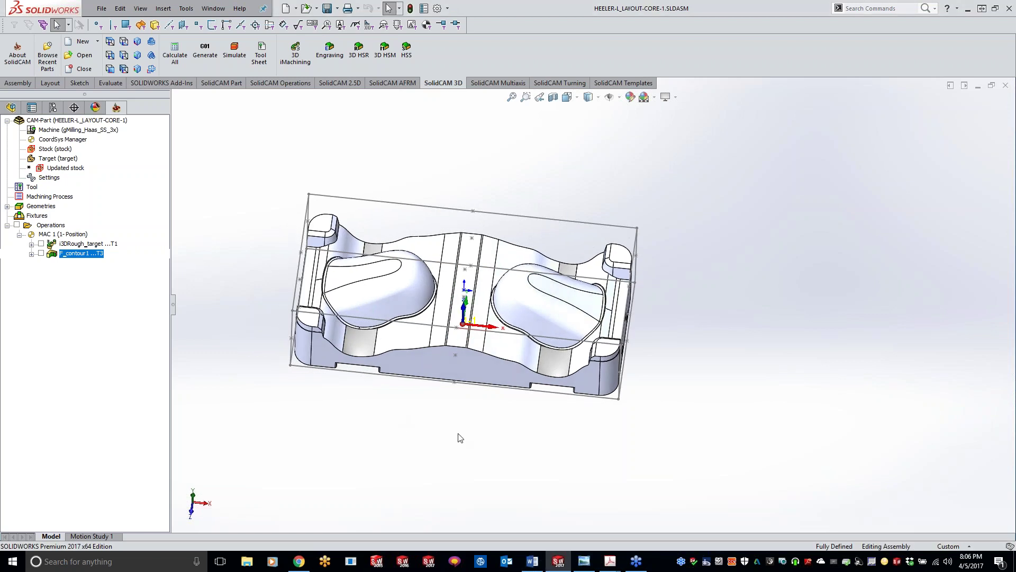
{"action": "middle_click_drag", "start_coordinate": [460, 437], "coordinate": [472, 419]}
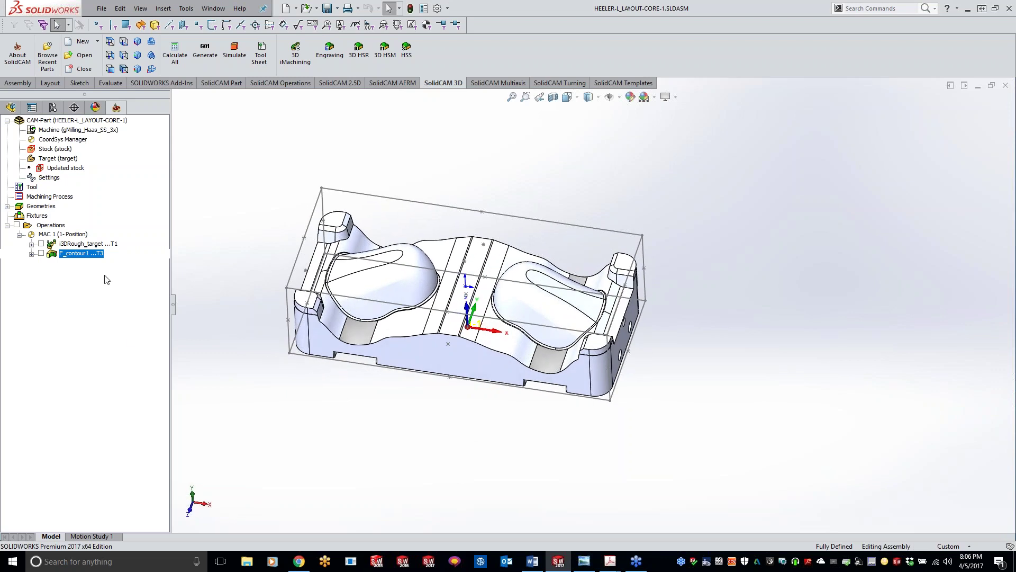
{"action": "left_click", "coordinate": [387, 50]}
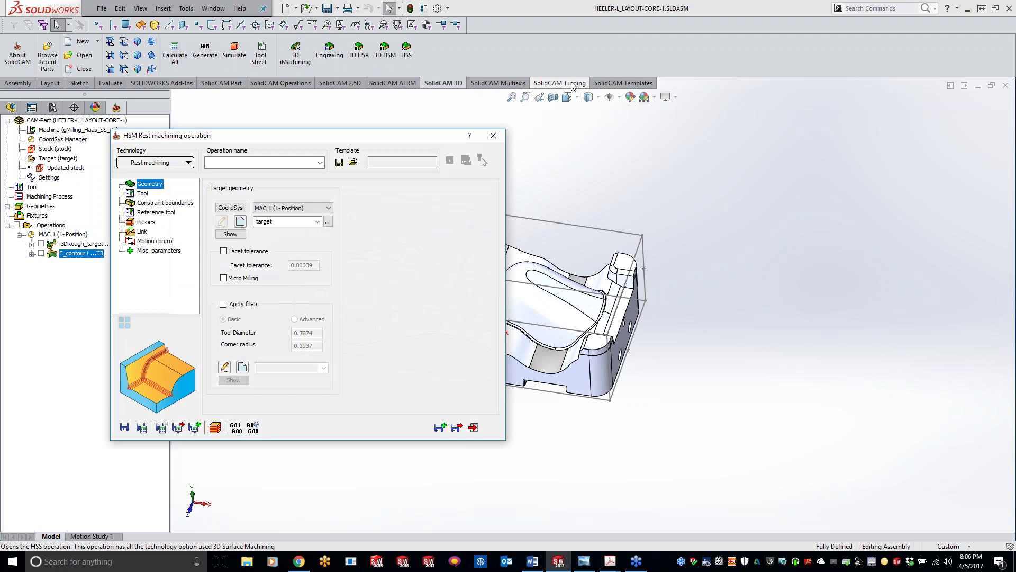
{"action": "left_click", "coordinate": [159, 164]}
{"action": "mouse_move", "coordinate": [192, 354]}
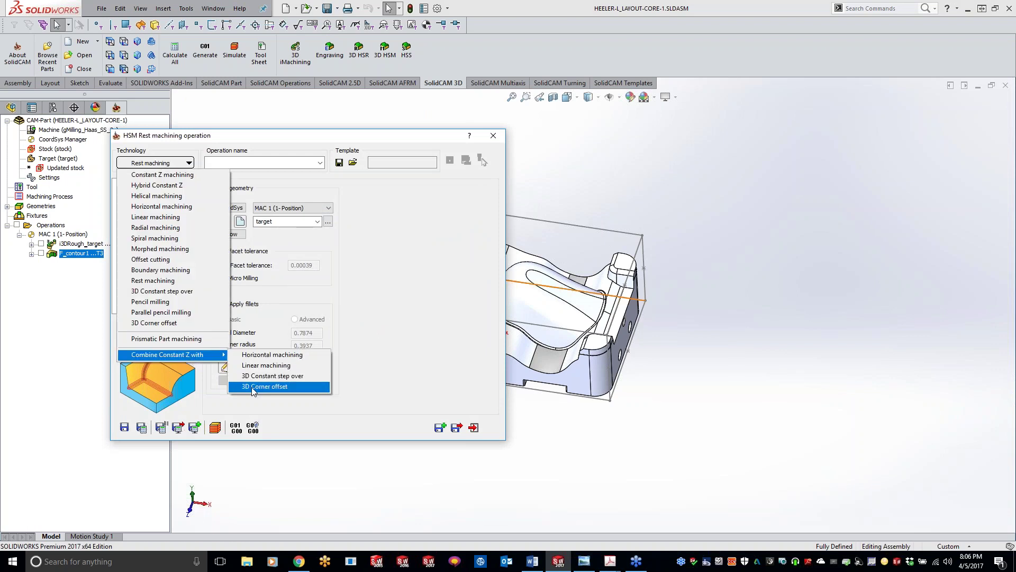
{"action": "left_click", "coordinate": [253, 387]}
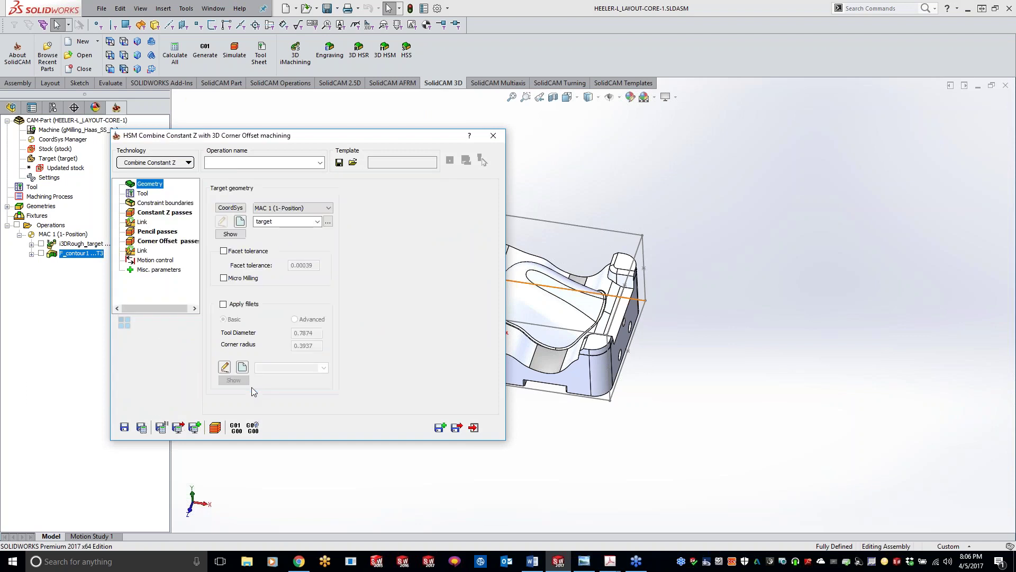
- Assign tool number 2, the 0.5 inch ball nose mill, to the combined operation
{"action": "left_click", "coordinate": [143, 193]}
{"action": "left_click", "coordinate": [294, 365]}
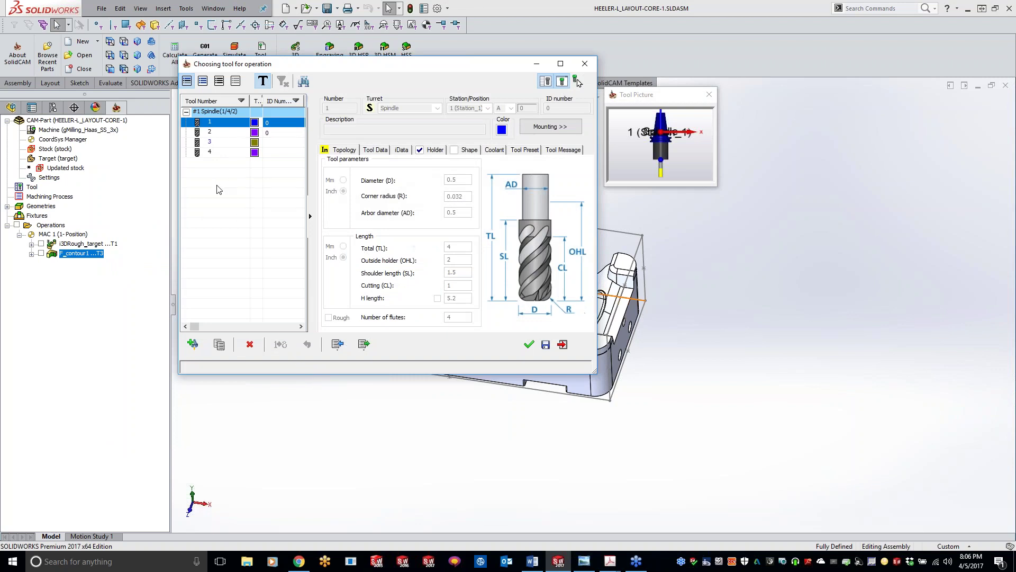
{"action": "left_click", "coordinate": [213, 134]}
{"action": "left_click", "coordinate": [215, 140]}
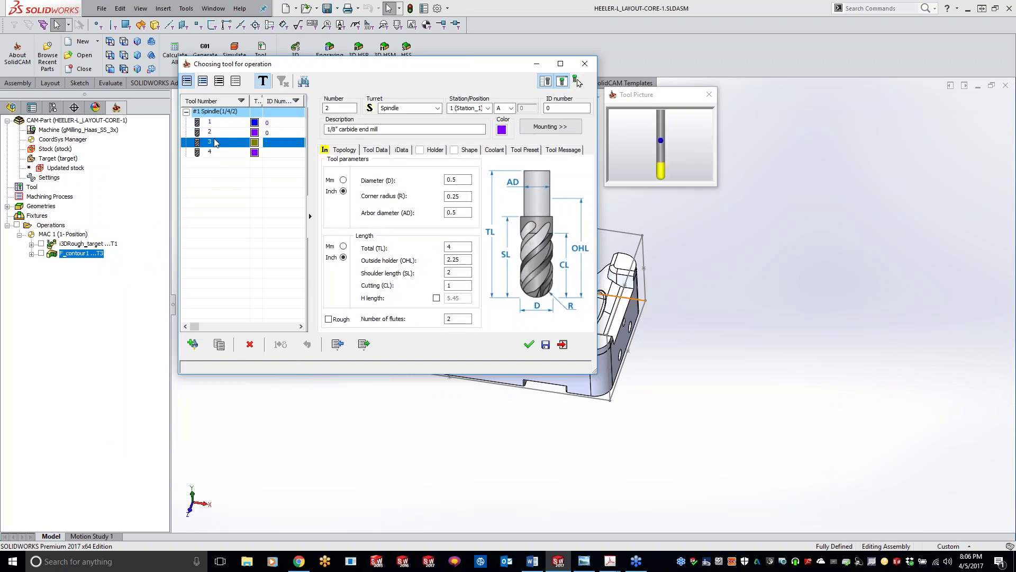
{"action": "left_click", "coordinate": [217, 152]}
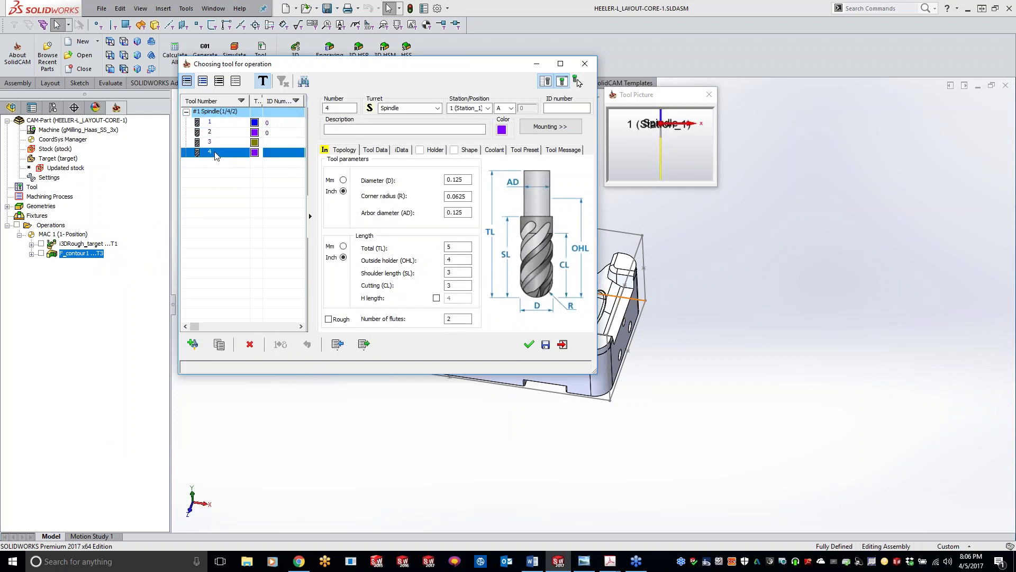
{"action": "left_click", "coordinate": [217, 132]}
{"action": "double_click", "coordinate": [216, 133]}
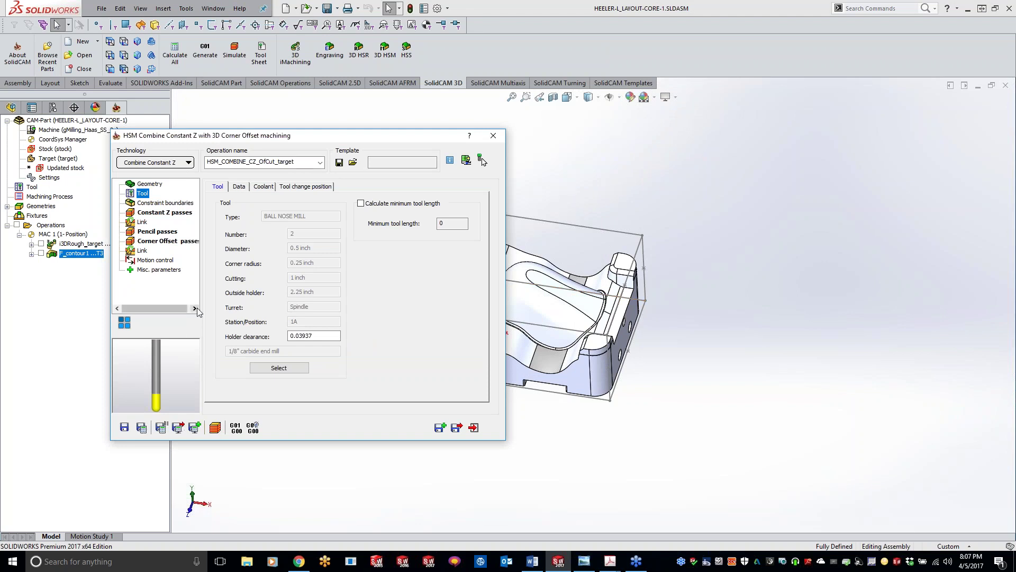
- Display the user-defined constraint boundary "contour" on the core model and close the geometry preview
{"action": "left_click", "coordinate": [173, 204]}
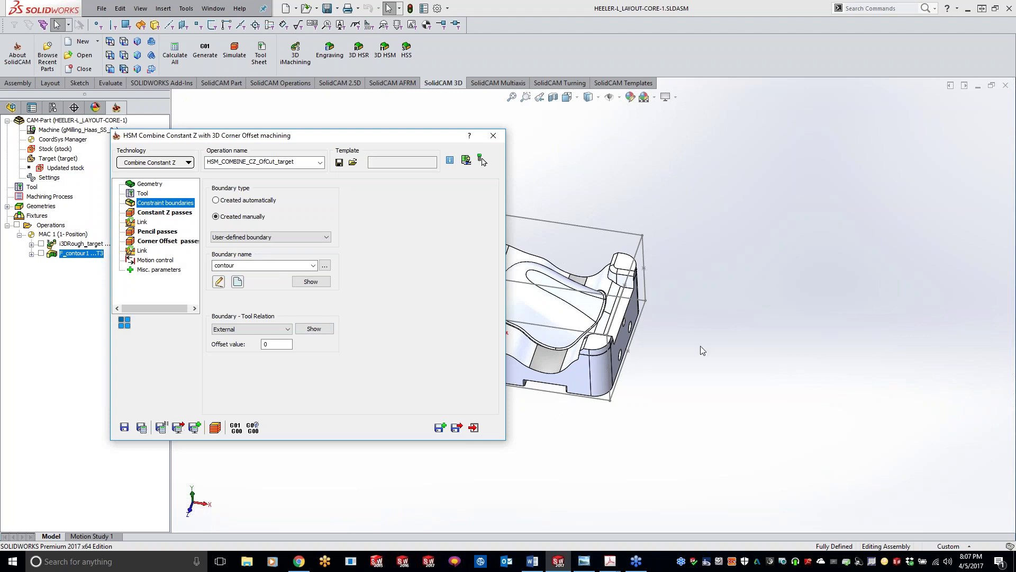
{"action": "left_click", "coordinate": [708, 394]}
{"action": "key", "text": "f"}
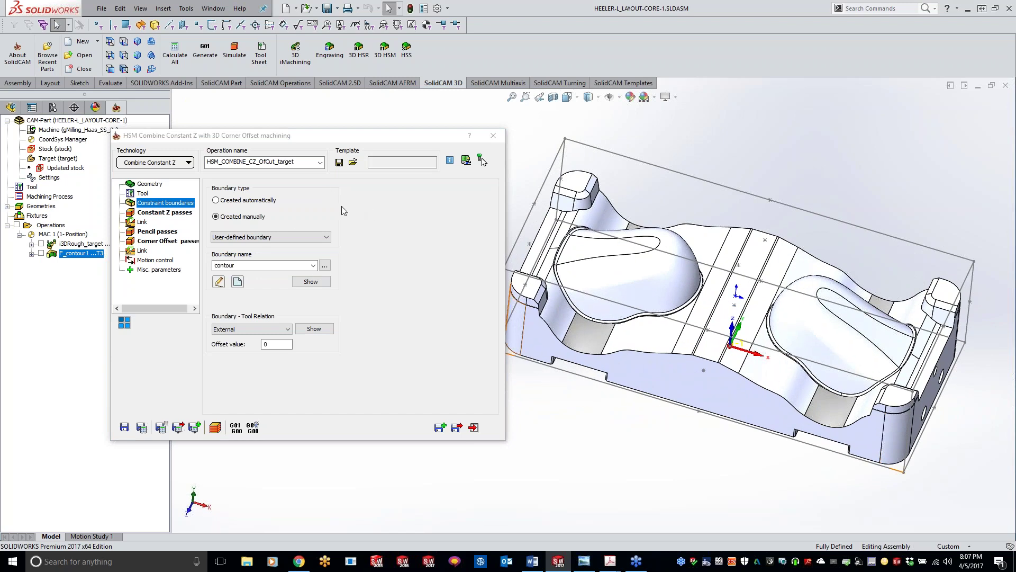
{"action": "left_click", "coordinate": [312, 282]}
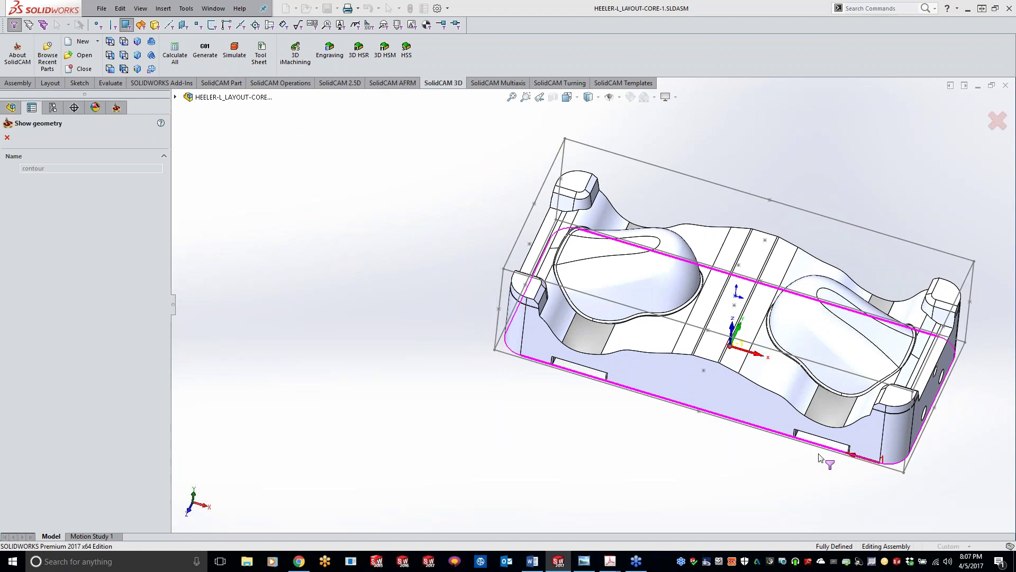
{"action": "left_click", "coordinate": [8, 137]}
- Set the constraint boundary's tool relation to Centered, comparing it with External
{"action": "left_click", "coordinate": [281, 329]}
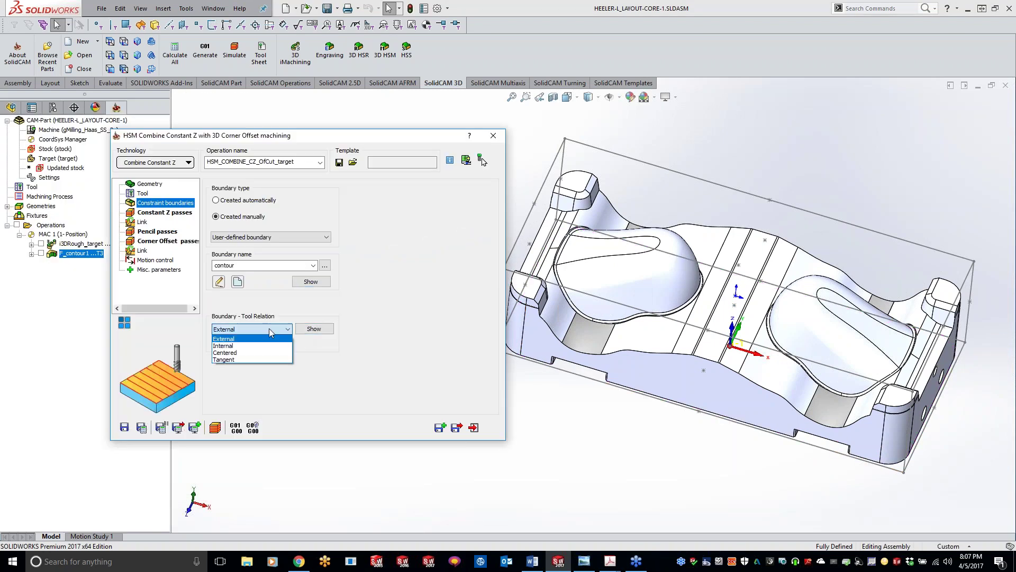
{"action": "left_click", "coordinate": [260, 353]}
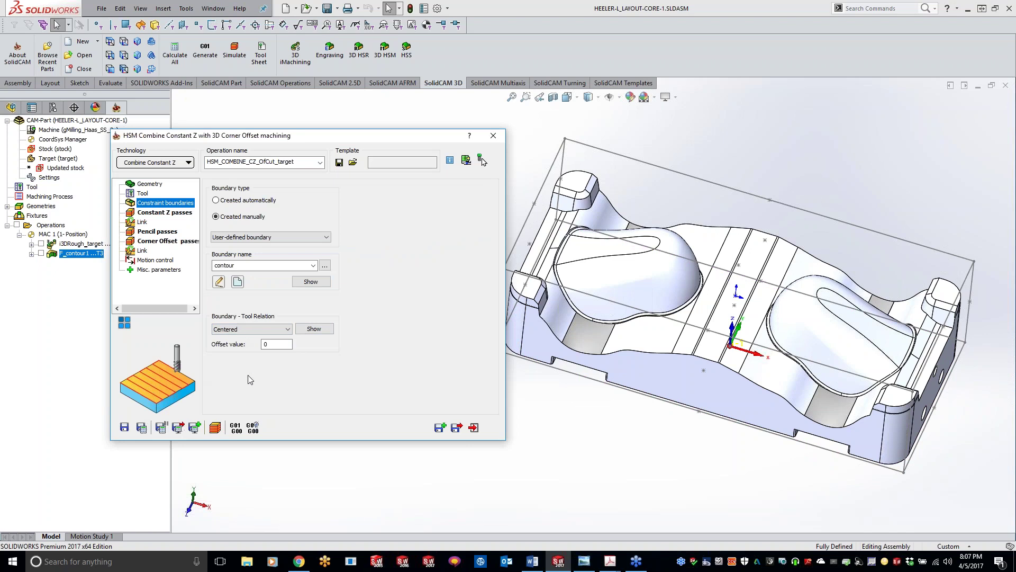
{"action": "left_click", "coordinate": [253, 330]}
{"action": "left_click", "coordinate": [249, 340]}
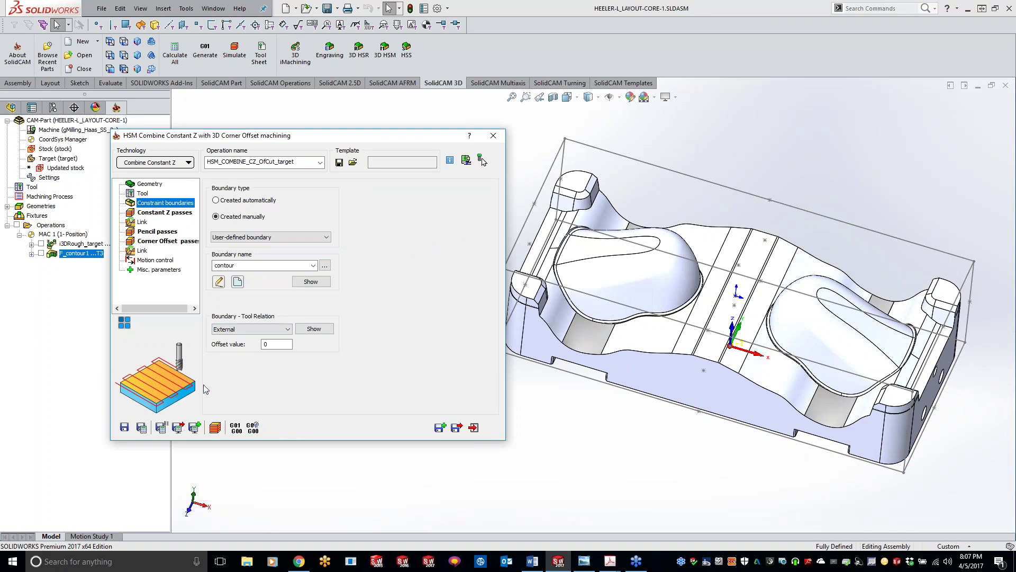
{"action": "left_click", "coordinate": [241, 330]}
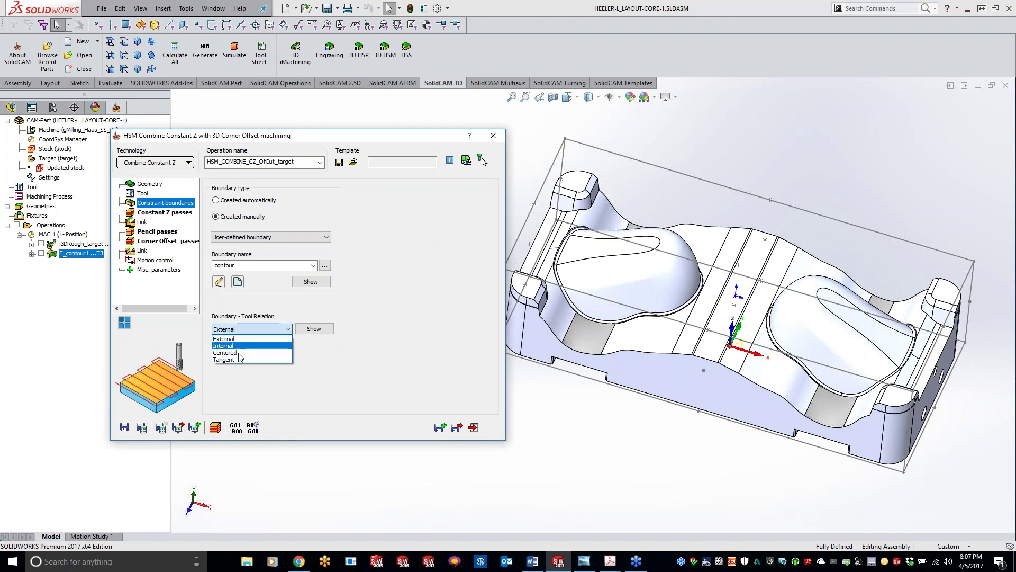
{"action": "left_click", "coordinate": [233, 353]}
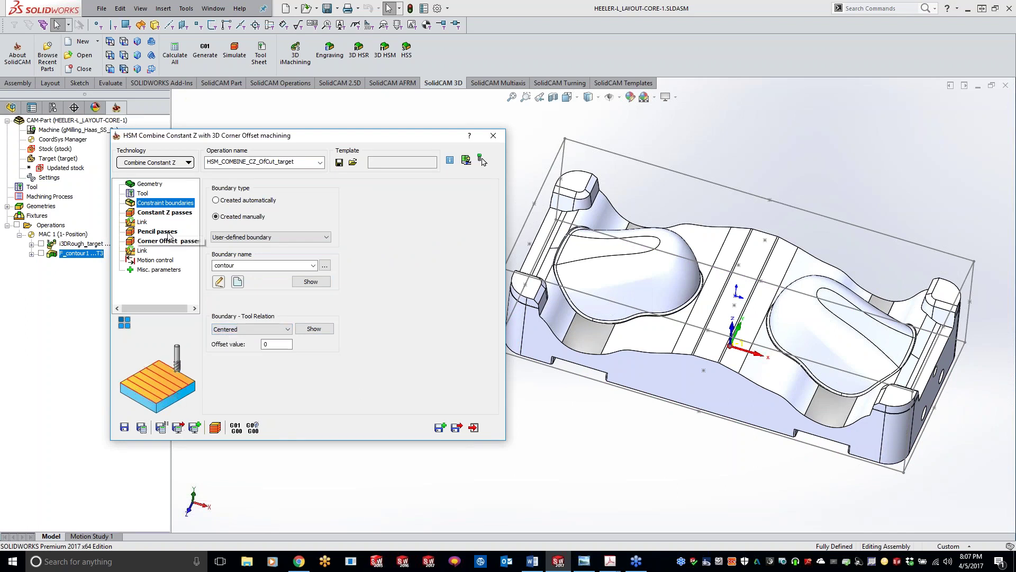
- Set the Constant Z passes to a step down of 0.025 and a minimum angle limit of 40°
{"action": "left_click", "coordinate": [167, 213]}
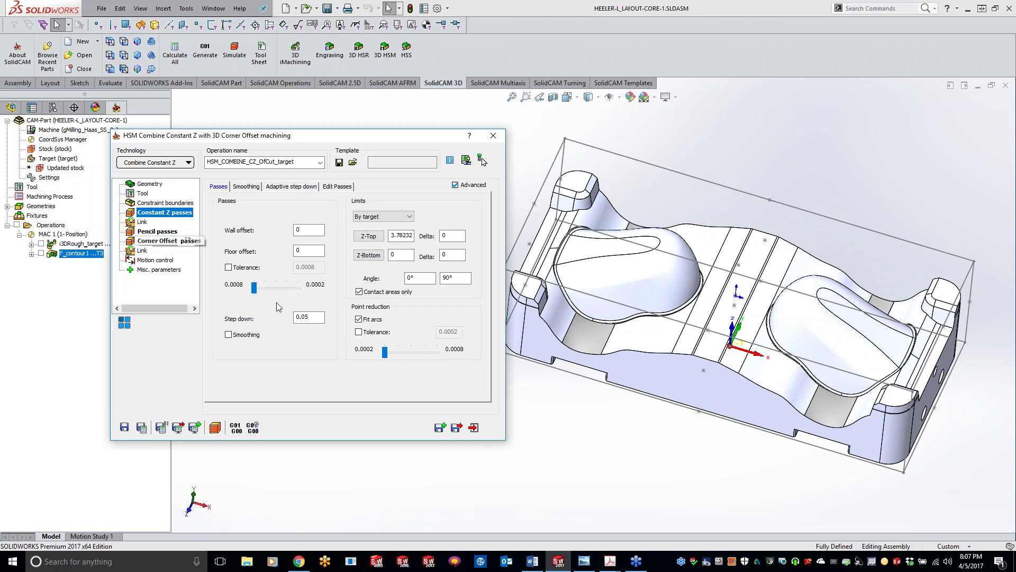
{"action": "left_click", "coordinate": [306, 317]}
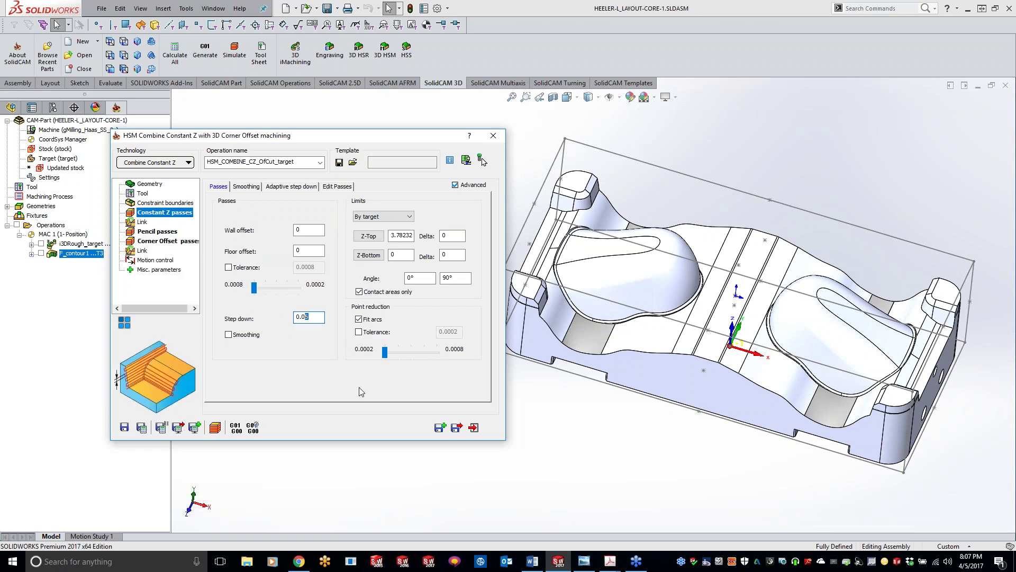
{"action": "type", "text": ".025"}
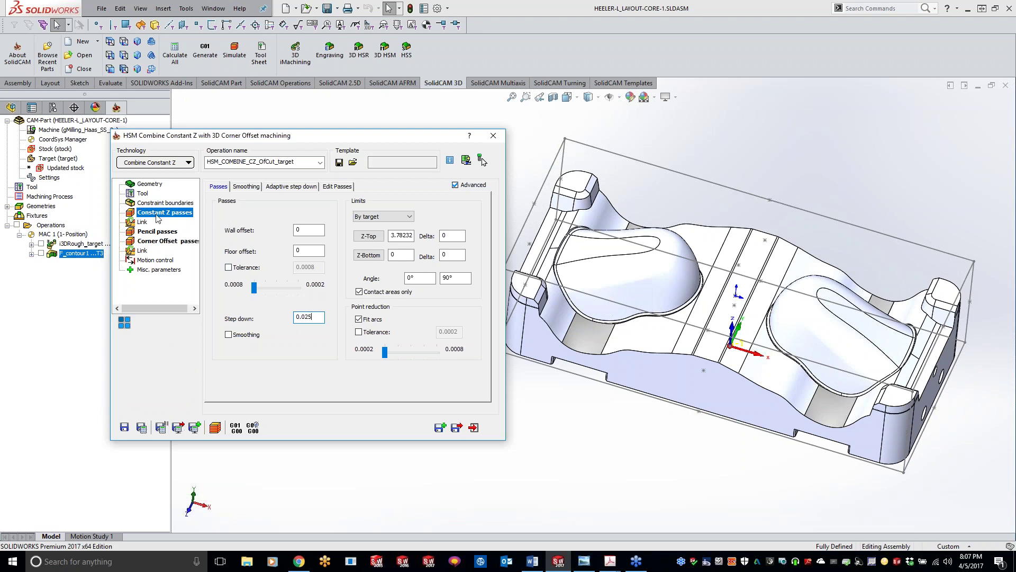
{"action": "left_click", "coordinate": [164, 163]}
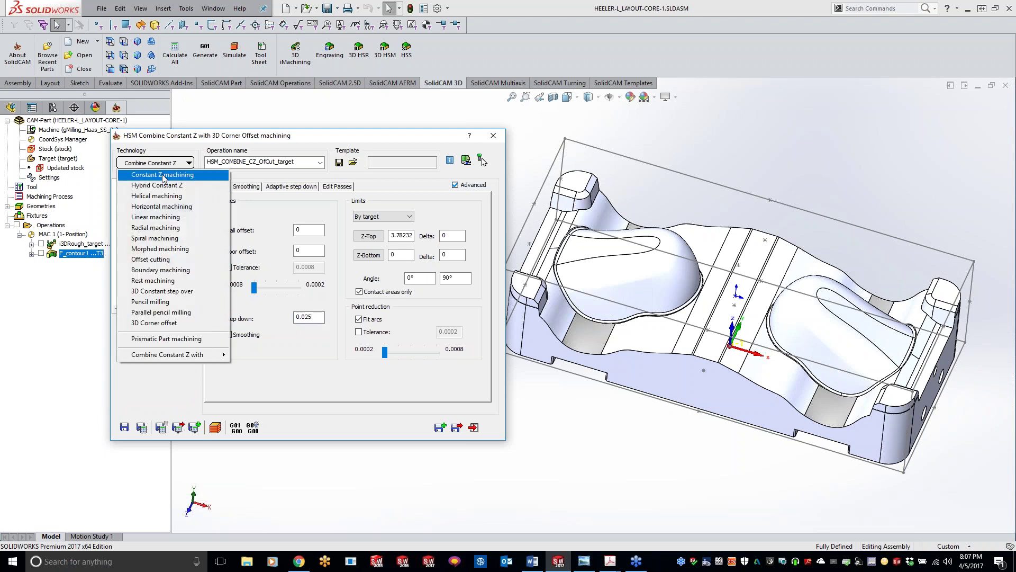
{"action": "left_click", "coordinate": [329, 385]}
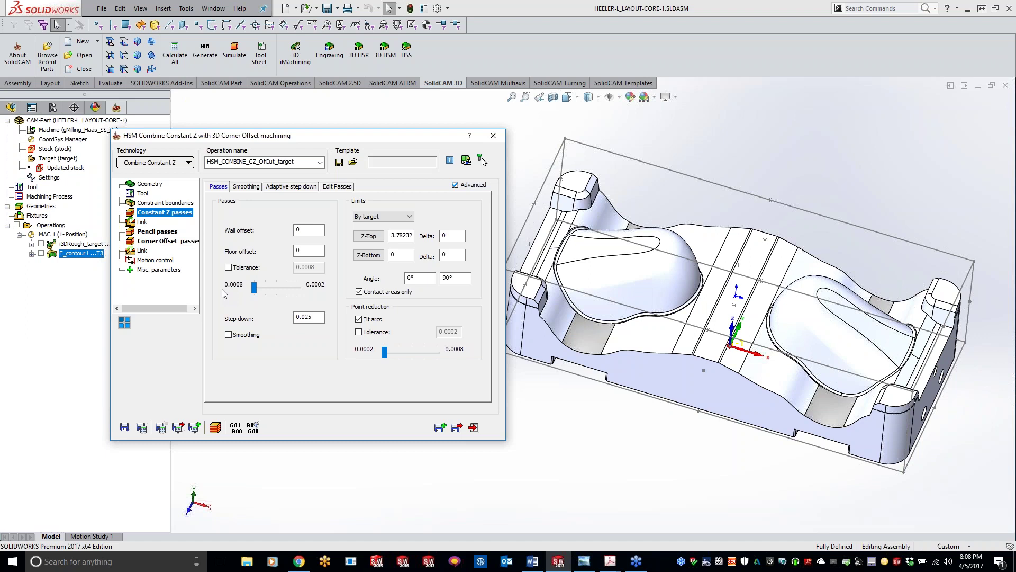
{"action": "left_click", "coordinate": [418, 278]}
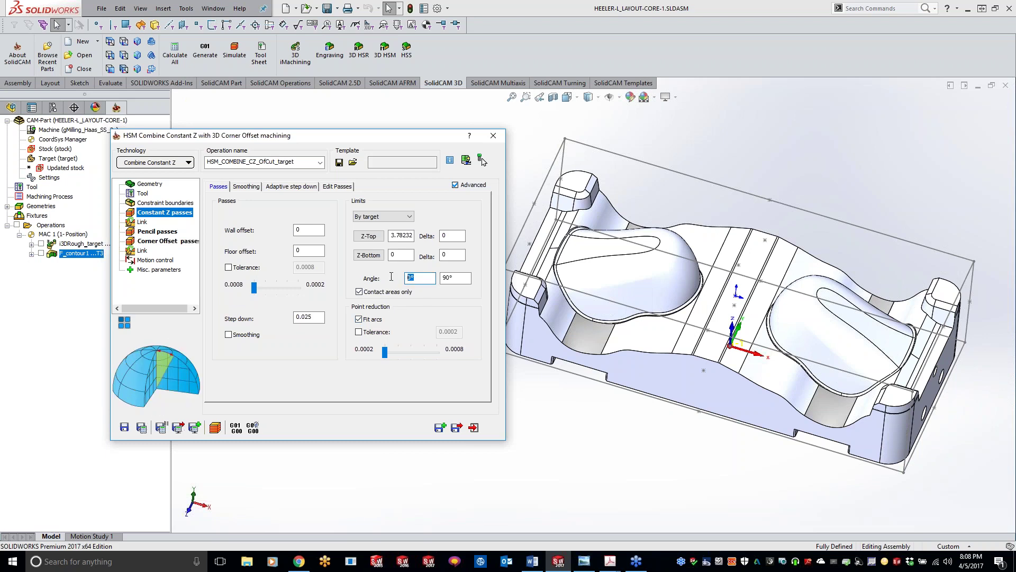
{"action": "type", "text": "40"}
{"action": "key", "text": "Tab"}
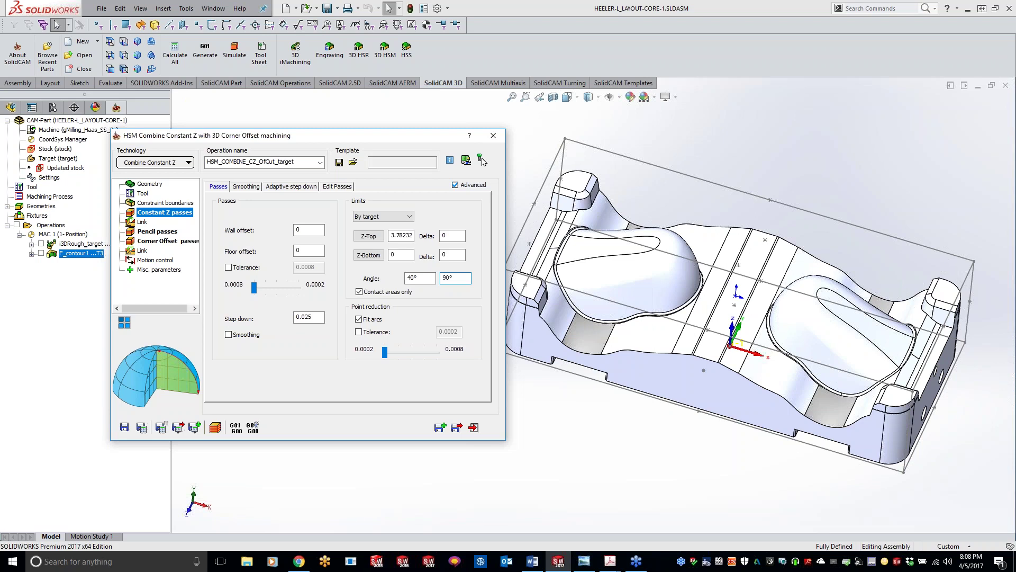
- Set the Constant Z link to bi-directional milling and review the pencil passes settings
{"action": "left_click", "coordinate": [142, 223]}
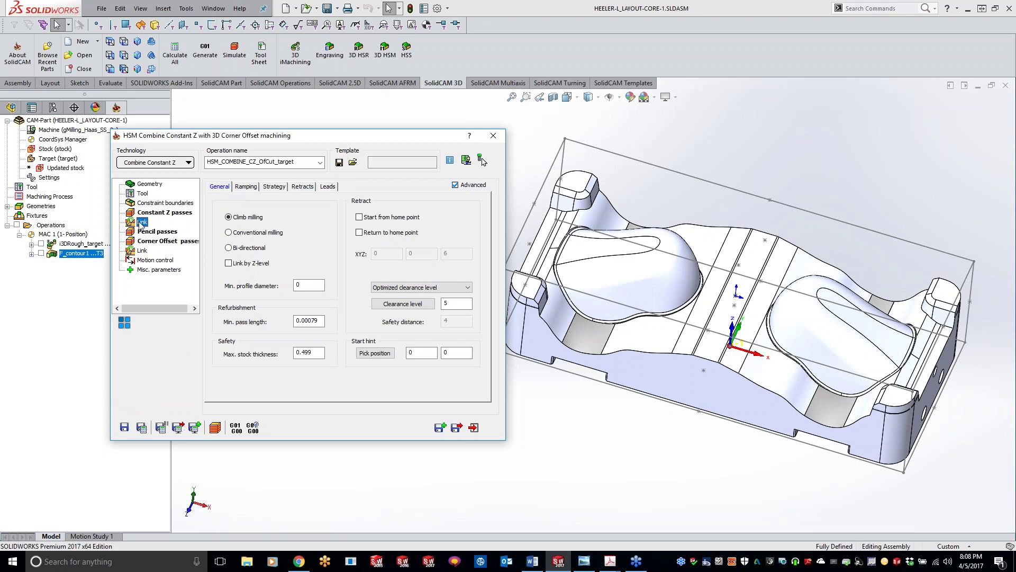
{"action": "left_click", "coordinate": [261, 250]}
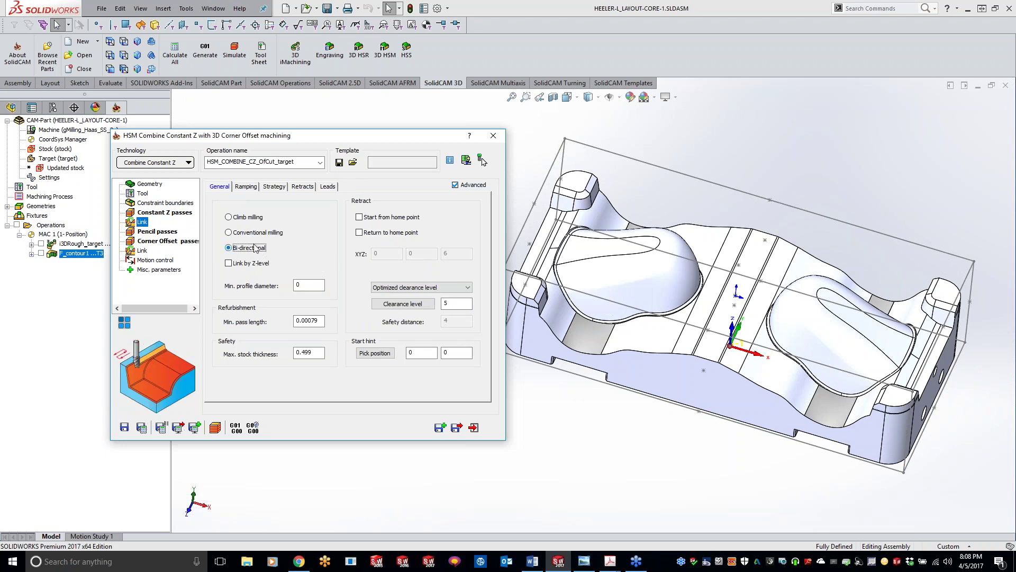
{"action": "left_click", "coordinate": [158, 231]}
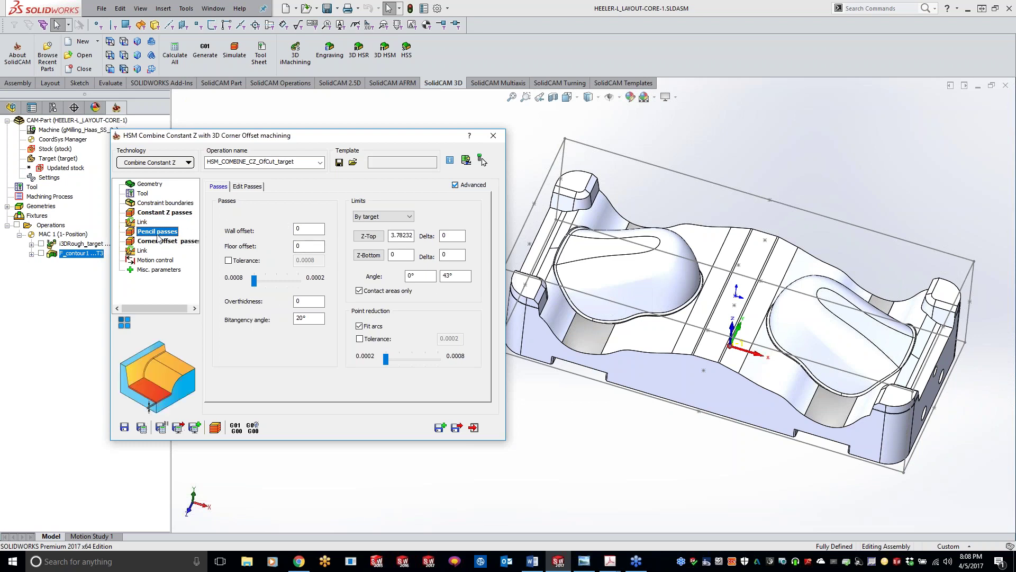
{"action": "left_click", "coordinate": [159, 163]}
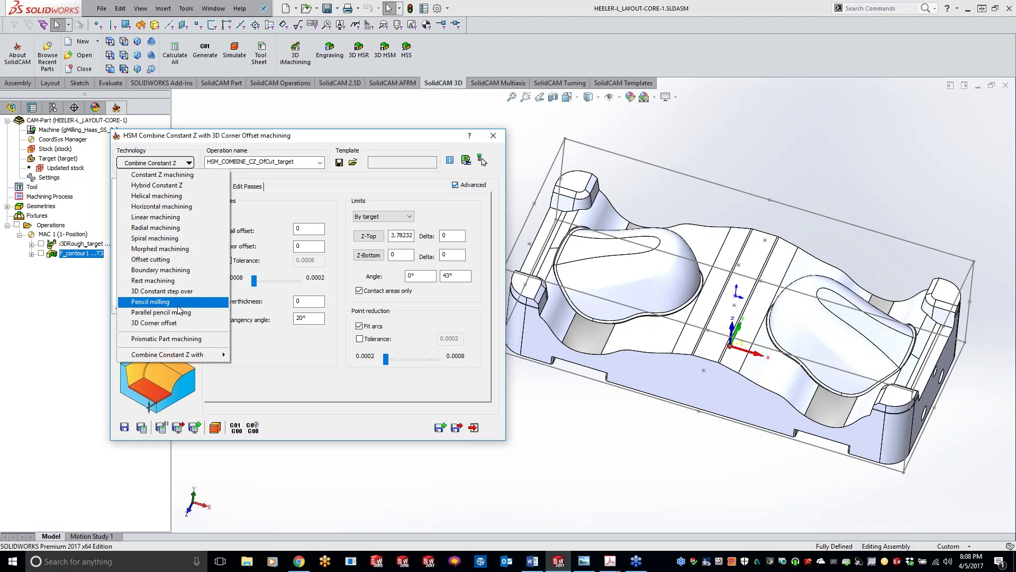
{"action": "key", "text": "Escape"}
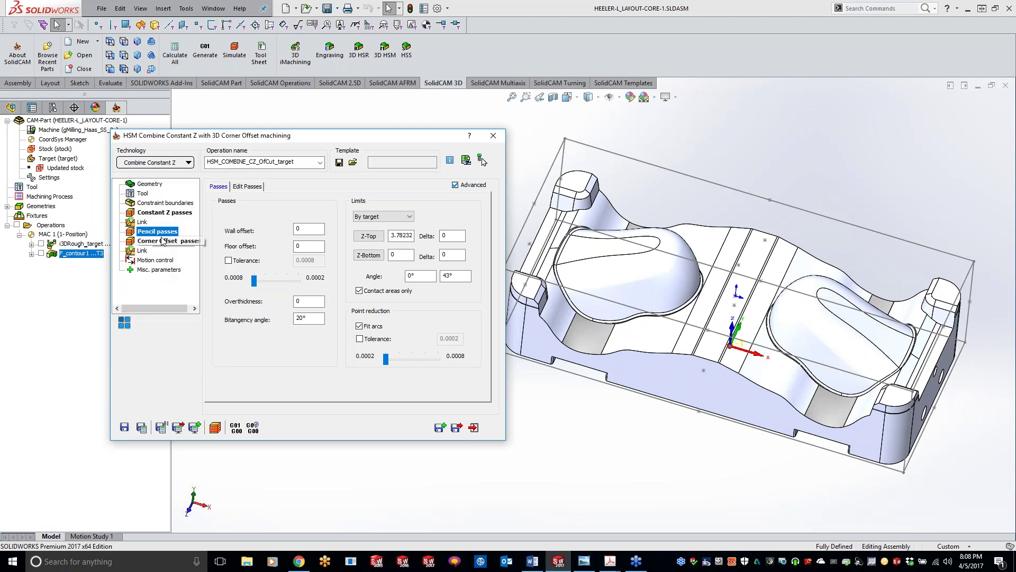
- Set both the horizontal and vertical step over of the Corner Offset passes to 0.02
{"action": "left_click", "coordinate": [162, 241]}
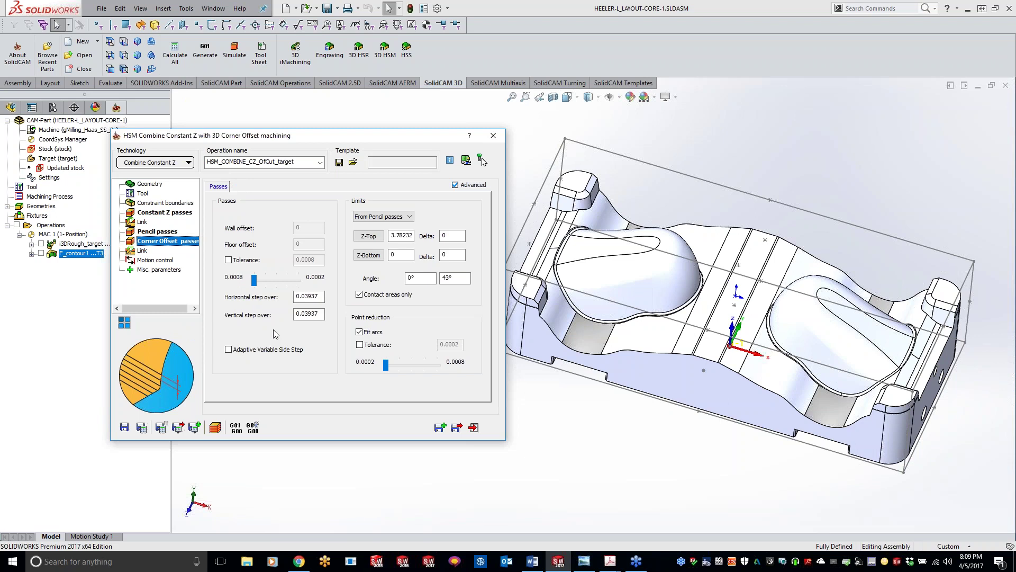
{"action": "double_click", "coordinate": [298, 296]}
{"action": "type", "text": ".02"}
{"action": "double_click", "coordinate": [300, 313]}
{"action": "type", "text": "0.02"}
- Compare the angle limits of the Corner Offset passes with those of the Constant Z passes
{"action": "mouse_move", "coordinate": [416, 275]}
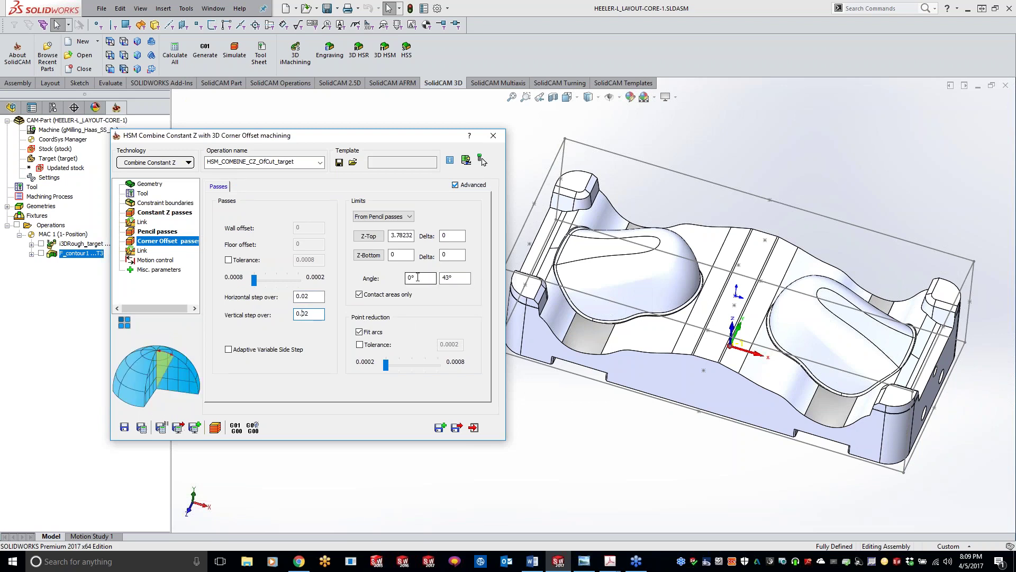
{"action": "double_click", "coordinate": [448, 277]}
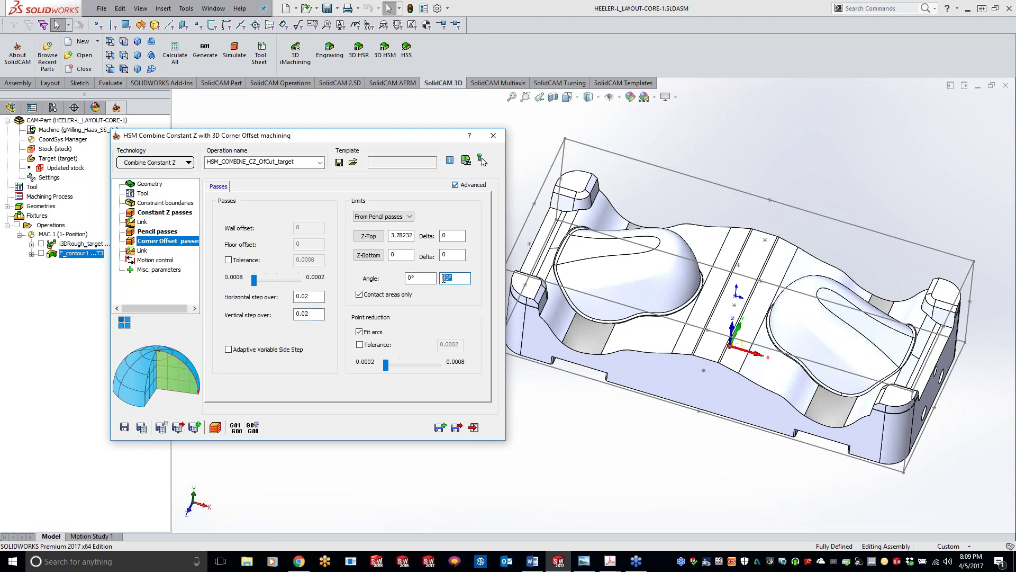
{"action": "left_click", "coordinate": [447, 278]}
{"action": "left_click", "coordinate": [169, 213]}
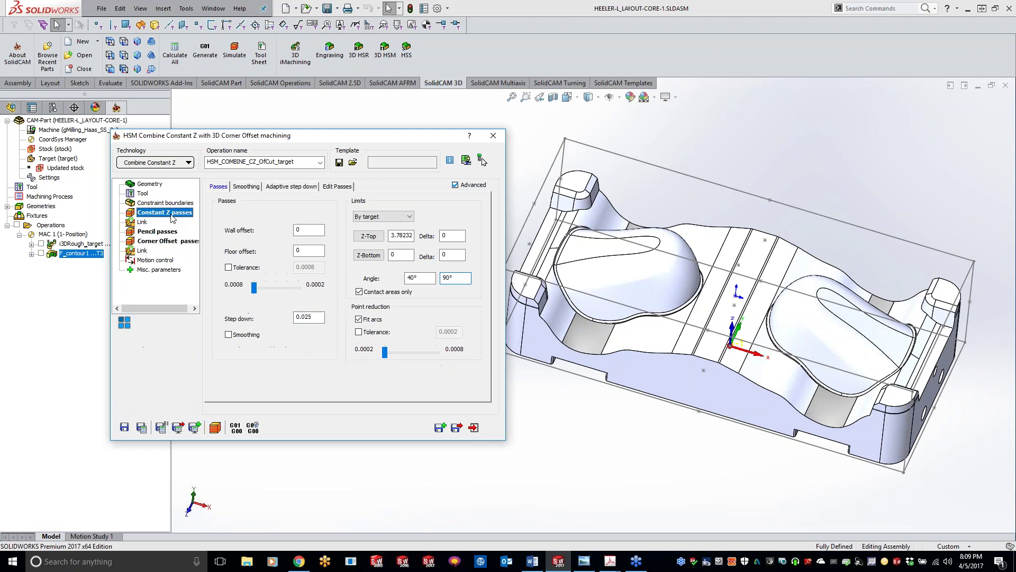
{"action": "left_click", "coordinate": [447, 277]}
{"action": "left_click", "coordinate": [167, 241]}
{"action": "left_click", "coordinate": [443, 279]}
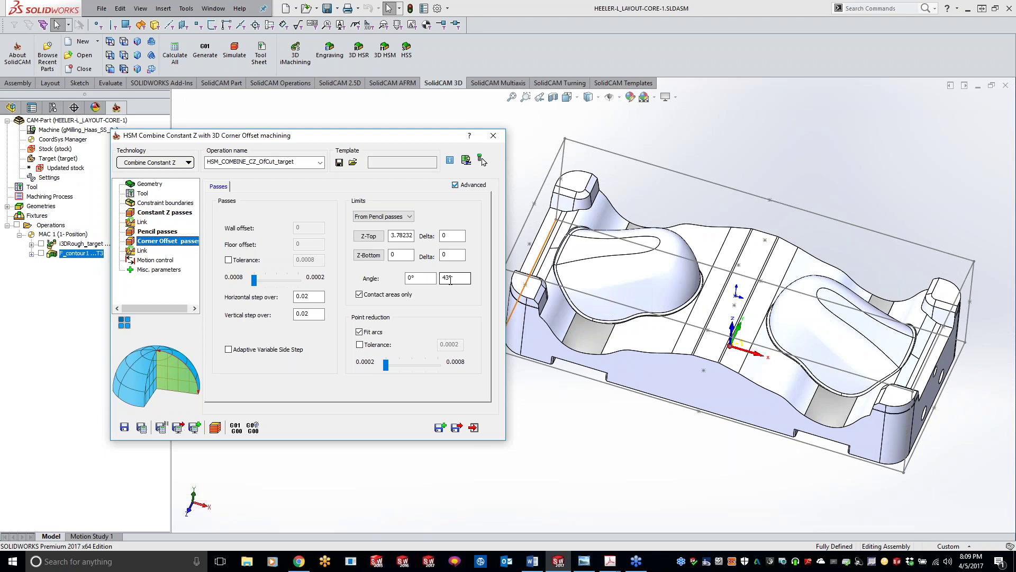
{"action": "key", "text": "Tab"}
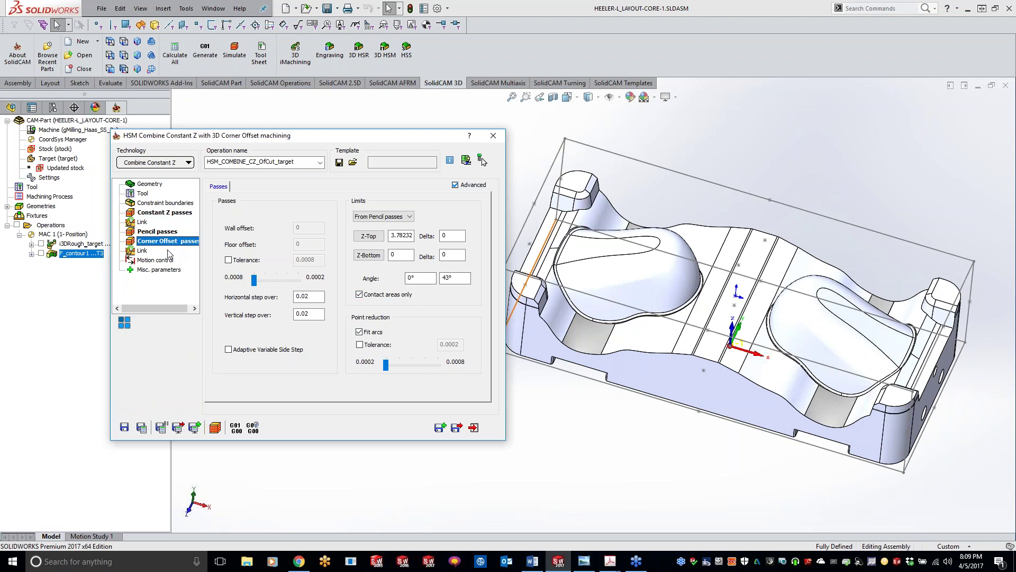
- Set the Corner Offset link to bi-directional milling and recheck the step down of the Constant Z passes
{"action": "left_click", "coordinate": [144, 251]}
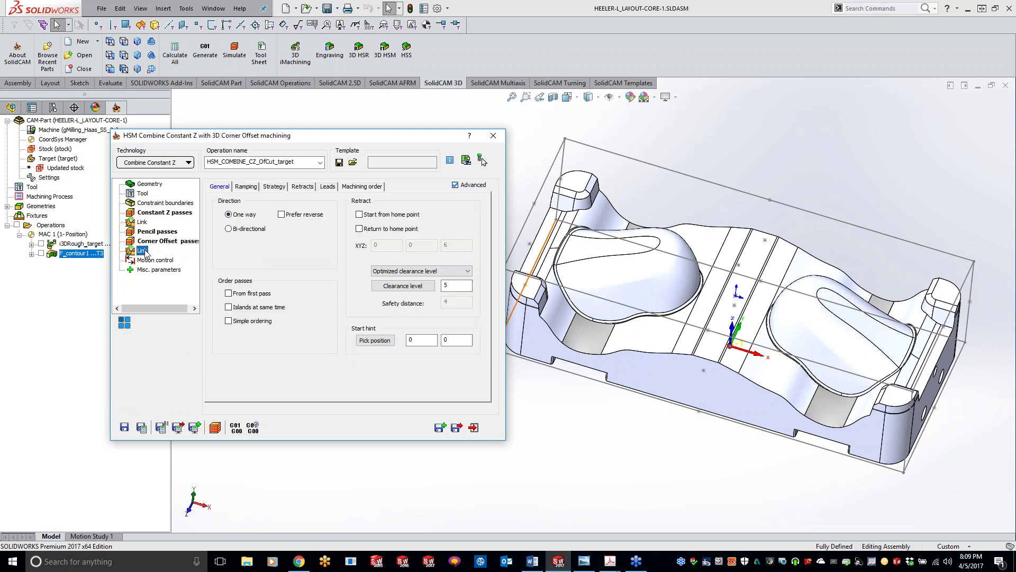
{"action": "left_click", "coordinate": [233, 229]}
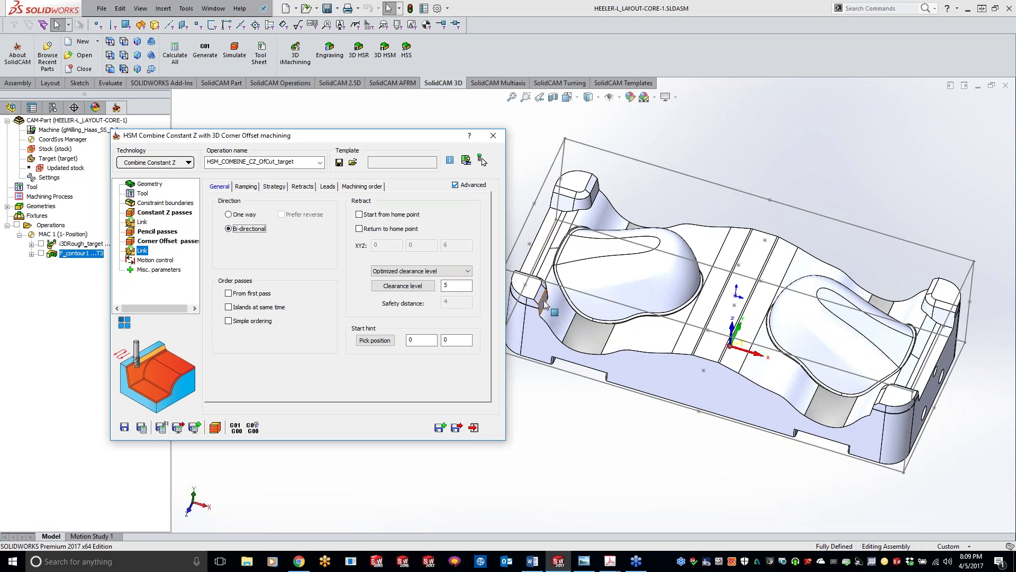
{"action": "key", "text": "Up"}
{"action": "key", "text": "Up"}
{"action": "key", "text": "Up"}
{"action": "key", "text": "Up"}
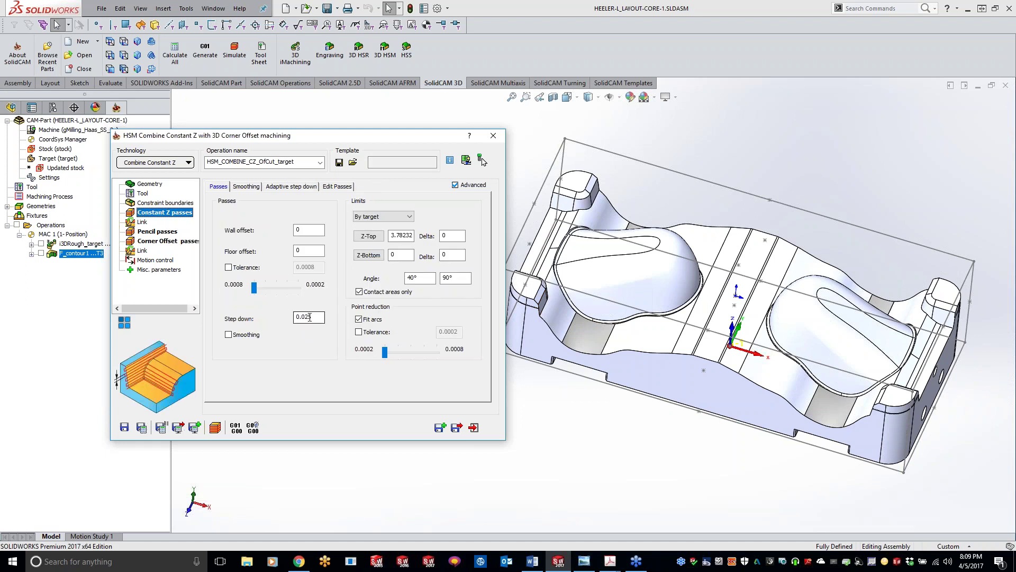
- Review the Corner Offset passes settings and the list of available HSM technologies
{"action": "left_click", "coordinate": [157, 243]}
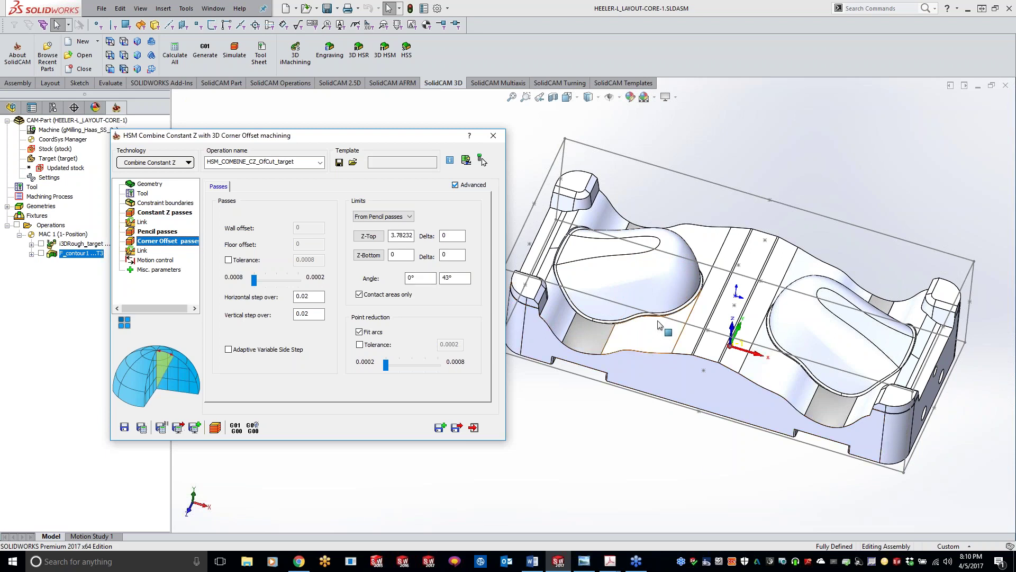
{"action": "left_click", "coordinate": [159, 162]}
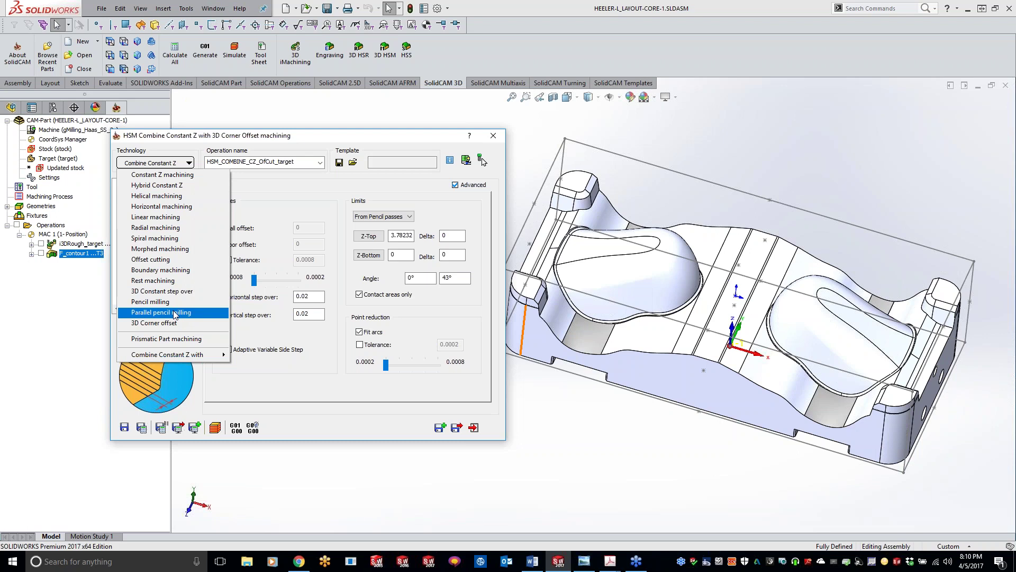
{"action": "left_click", "coordinate": [159, 322]}
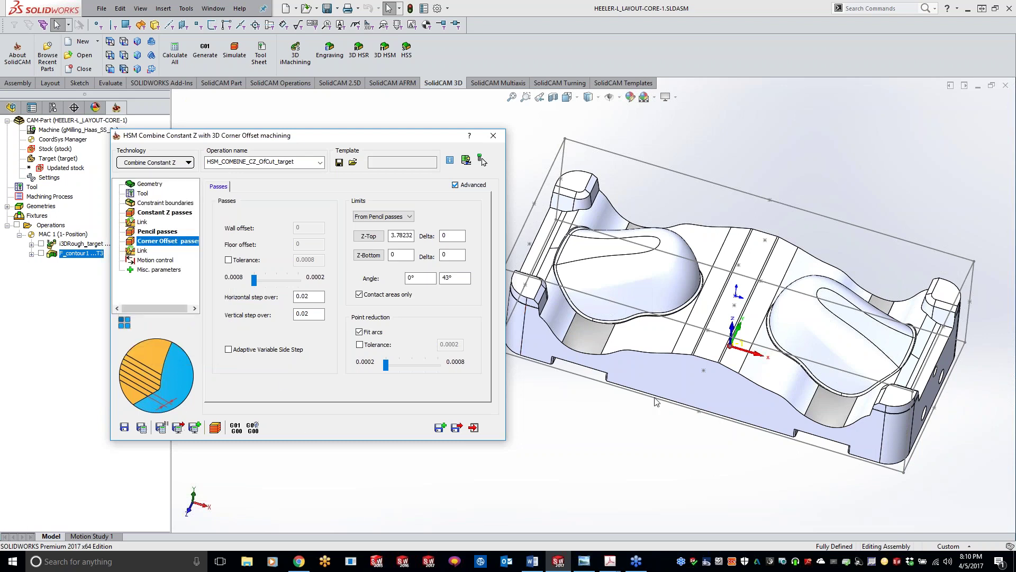
{"action": "left_click", "coordinate": [583, 337]}
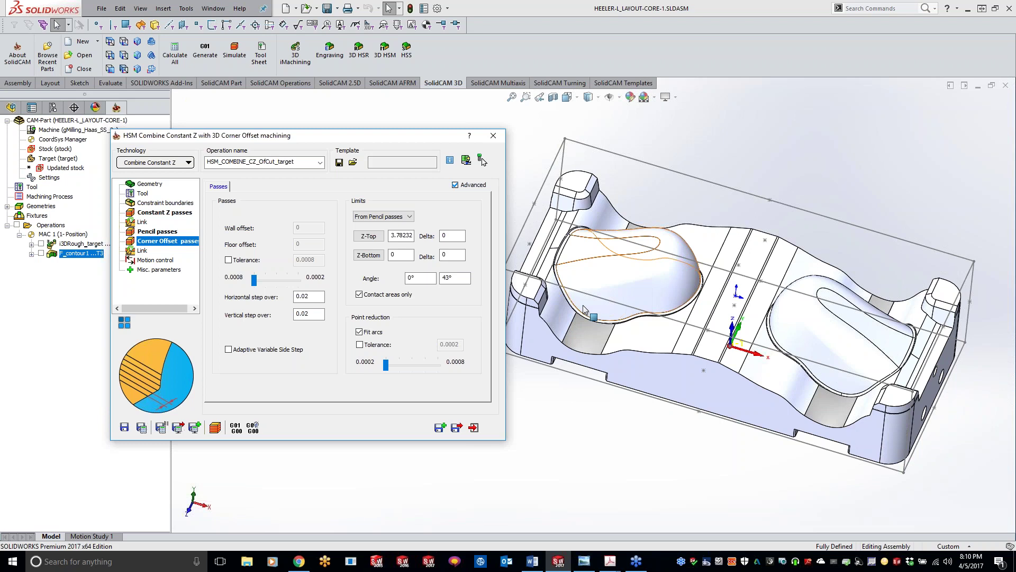
- Save and calculate the combined operation, and examine its toolpath around the raised end boss and adjoining walls
{"action": "left_click", "coordinate": [146, 250]}
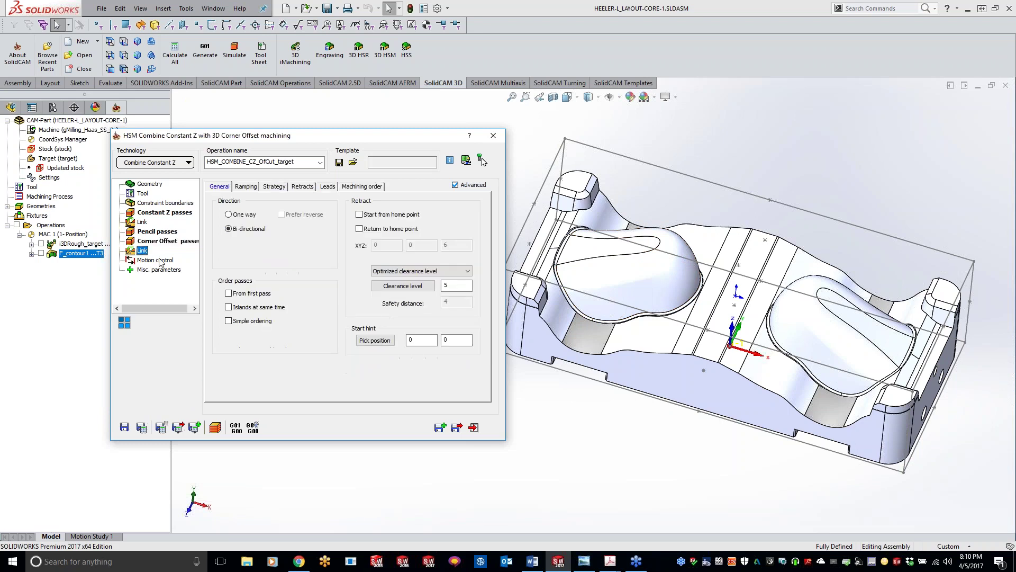
{"action": "left_click", "coordinate": [141, 428]}
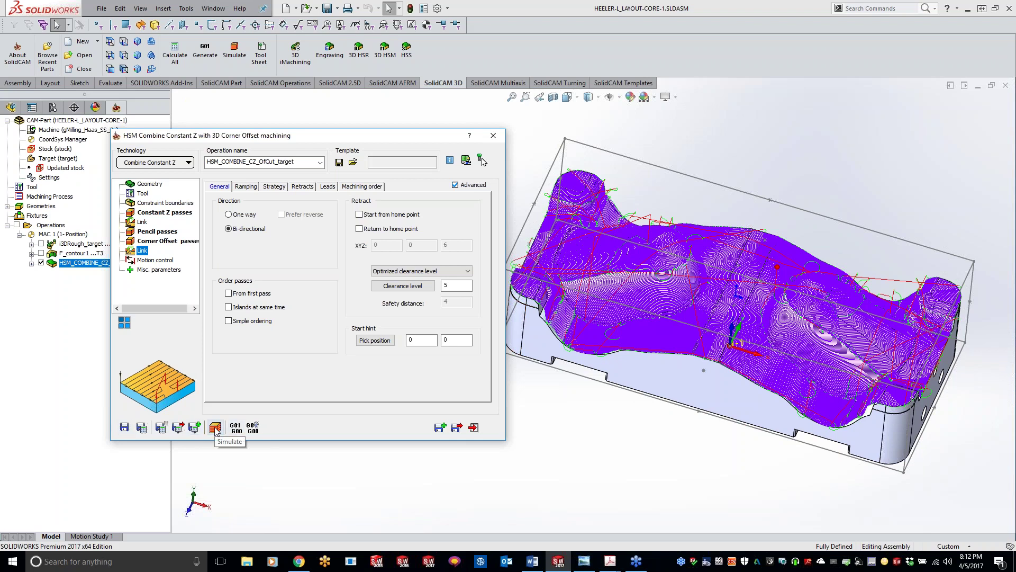
{"action": "middle_click_drag", "start_coordinate": [603, 331], "coordinate": [662, 307]}
{"action": "scroll", "coordinate": [601, 340], "scroll_direction": "down", "scroll_amount": 8}
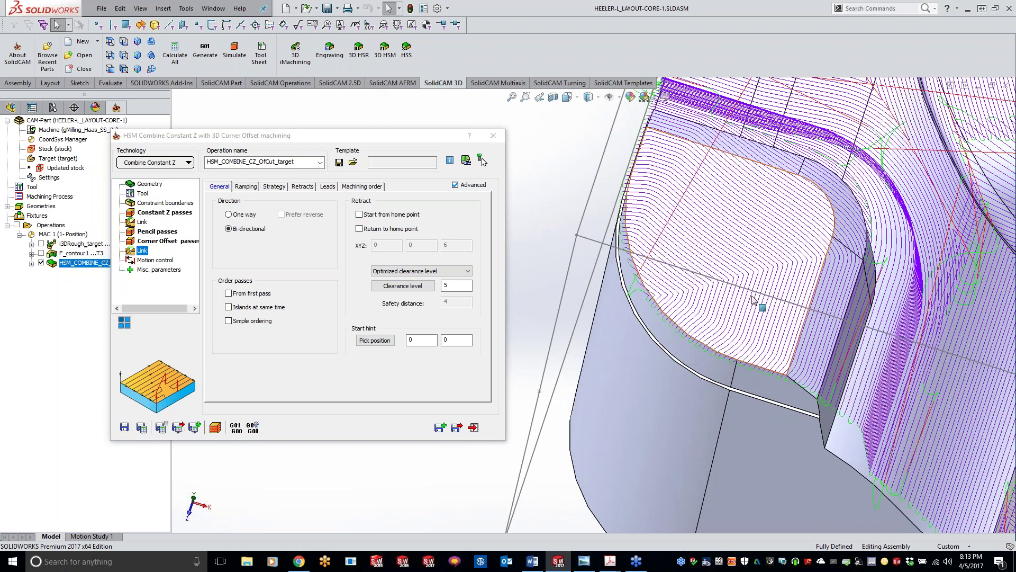
{"action": "middle_click_drag", "start_coordinate": [773, 215], "coordinate": [716, 303]}
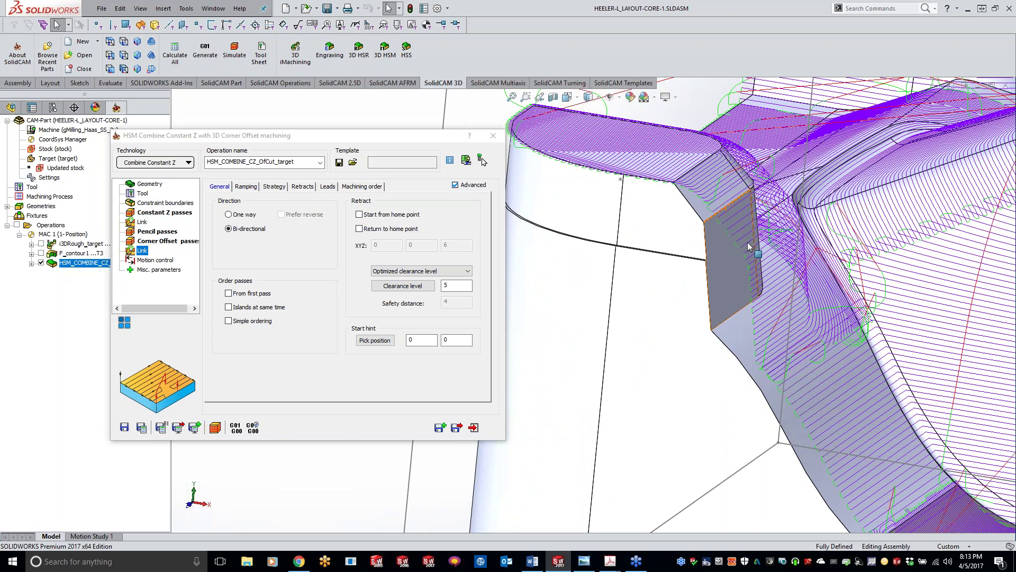
{"action": "scroll", "coordinate": [765, 297], "scroll_direction": "down", "scroll_amount": 5}
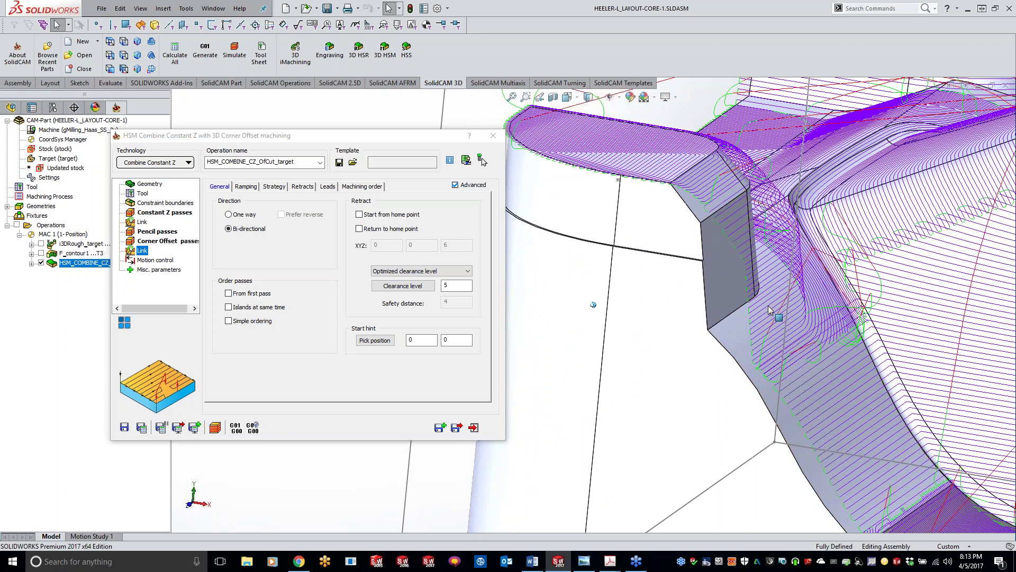
{"action": "middle_click_drag", "start_coordinate": [770, 310], "coordinate": [765, 314]}
- Simulate the combined finishing operation in SolidVerify on the roughed stock
{"action": "left_click", "coordinate": [178, 427]}
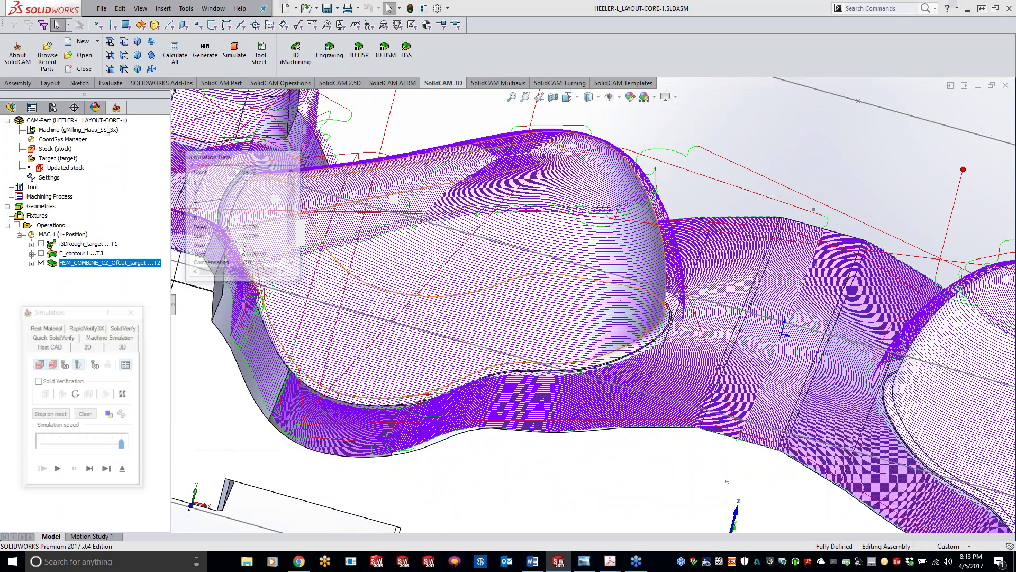
{"action": "left_click", "coordinate": [130, 327]}
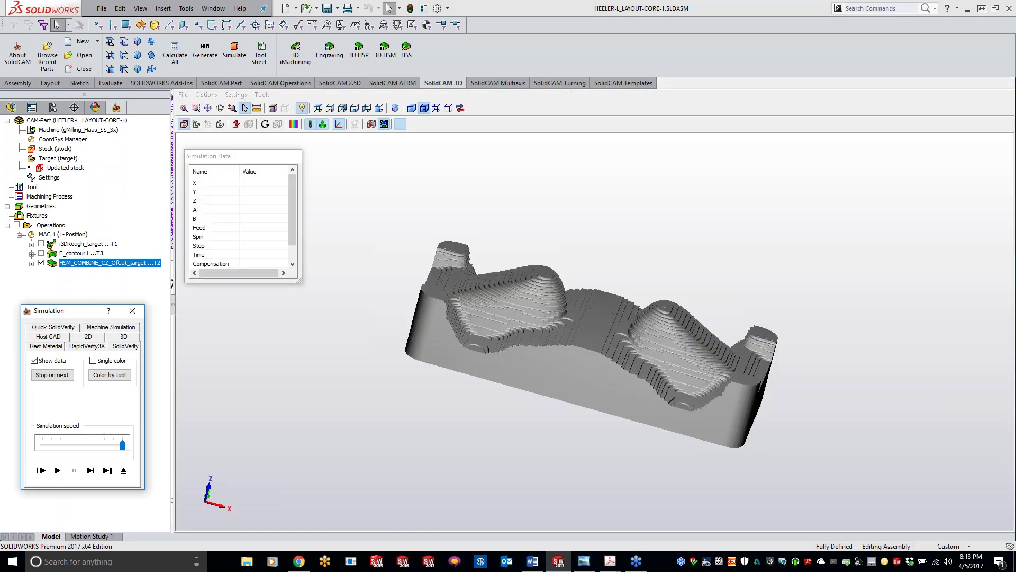
{"action": "left_click", "coordinate": [59, 470]}
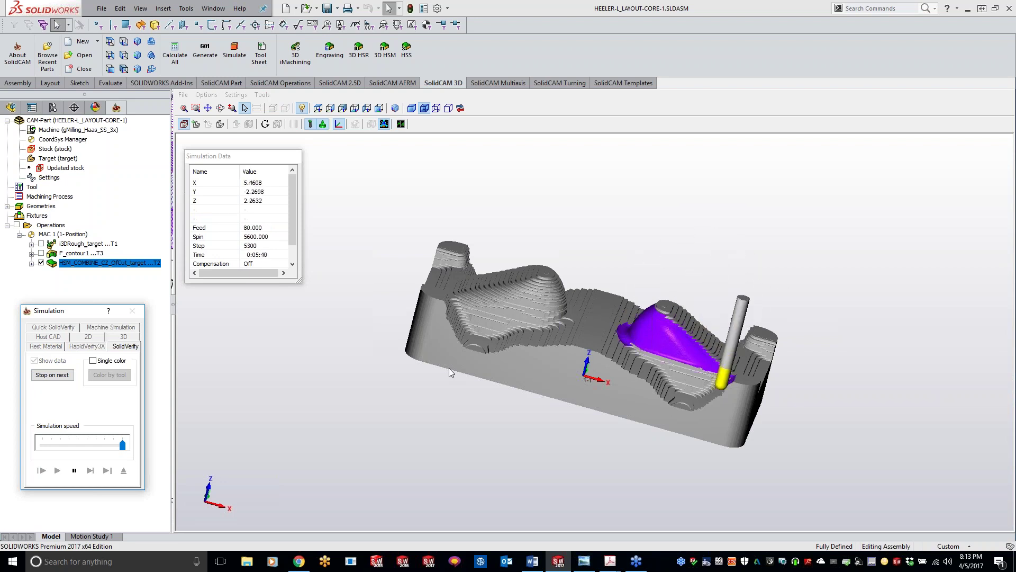
{"action": "left_click", "coordinate": [236, 94]}
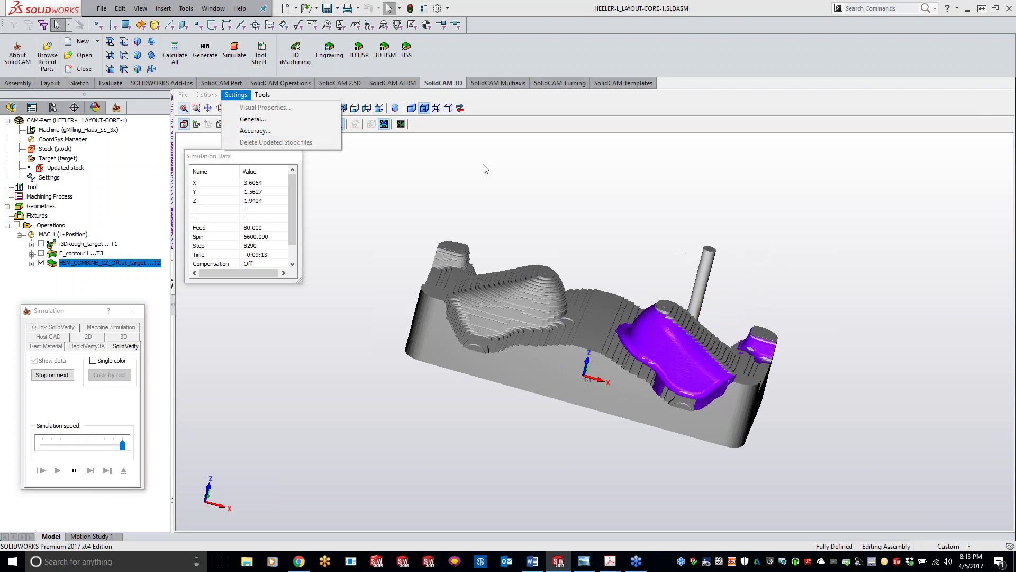
{"action": "left_click", "coordinate": [614, 190]}
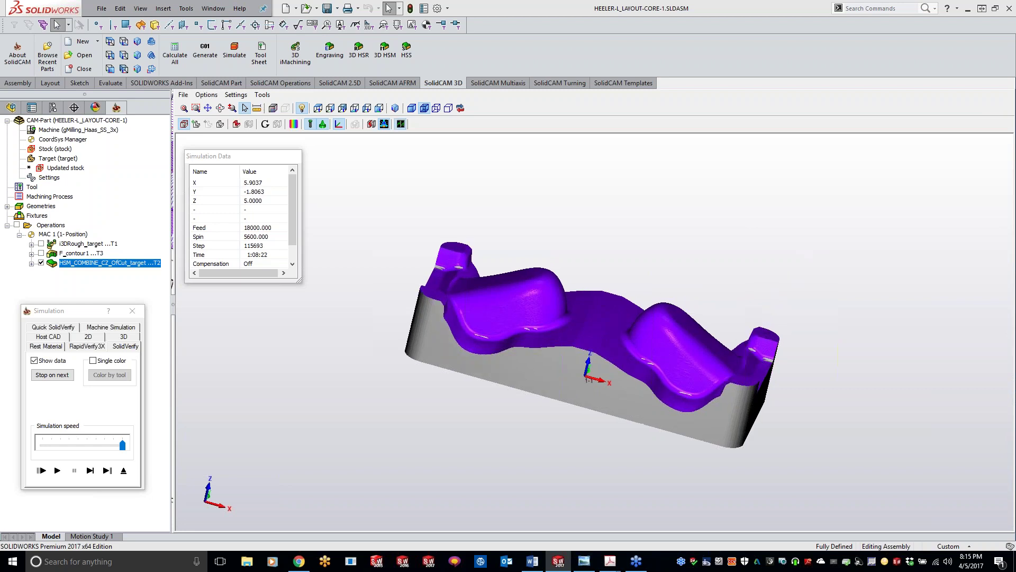
- Inspect the simulated finished core from all sides
{"action": "key", "text": "Left"}
{"action": "key", "text": "Left"}
{"action": "key", "text": "Left"}
{"action": "key", "text": "Left"}
{"action": "key", "text": "Left"}
{"action": "key", "text": "Left"}
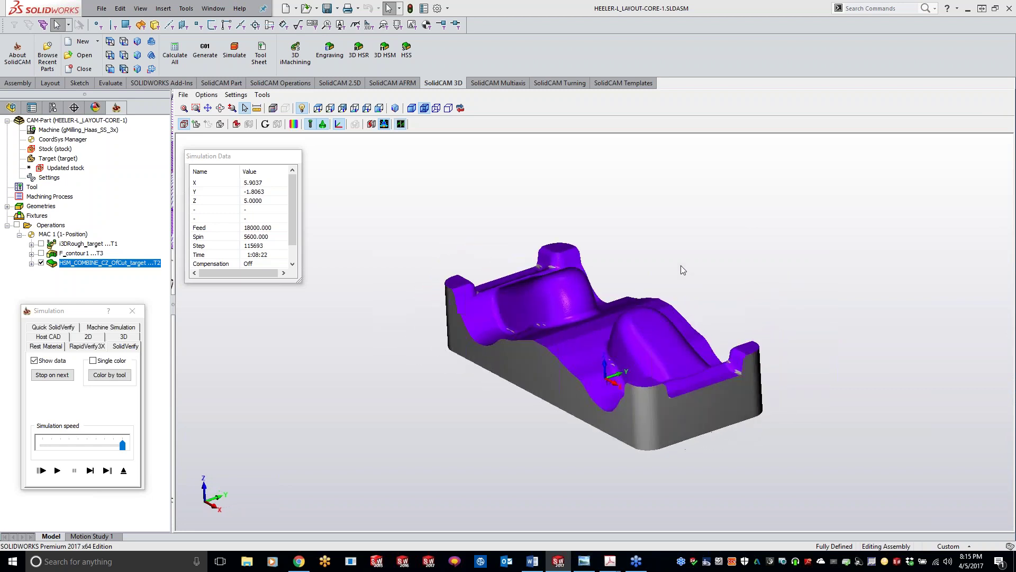
{"action": "key", "text": "Left"}
{"action": "key", "text": "Left"}
{"action": "key", "text": "Left"}
{"action": "key", "text": "Left"}
{"action": "key", "text": "Left"}
{"action": "key", "text": "Left"}
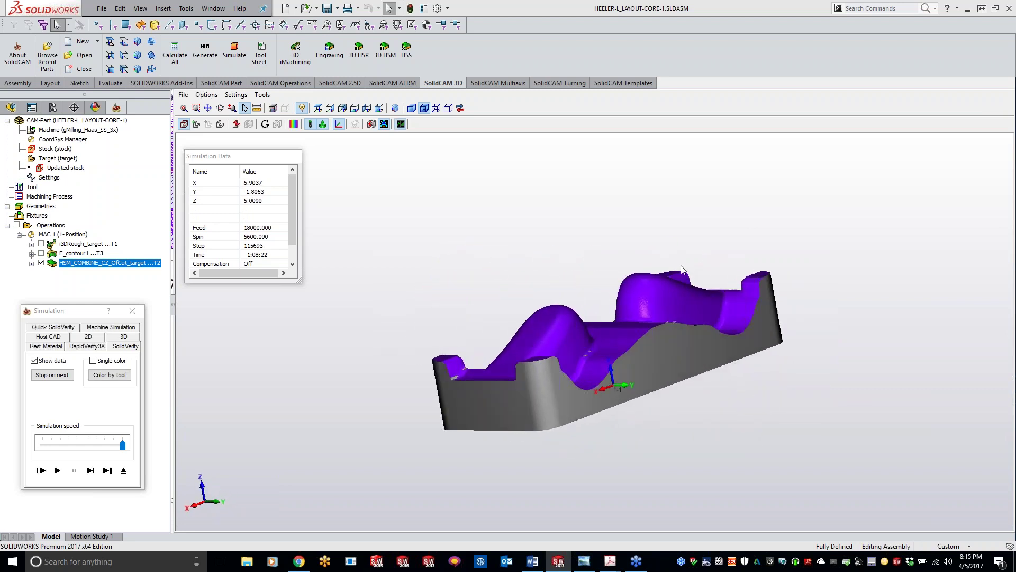
{"action": "key", "text": "Left"}
{"action": "key", "text": "Left"}
{"action": "key", "text": "Left"}
{"action": "key", "text": "Left"}
{"action": "key", "text": "Left"}
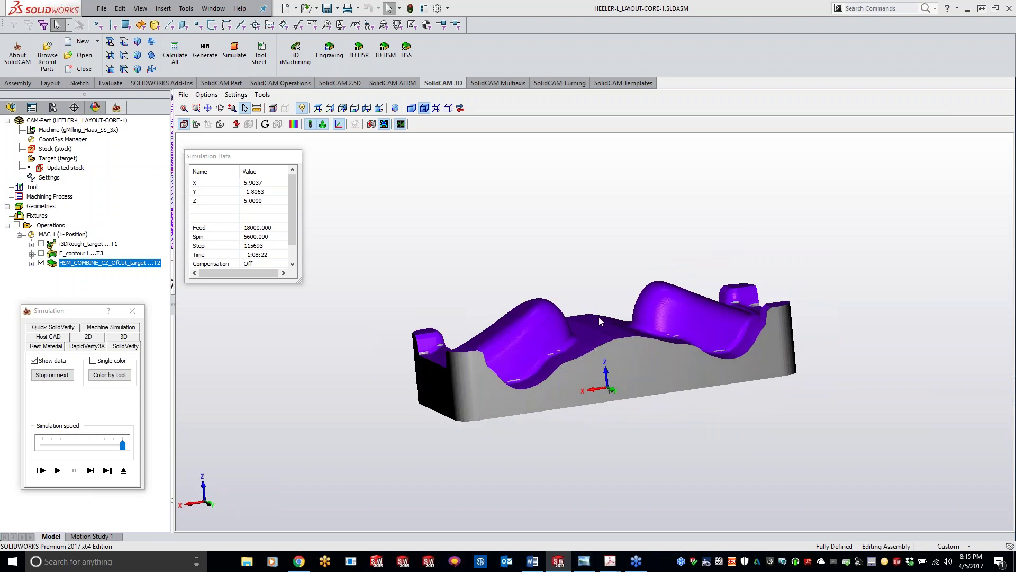
{"action": "key", "text": "Left"}
{"action": "key", "text": "Left"}
{"action": "key", "text": "Left"}
{"action": "key", "text": "Left"}
{"action": "key", "text": "Left"}
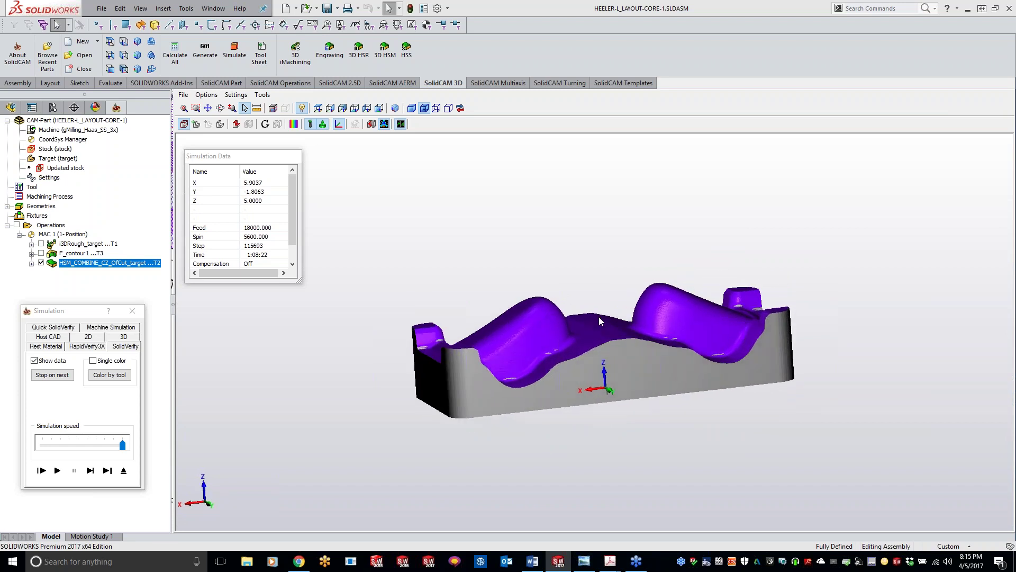
- Examine the simulated surface finish and leftover material on the domes and their base fillets up close
{"action": "scroll", "coordinate": [599, 317], "scroll_direction": "up", "scroll_amount": 6}
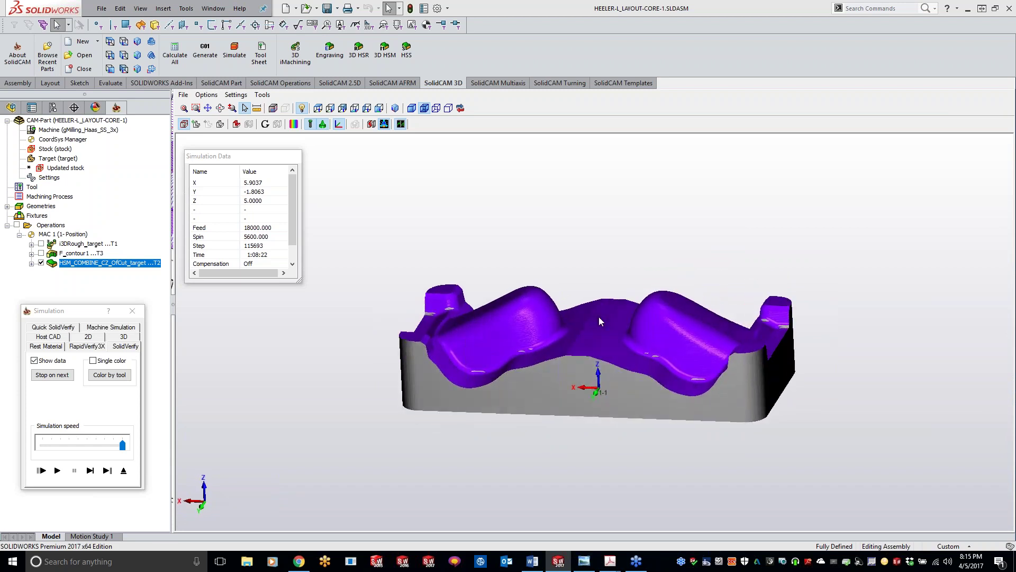
{"action": "scroll", "coordinate": [560, 301], "scroll_direction": "up", "scroll_amount": 5}
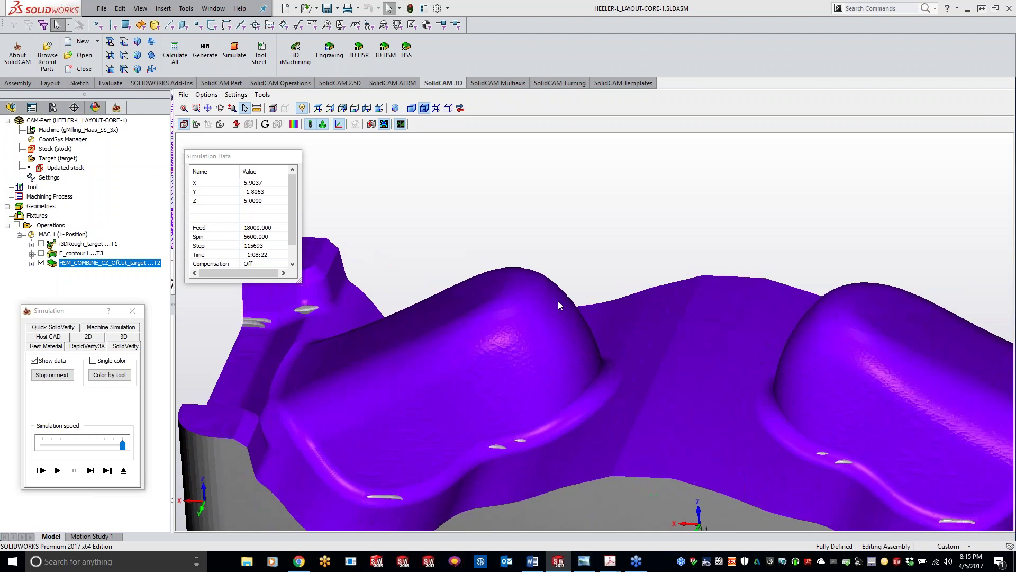
{"action": "middle_click_drag", "start_coordinate": [479, 358], "coordinate": [500, 436]}
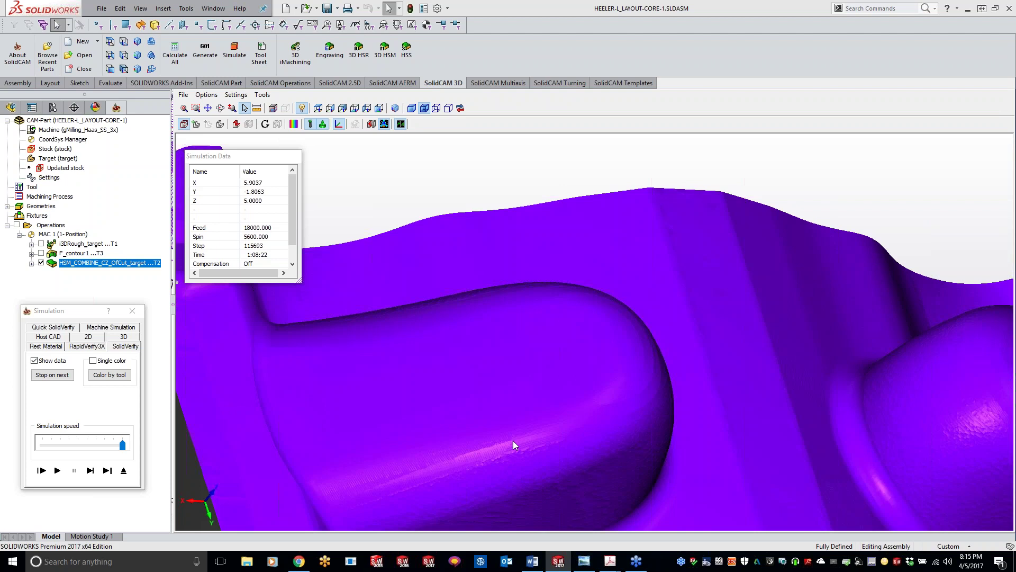
{"action": "scroll", "coordinate": [513, 441], "scroll_direction": "down", "scroll_amount": 5}
{"action": "middle_click_drag", "start_coordinate": [646, 451], "coordinate": [839, 416]}
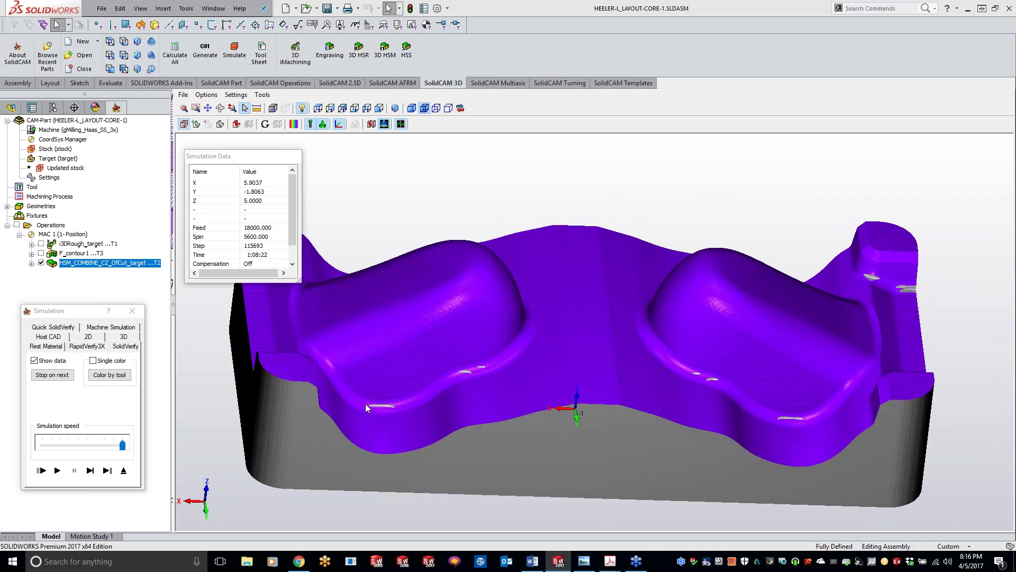
- Compare the machined stock with the target model using the existing deviation ranges, and exit the simulation
{"action": "left_click", "coordinate": [294, 124]}
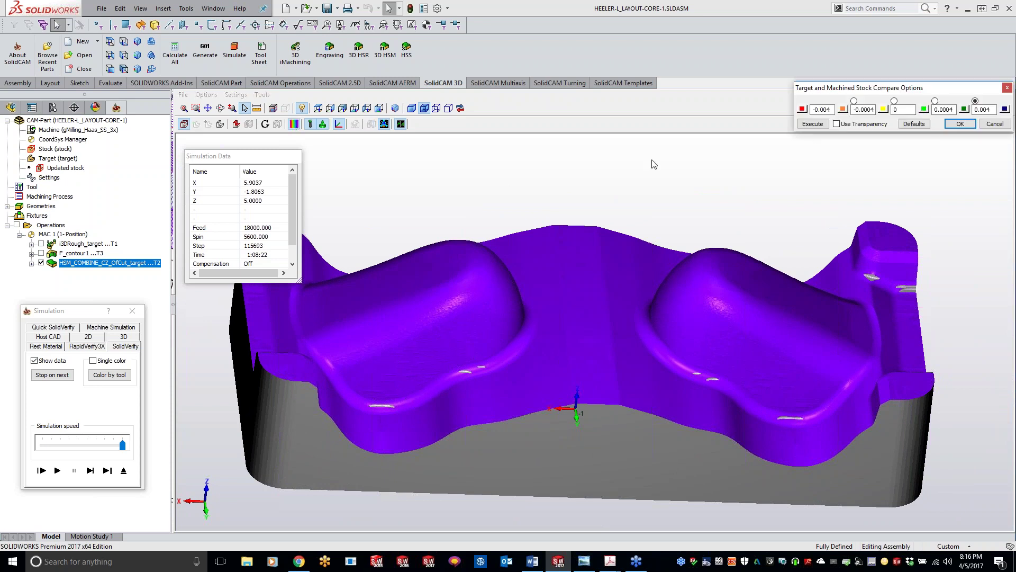
{"action": "left_click", "coordinate": [813, 125]}
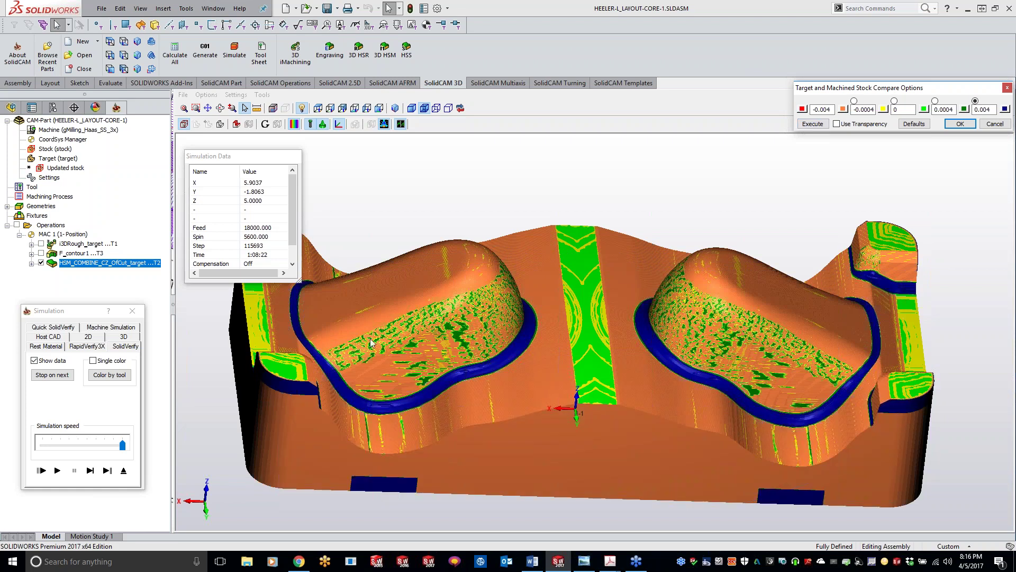
{"action": "left_click", "coordinate": [127, 311]}
{"action": "left_click", "coordinate": [123, 471]}
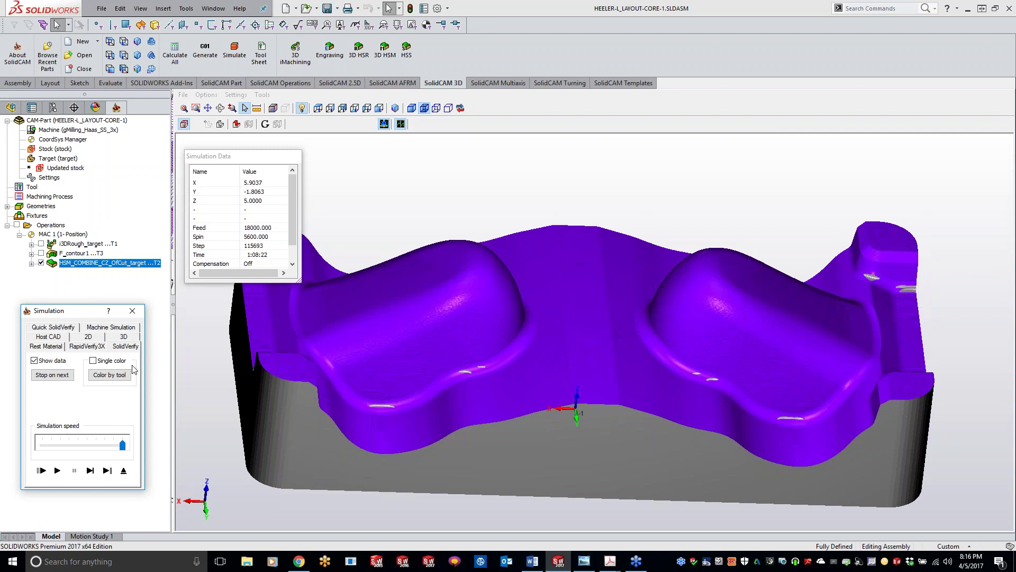
{"action": "left_click", "coordinate": [132, 313]}
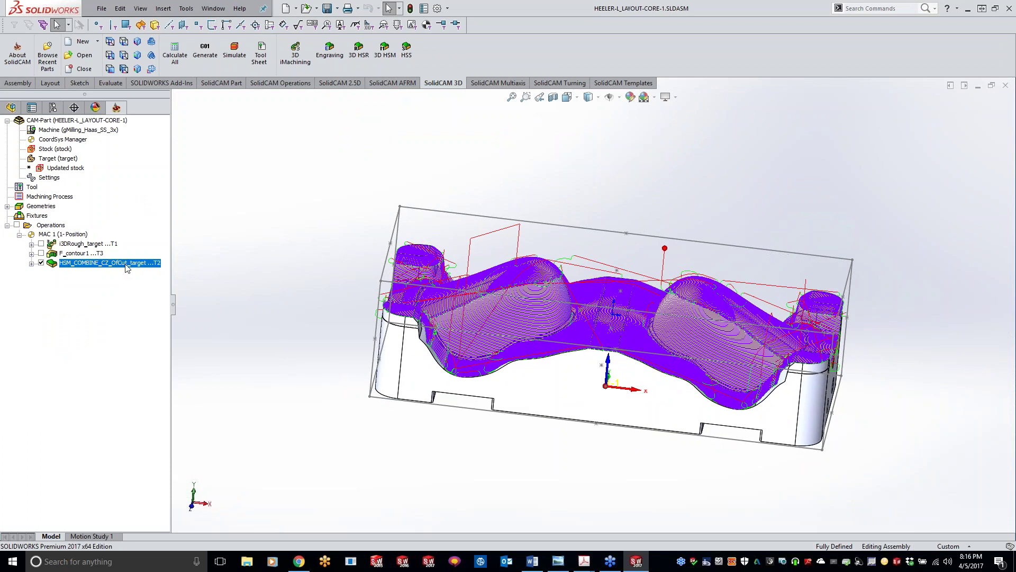
- Hide the combined operation's toolpath and start a new HSM operation with the Rest machining technology
{"action": "left_click", "coordinate": [41, 264]}
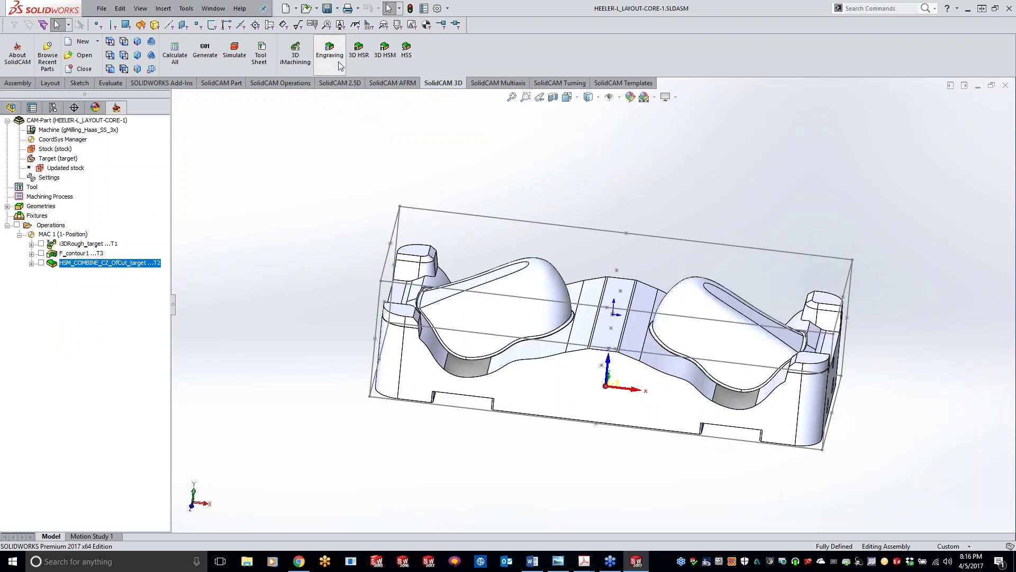
{"action": "left_click", "coordinate": [380, 60]}
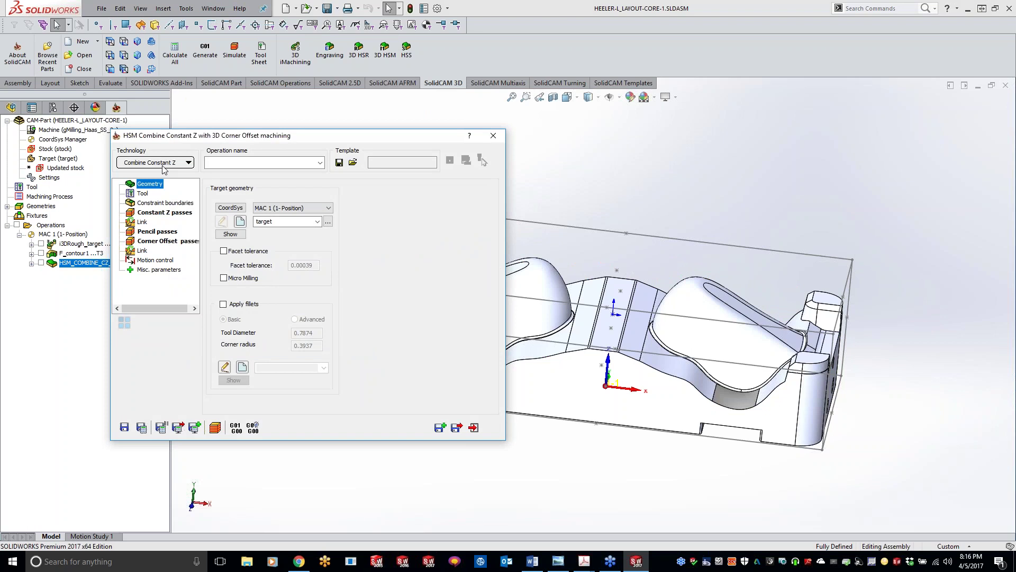
{"action": "left_click", "coordinate": [164, 166]}
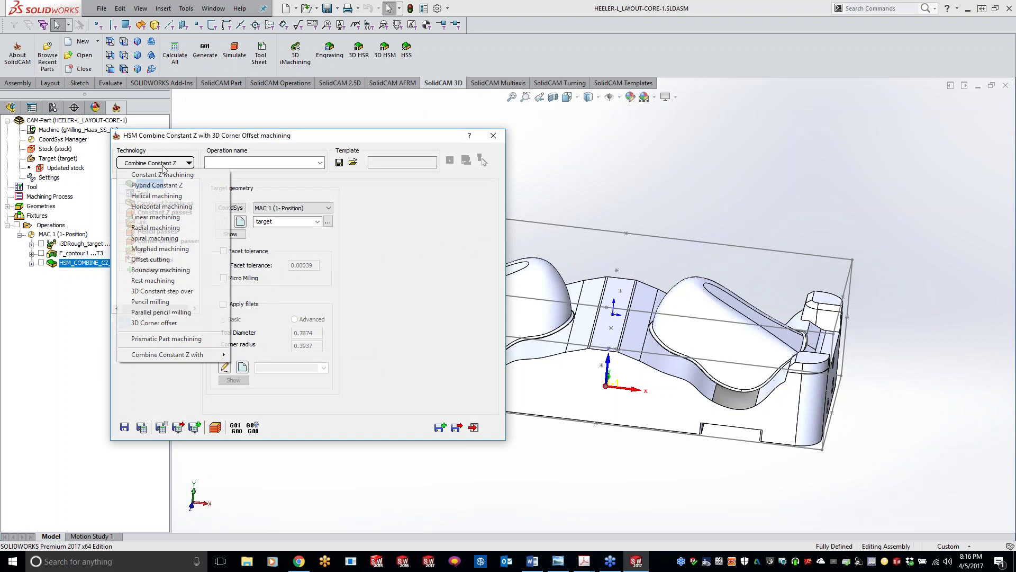
{"action": "left_click", "coordinate": [158, 281]}
- Assign tool 4, the 0.125 inch ball nose mill, to the rest machining operation after checking the dome base fillet's radius
{"action": "left_click", "coordinate": [145, 194]}
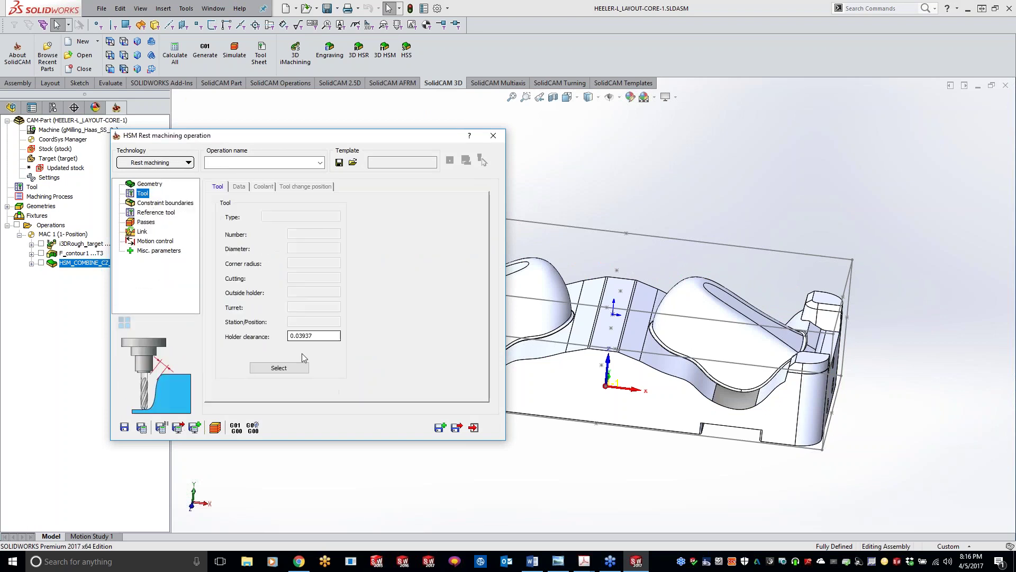
{"action": "left_click", "coordinate": [280, 369]}
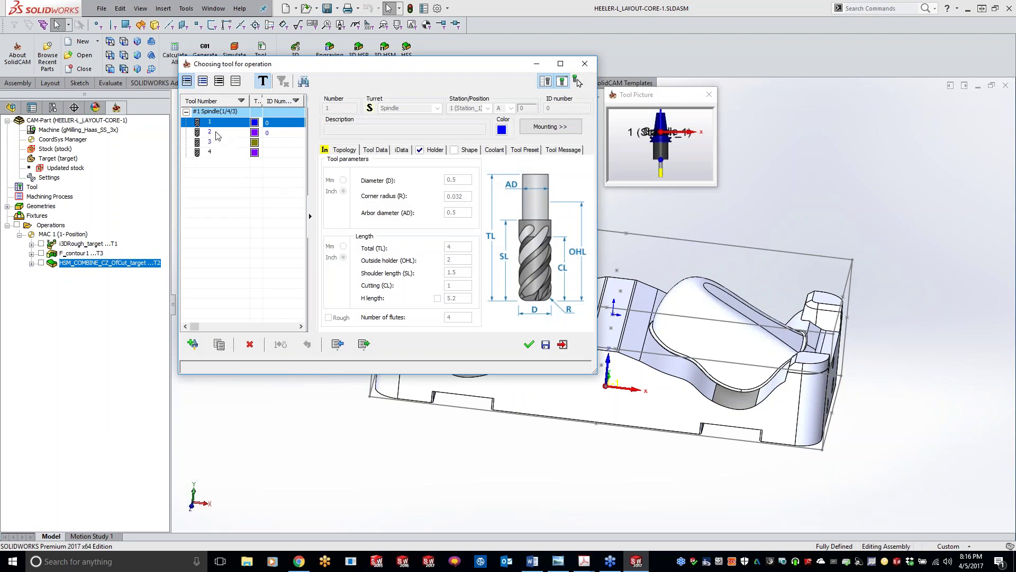
{"action": "left_click", "coordinate": [233, 133]}
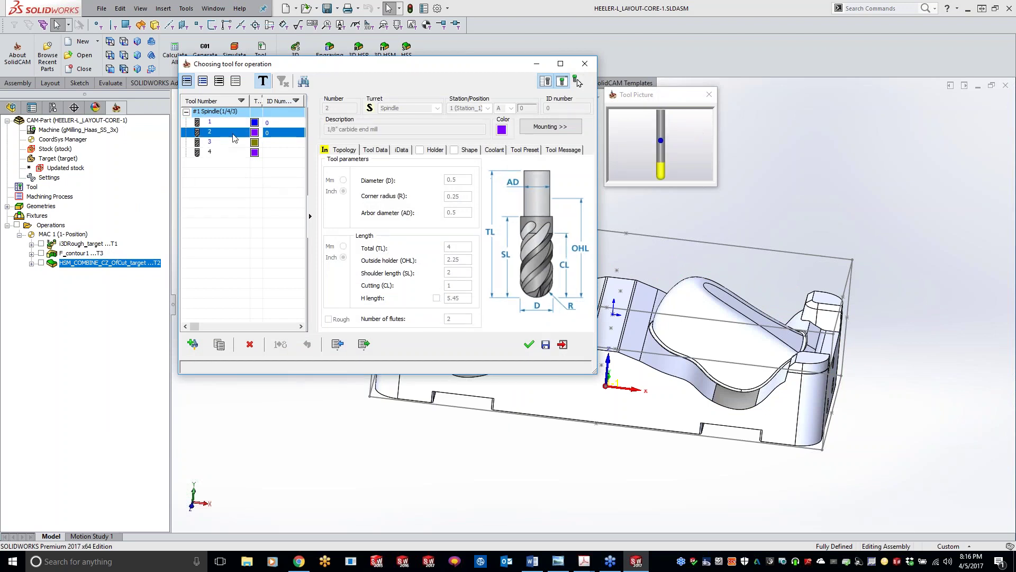
{"action": "left_click", "coordinate": [234, 142]}
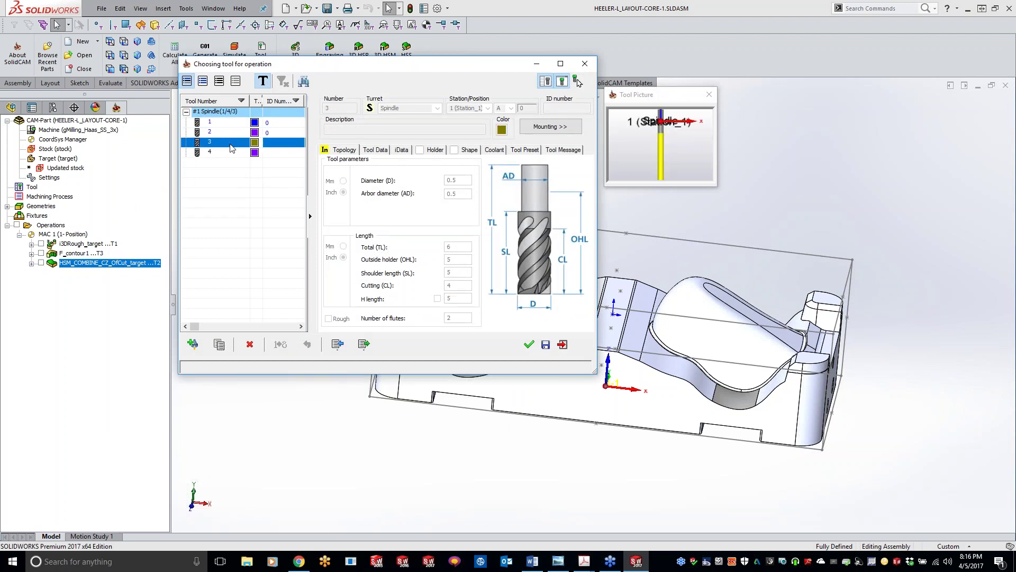
{"action": "left_click", "coordinate": [217, 153]}
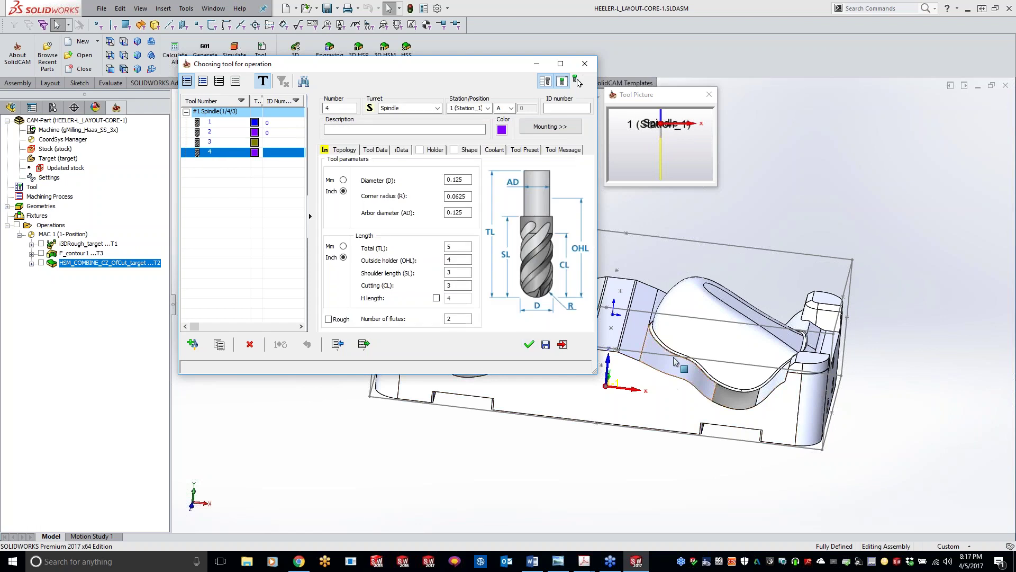
{"action": "scroll", "coordinate": [675, 361], "scroll_direction": "down", "scroll_amount": 3}
{"action": "left_click", "coordinate": [681, 379]}
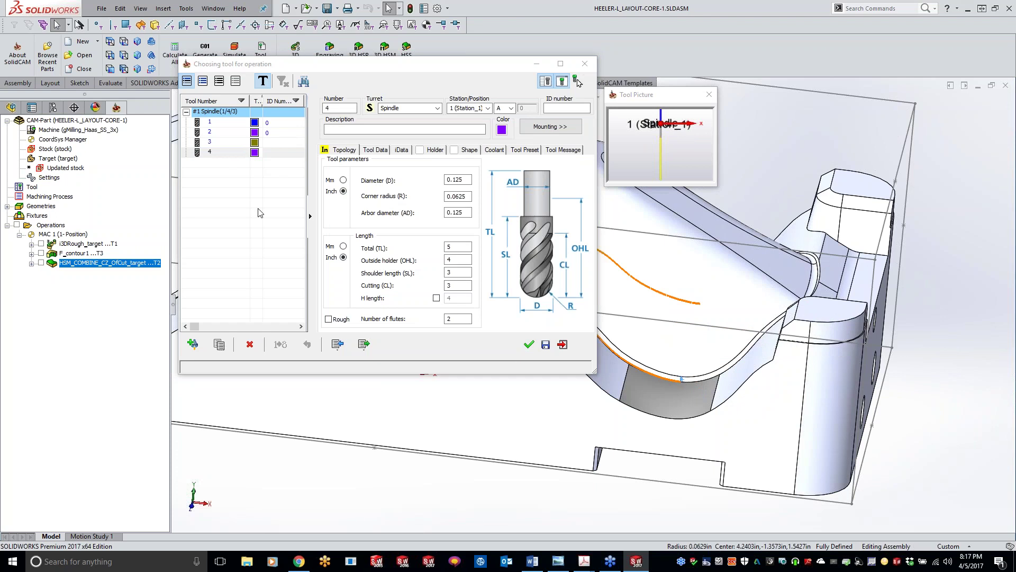
{"action": "left_click", "coordinate": [529, 345]}
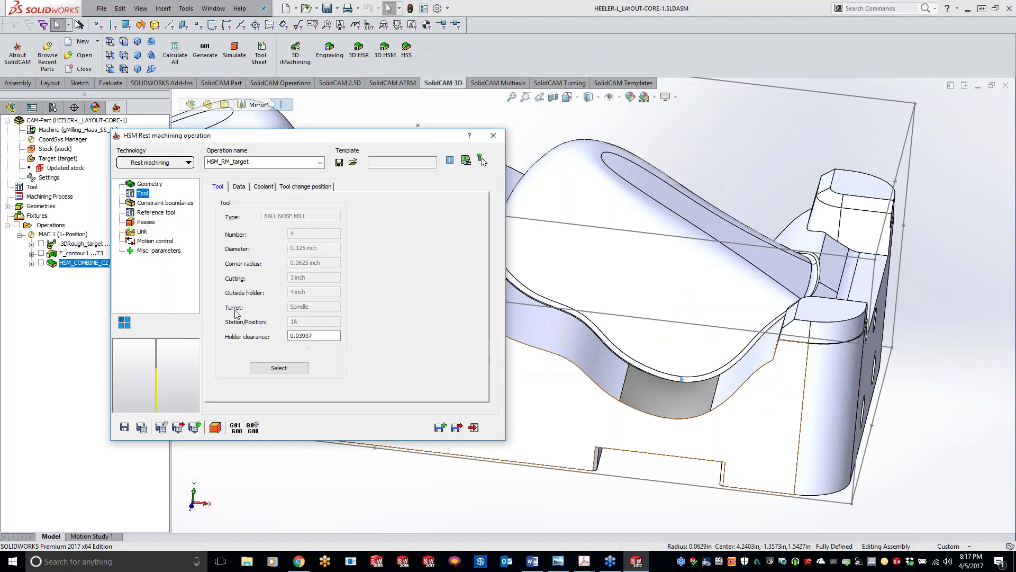
- Set the rest machining reference tool diameter to 0.5, keeping the existing contour boundary
{"action": "left_click", "coordinate": [162, 203]}
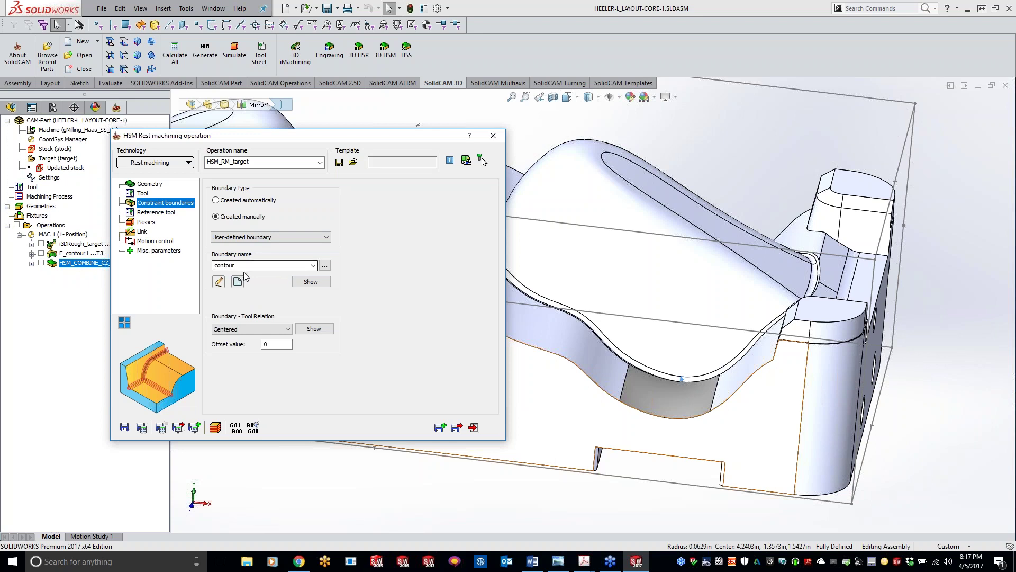
{"action": "left_click", "coordinate": [156, 213]}
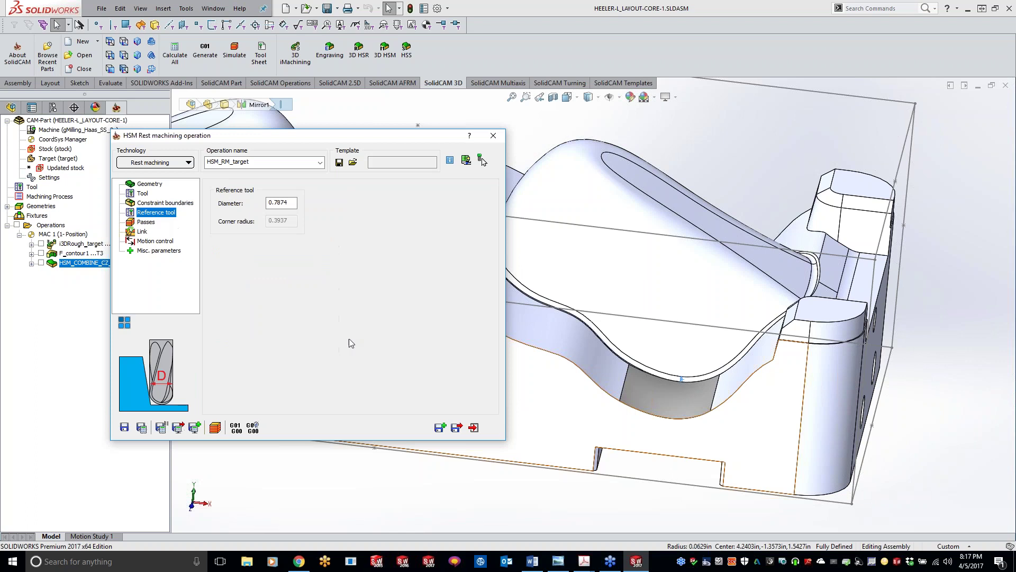
{"action": "double_click", "coordinate": [267, 202]}
{"action": "left_click_drag", "start_coordinate": [336, 136], "coordinate": [439, 135]}
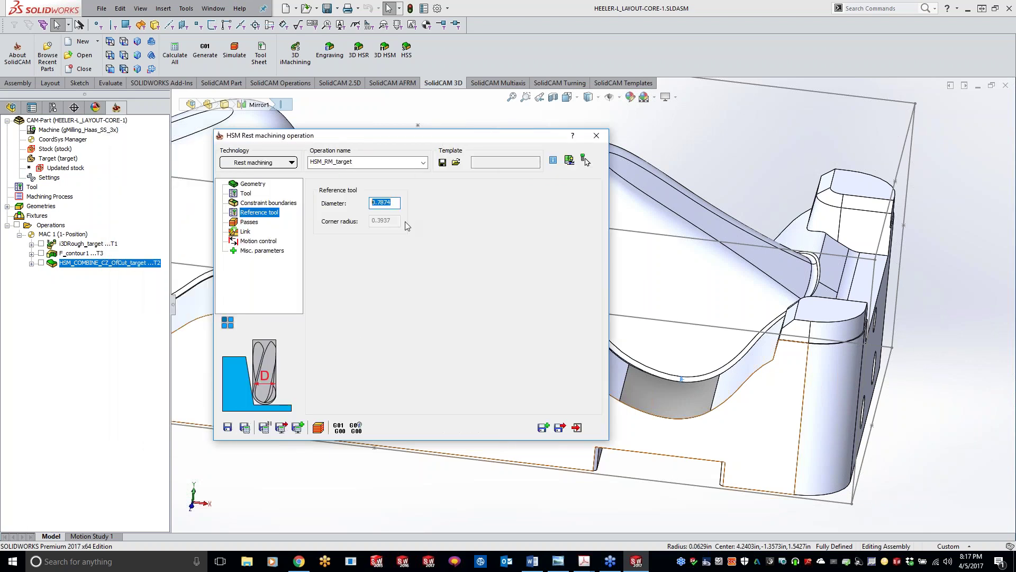
{"action": "type", "text": ".5"}
- Set the rest machining step down and step over to 0.02, and save and calculate the operation
{"action": "left_click", "coordinate": [247, 223]}
{"action": "double_click", "coordinate": [425, 306]}
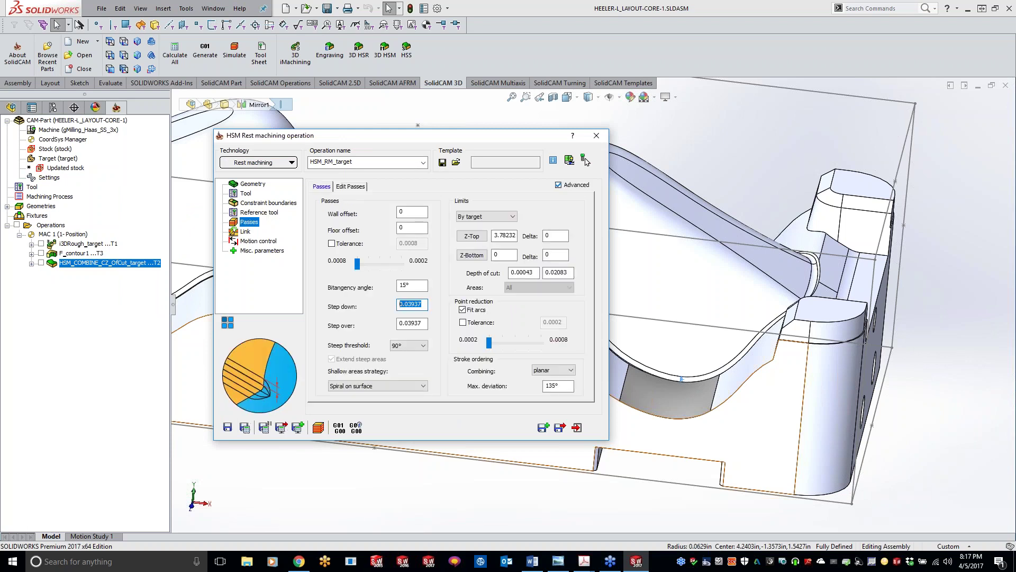
{"action": "type", "text": ".02"}
{"action": "key", "text": "Tab"}
{"action": "type", "text": "0.02"}
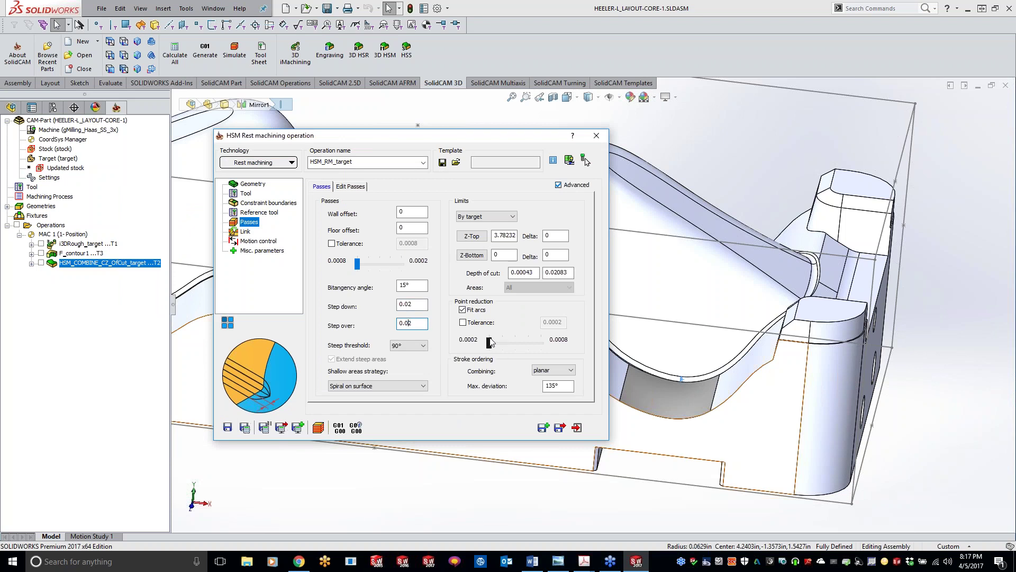
{"action": "left_click", "coordinate": [246, 429]}
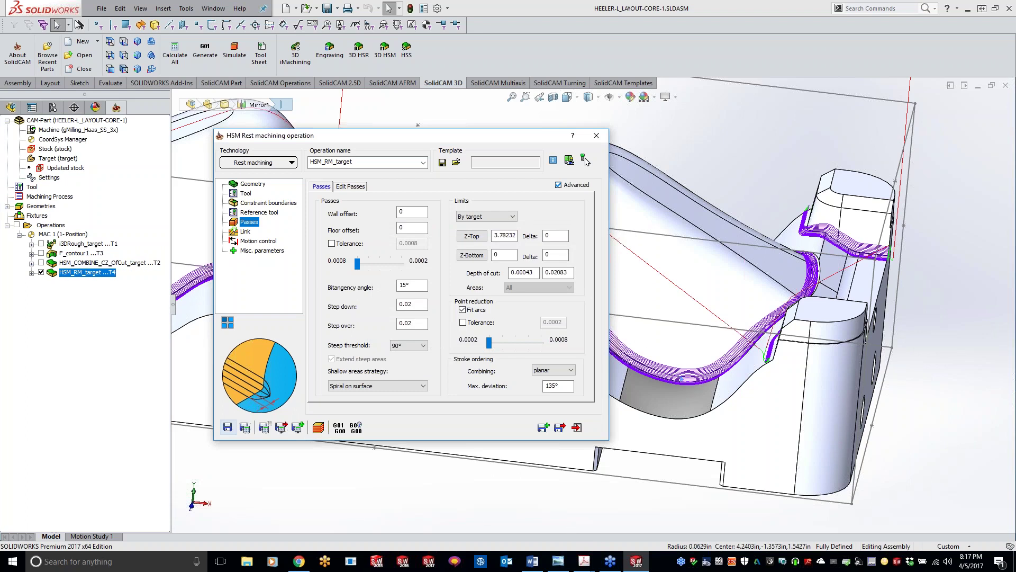
- Examine the rest machining toolpath along the dome base fillets with the operation window out of the way
{"action": "left_click_drag", "start_coordinate": [474, 135], "coordinate": [463, 59]}
{"action": "middle_click_drag", "start_coordinate": [385, 514], "coordinate": [504, 311]}
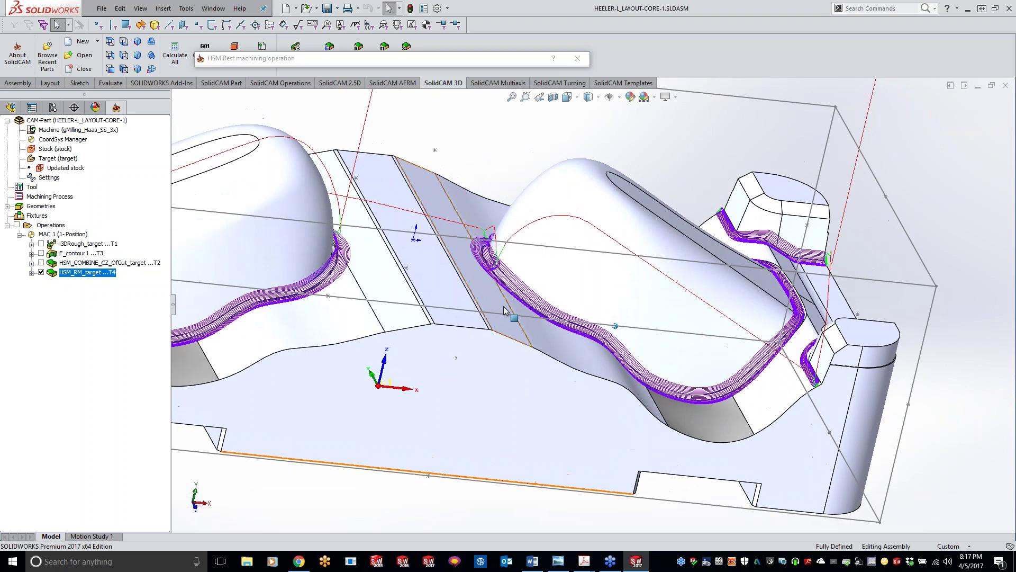
{"action": "scroll", "coordinate": [450, 302], "scroll_direction": "down", "scroll_amount": 6}
{"action": "middle_click_drag", "start_coordinate": [396, 298], "coordinate": [588, 337]}
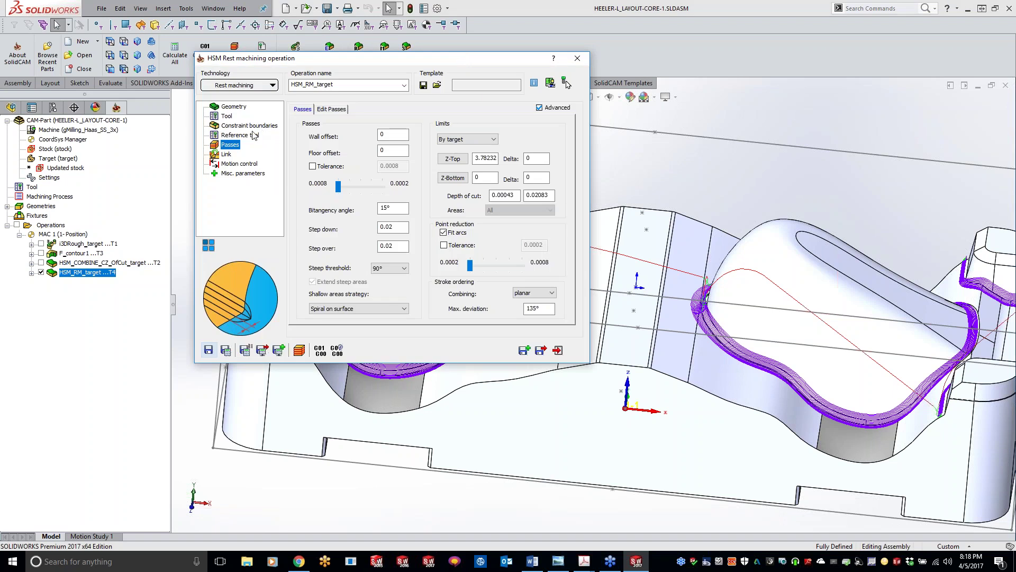
- Review the rest machining operation's link direction, strategy and lead settings, and close the operation
{"action": "left_click", "coordinate": [399, 228]}
{"action": "left_click", "coordinate": [225, 156]}
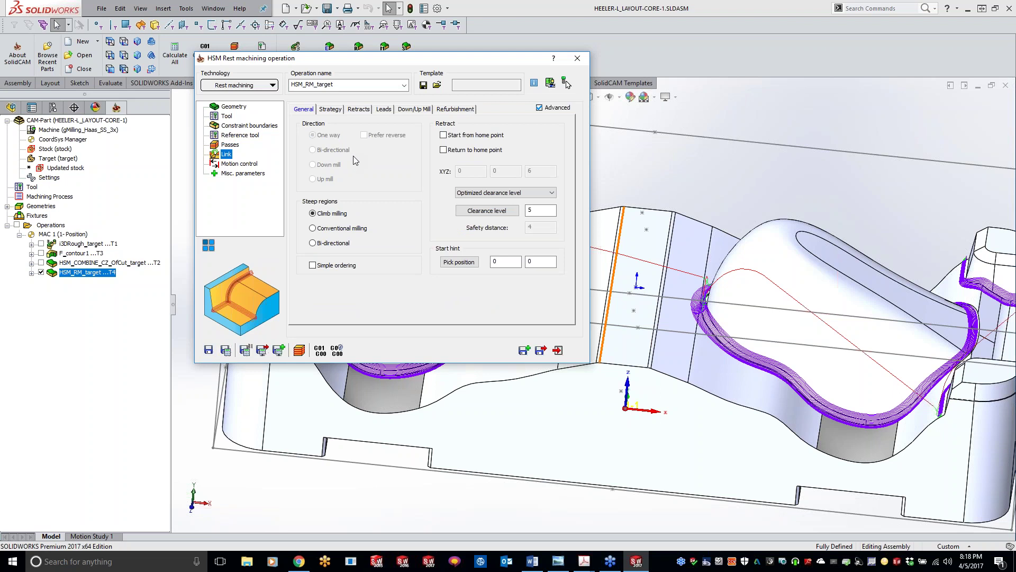
{"action": "left_click", "coordinate": [331, 109]}
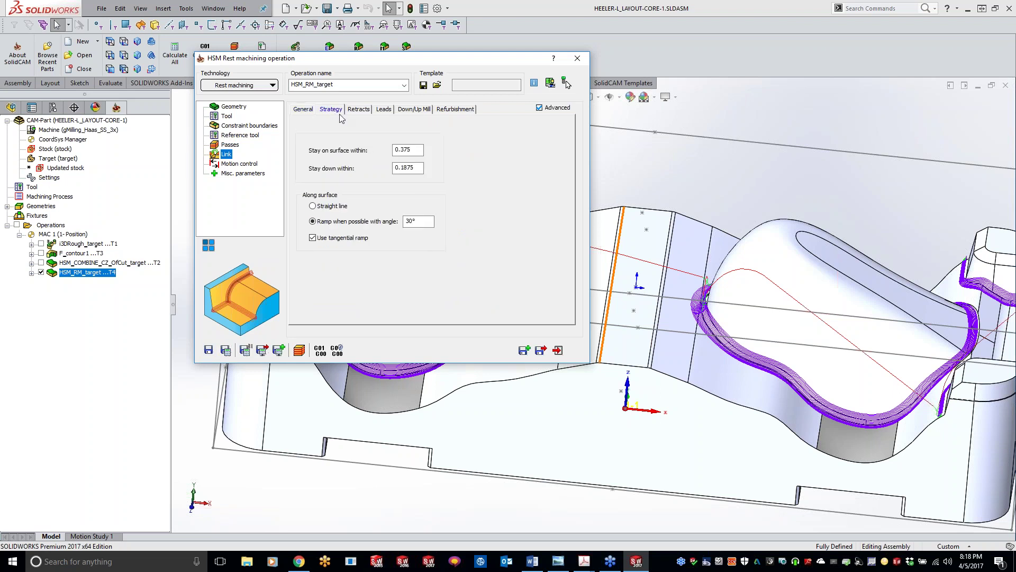
{"action": "mouse_move", "coordinate": [414, 149]}
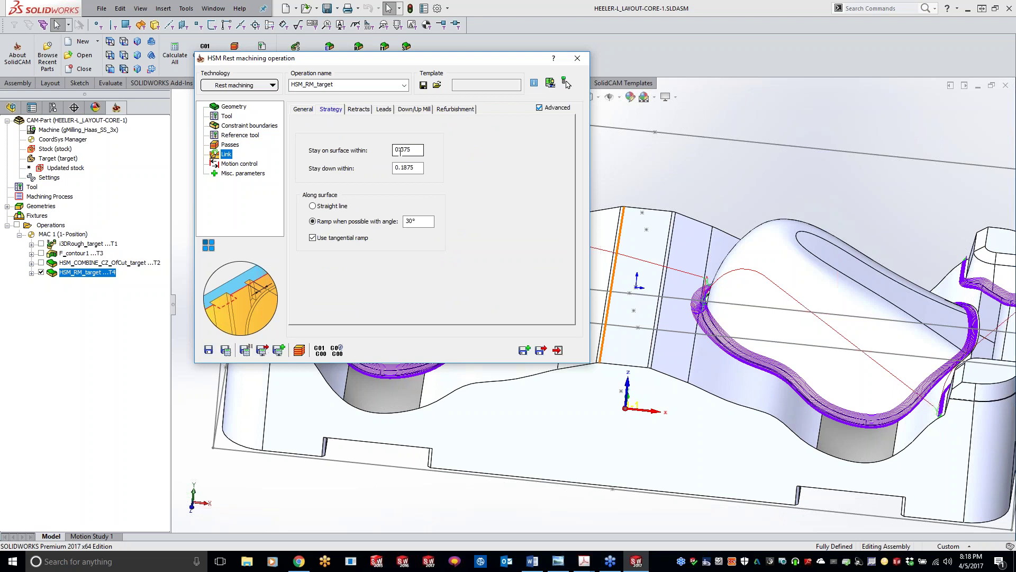
{"action": "mouse_move", "coordinate": [418, 222]}
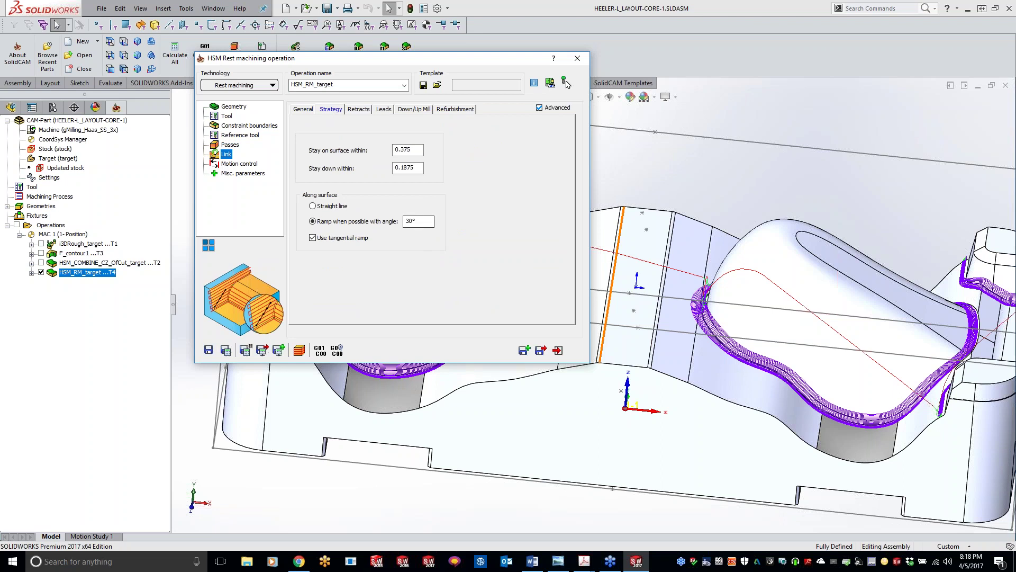
{"action": "left_click", "coordinate": [416, 110]}
{"action": "left_click", "coordinate": [380, 110]}
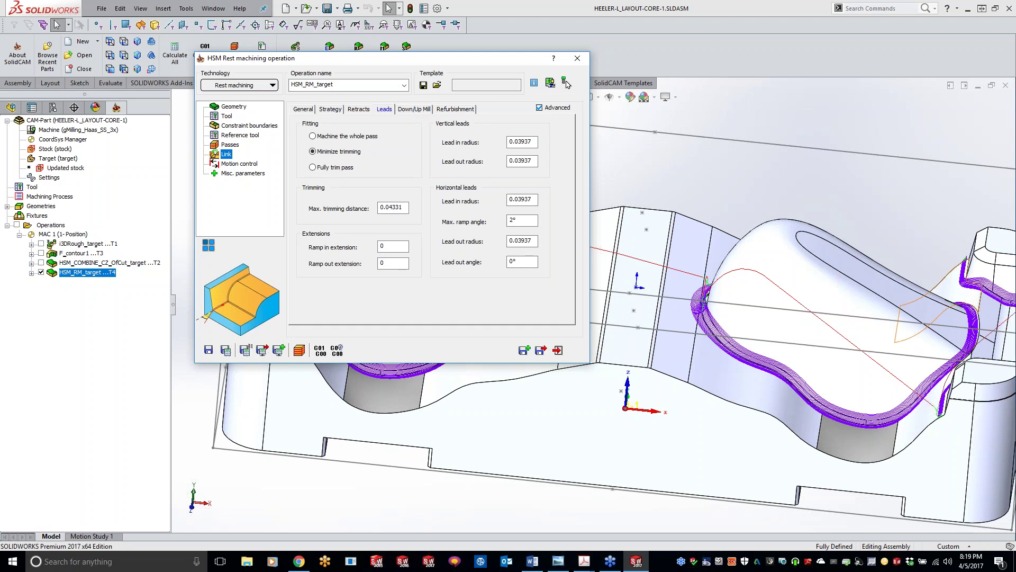
{"action": "left_click", "coordinate": [565, 83]}
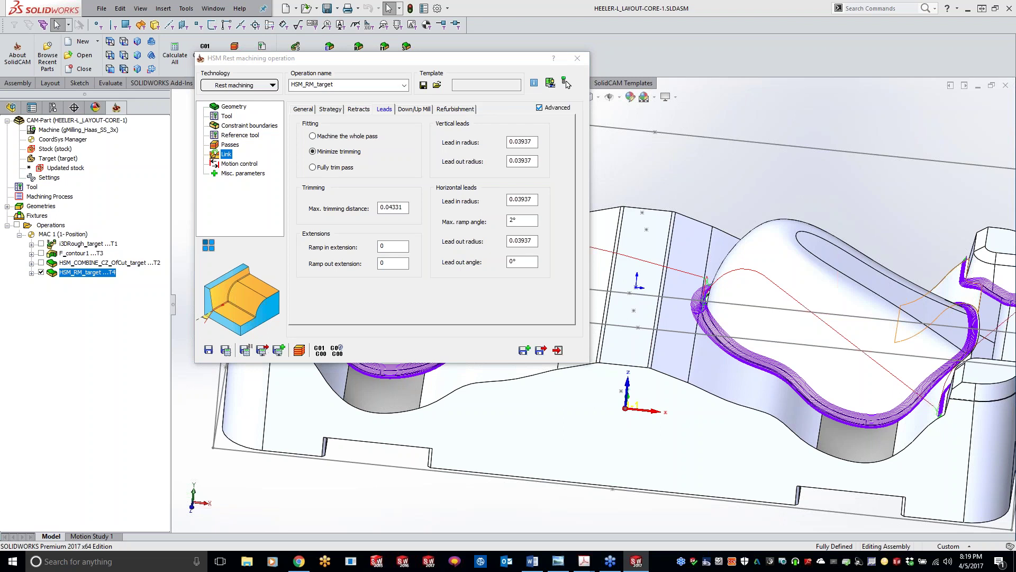
{"action": "left_click", "coordinate": [578, 59]}
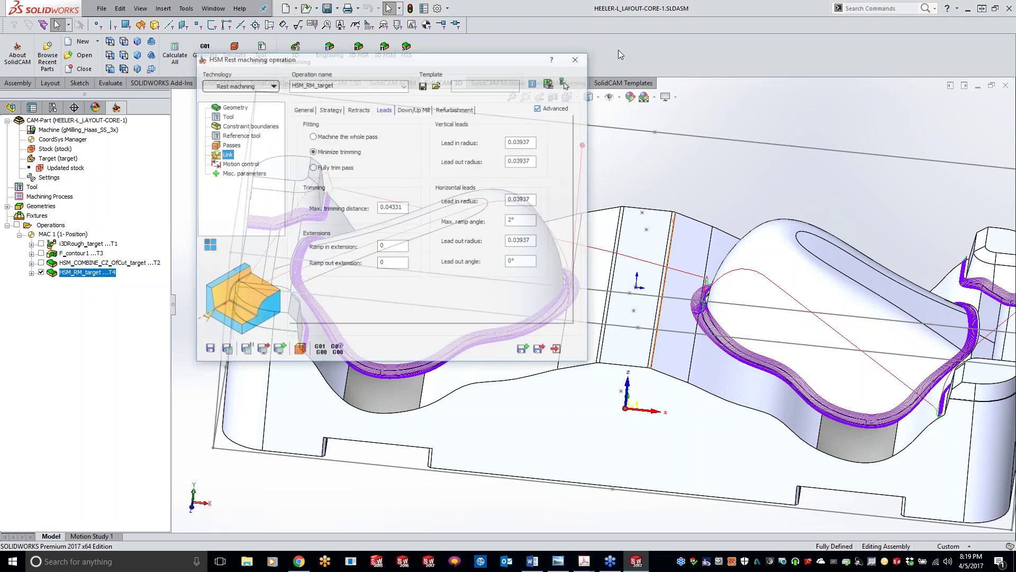
- Show only the combined Constant Z toolpath and review the link direction settings for its Constant Z and Corner Offset passes
{"action": "left_click", "coordinate": [41, 272]}
{"action": "left_click", "coordinate": [41, 263]}
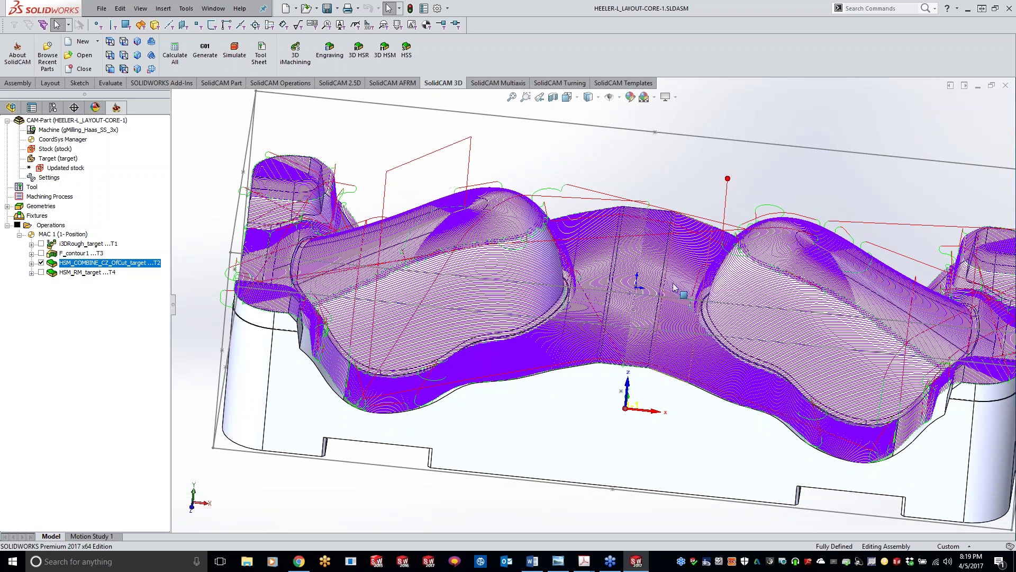
{"action": "double_click", "coordinate": [119, 265]}
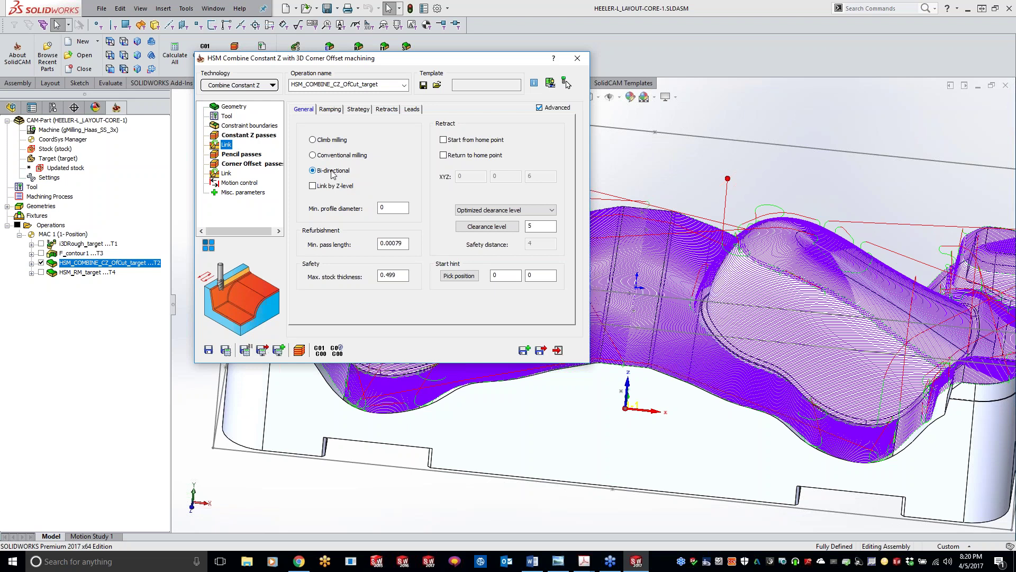
{"action": "left_click", "coordinate": [226, 173]}
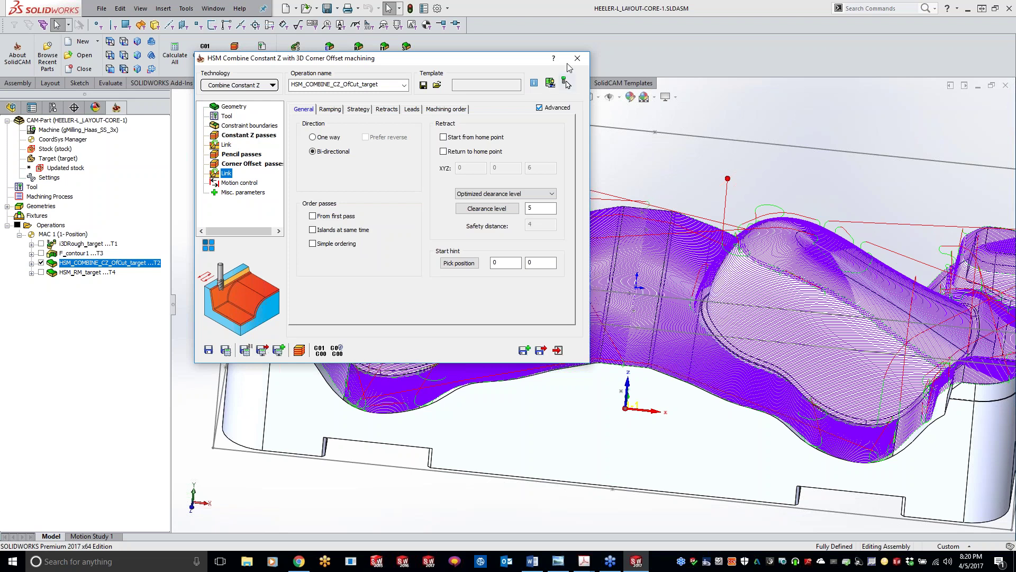
{"action": "left_click", "coordinate": [577, 58]}
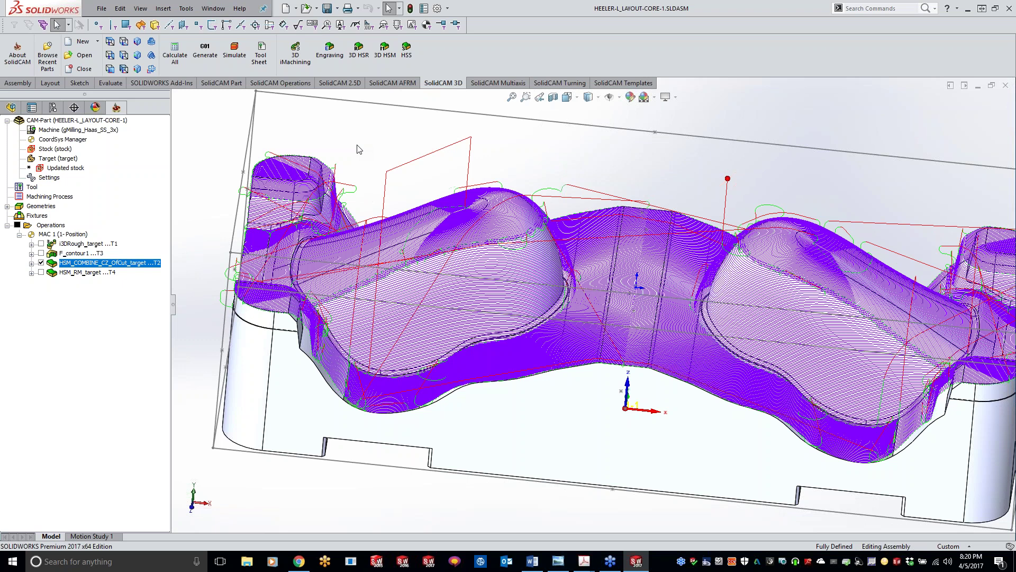
- Inspect the combined finishing toolpath on the core from all sides, starting from the isometric view
{"action": "middle_click_drag", "start_coordinate": [768, 159], "coordinate": [767, 163]}
{"action": "key", "text": "ctrl+7"}
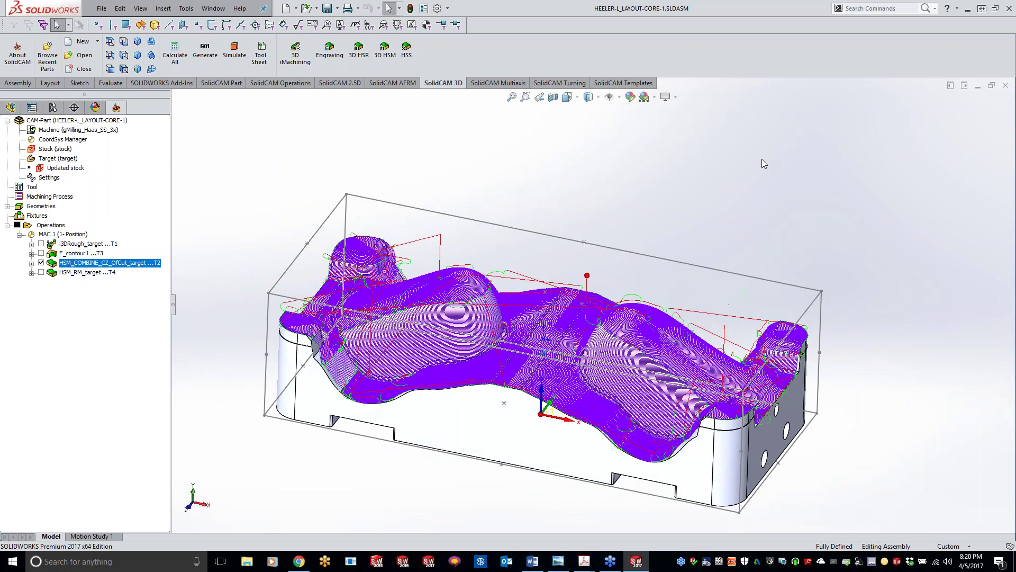
{"action": "key", "text": "shift+Left"}
{"action": "key", "text": "shift+Left"}
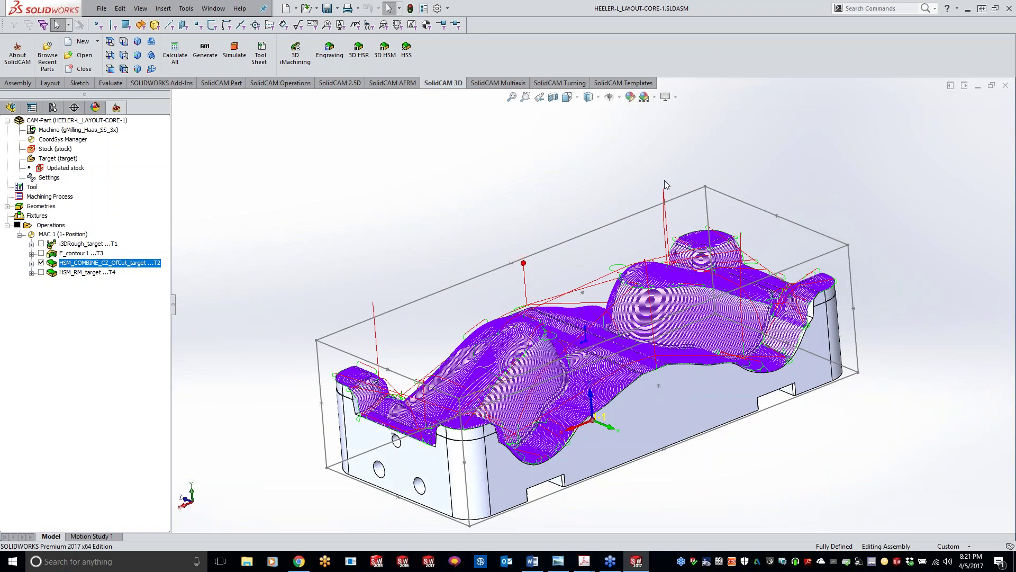
{"action": "key", "text": "Up"}
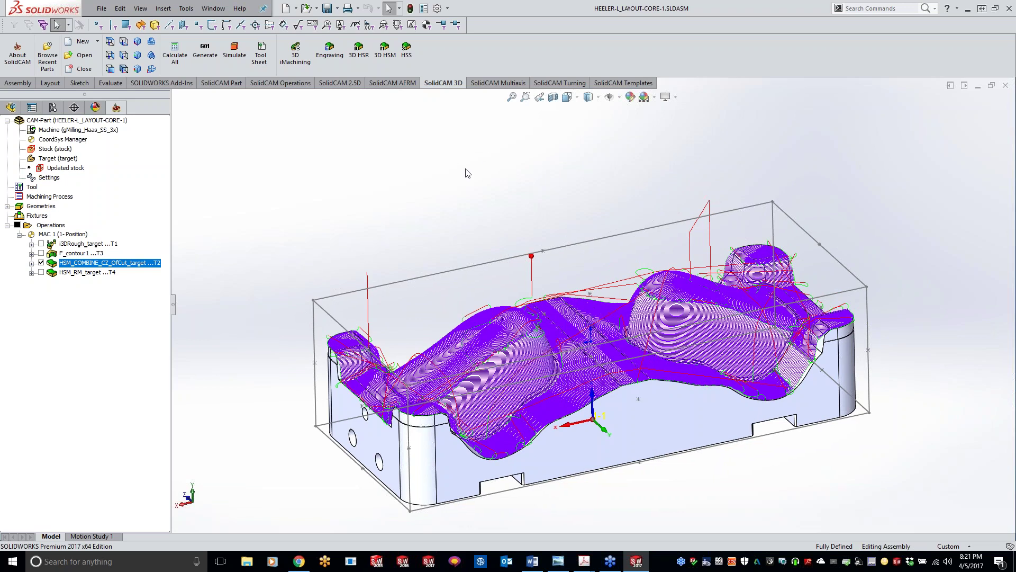
{"action": "key", "text": "Left"}
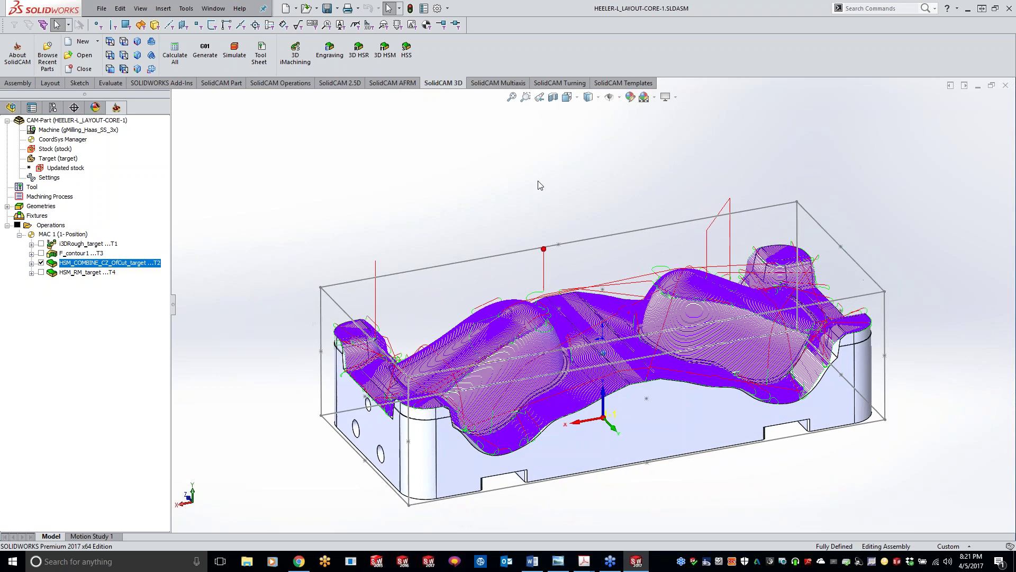
{"action": "key", "text": "Left"}
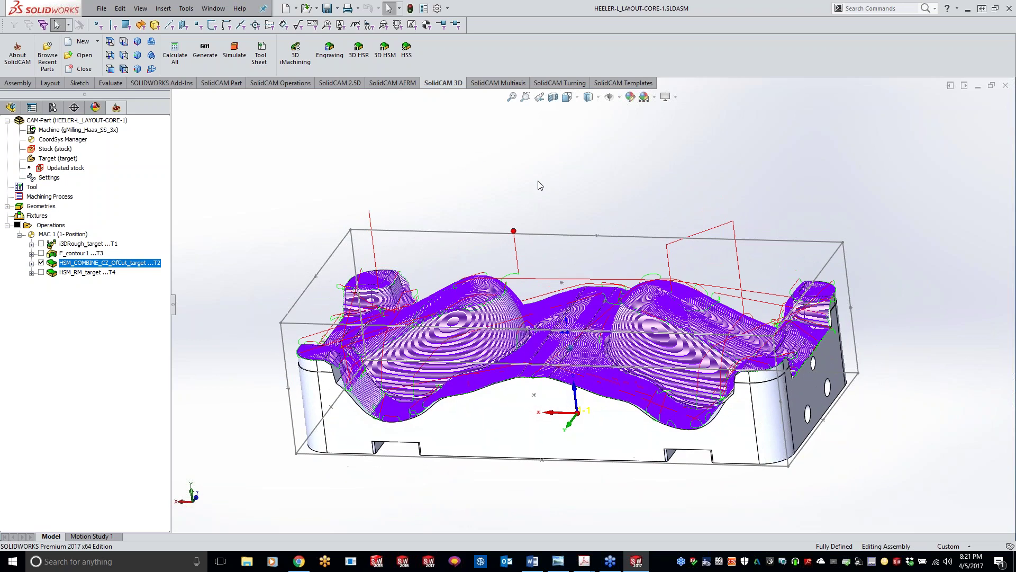
{"action": "key", "text": "Left"}
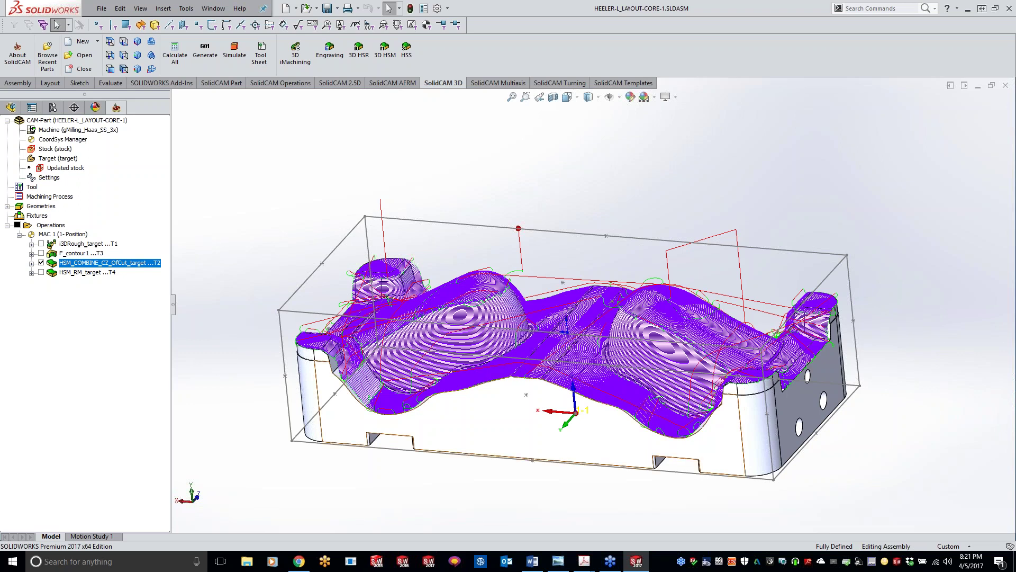
- Close the core CAM-Part and open the recent HEELER-L_LAYOUT-CAVITY CAM-Part
{"action": "right_click", "coordinate": [108, 122]}
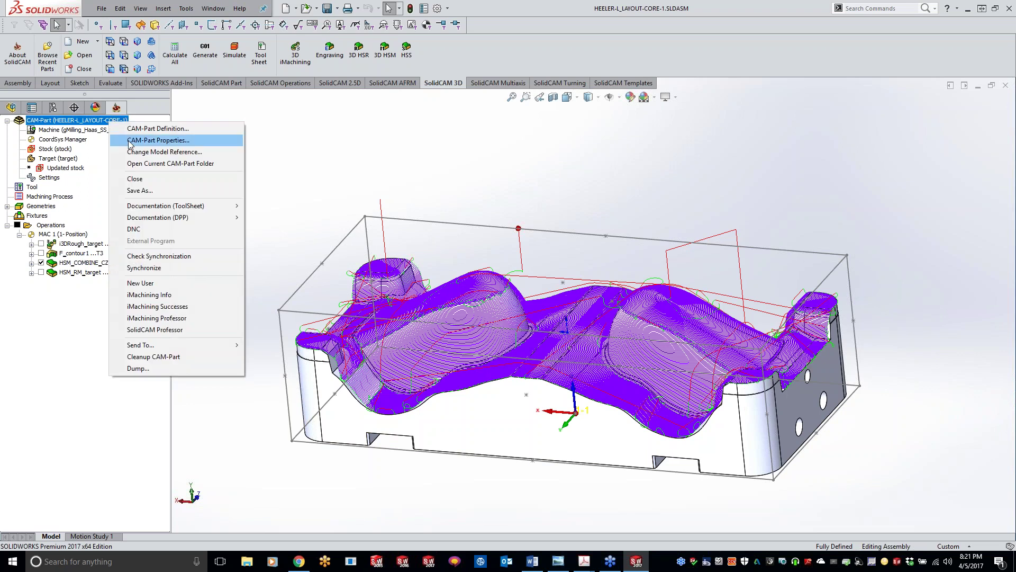
{"action": "left_click", "coordinate": [124, 179]}
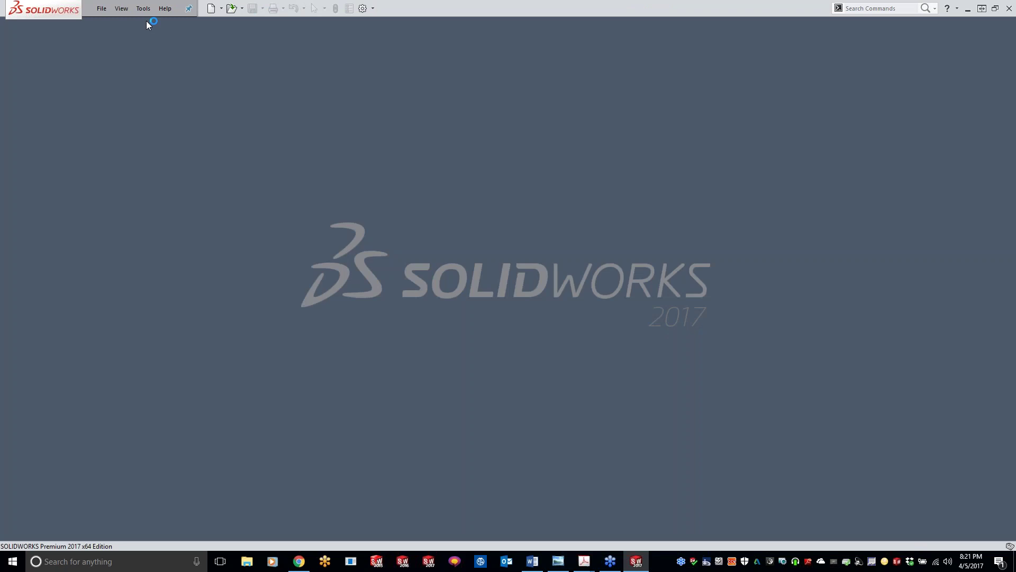
{"action": "left_click", "coordinate": [143, 8]}
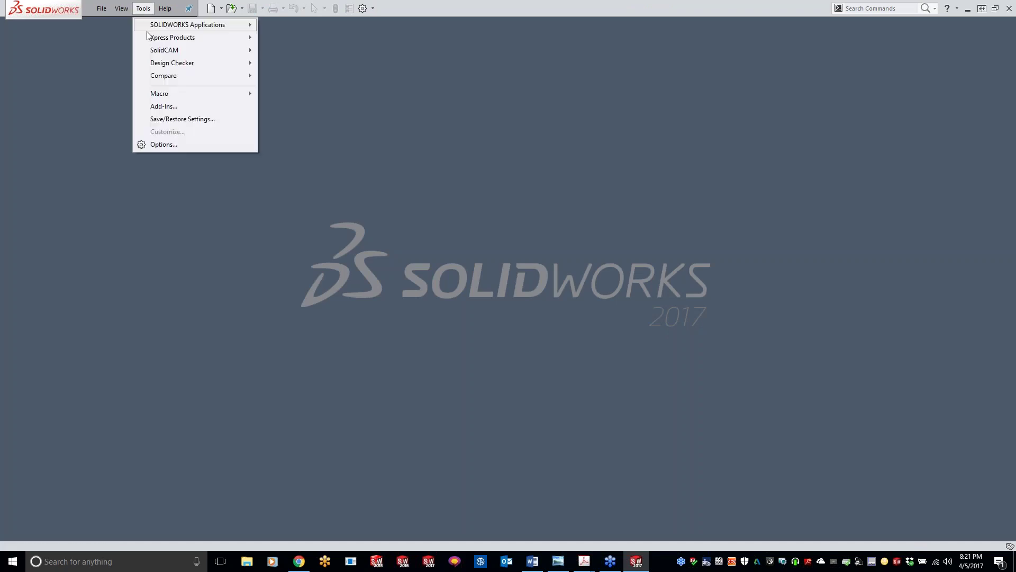
{"action": "mouse_move", "coordinate": [164, 50]}
{"action": "mouse_move", "coordinate": [348, 184]}
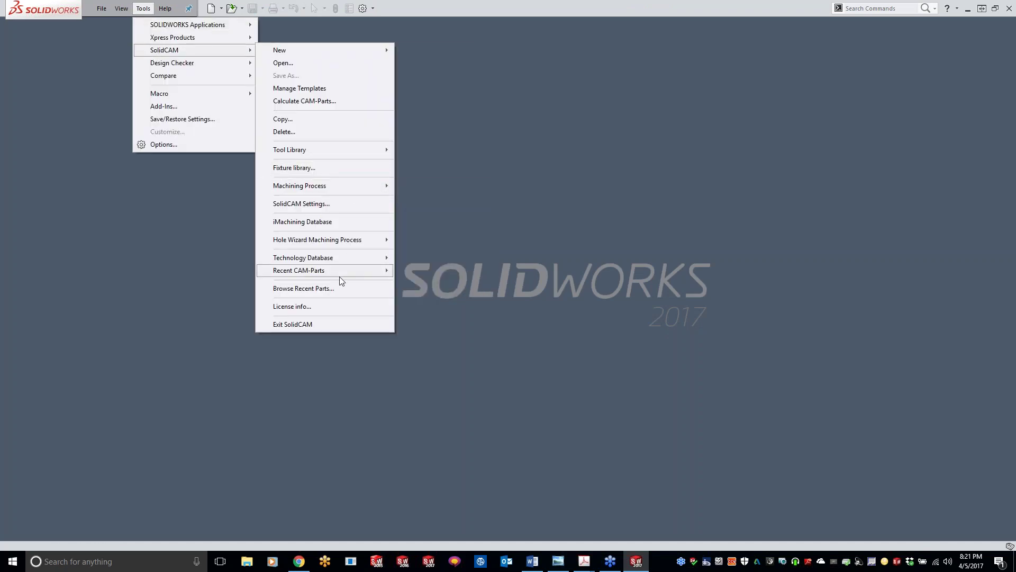
{"action": "mouse_move", "coordinate": [336, 275]}
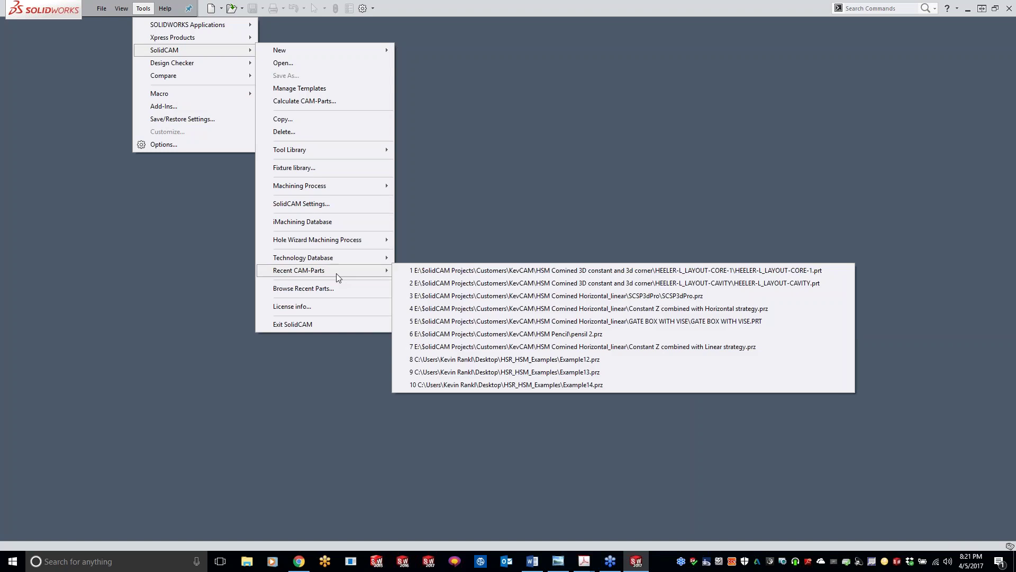
{"action": "left_click", "coordinate": [457, 284]}
{"action": "left_click", "coordinate": [478, 209]}
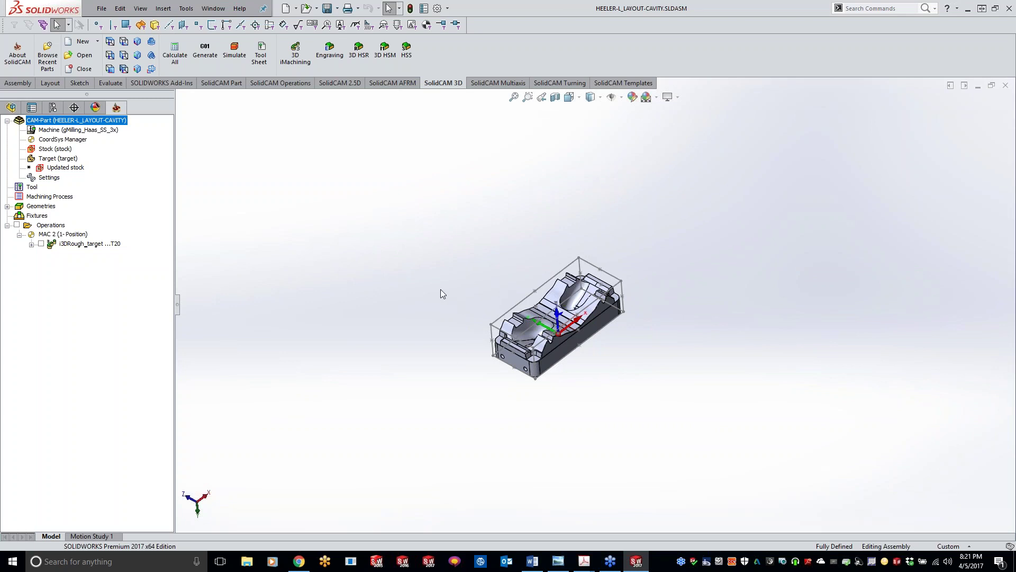
- Start a new HSM operation on the cavity target using the Combine Constant Z with Constant Step over technology
{"action": "key", "text": "ctrl+7"}
{"action": "middle_click_drag", "start_coordinate": [638, 374], "coordinate": [614, 371]}
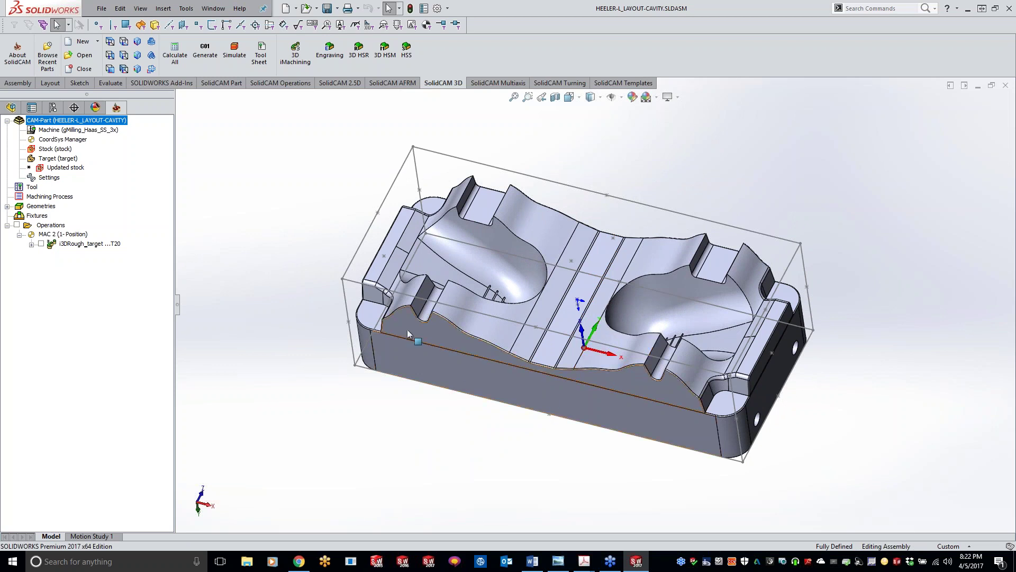
{"action": "middle_click_drag", "start_coordinate": [407, 329], "coordinate": [336, 251]}
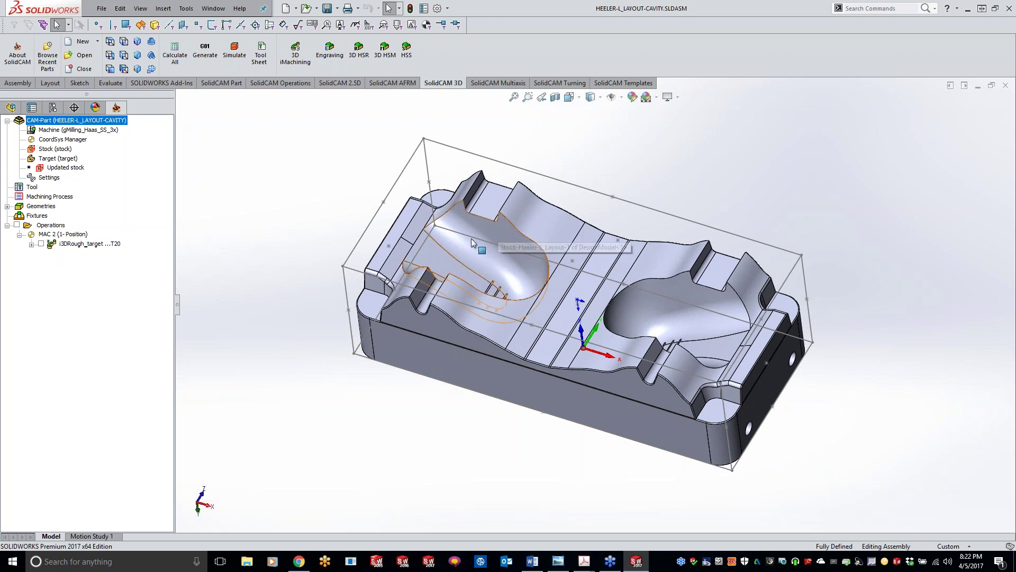
{"action": "right_click", "coordinate": [102, 246]}
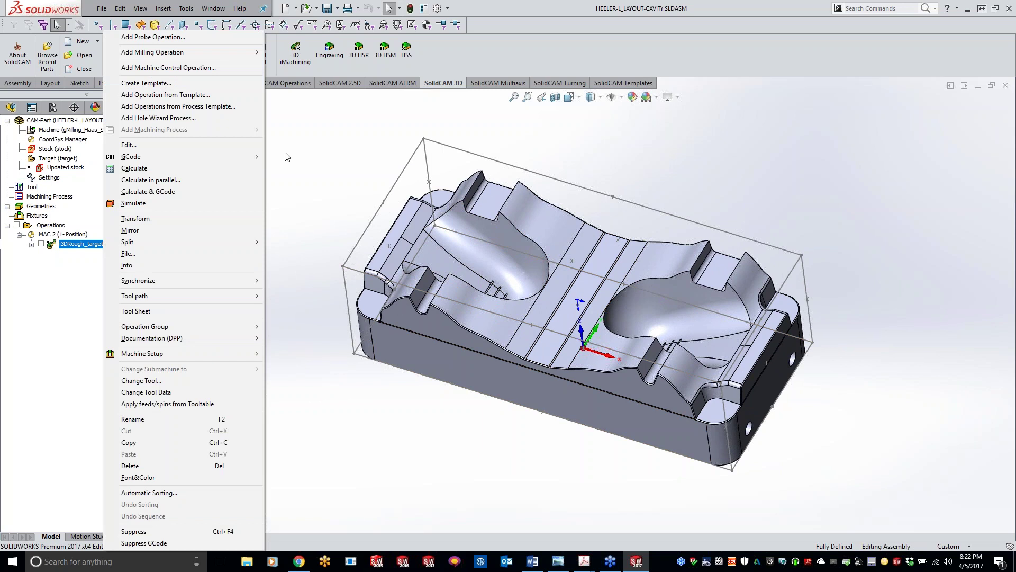
{"action": "key", "text": "Escape"}
{"action": "left_click", "coordinate": [380, 51]}
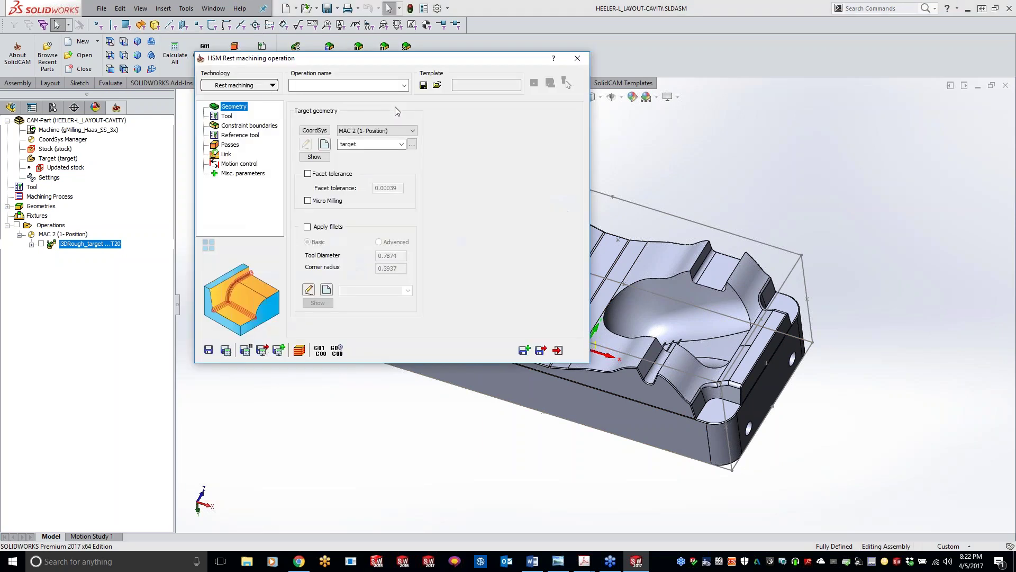
{"action": "left_click", "coordinate": [269, 88]}
{"action": "mouse_move", "coordinate": [296, 278]}
{"action": "left_click", "coordinate": [344, 298]}
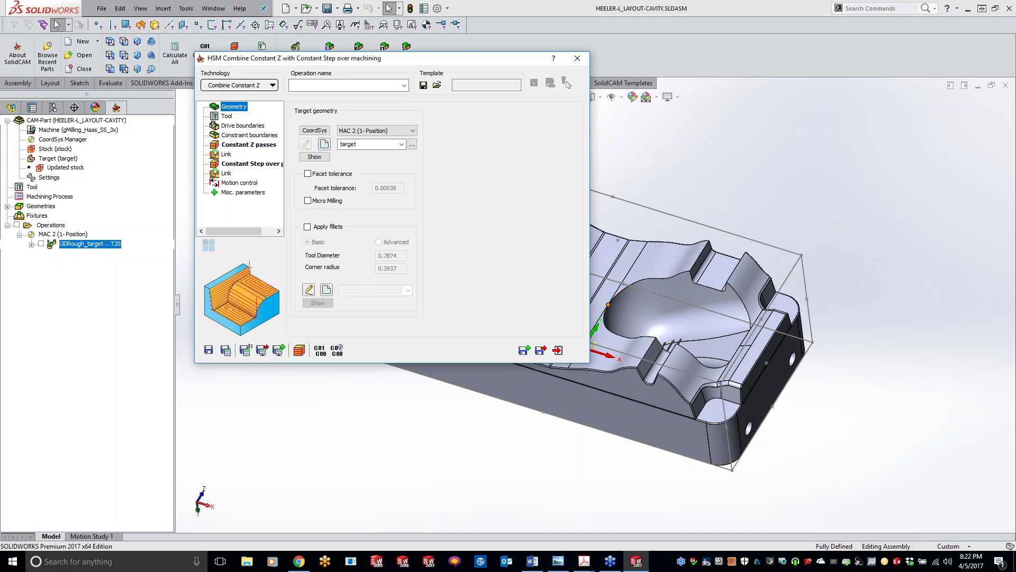
- Examine the cavity's pockets and steep and shallow surfaces from several angles with the operation window collapsed
{"action": "left_click", "coordinate": [531, 464]}
{"action": "middle_click_drag", "start_coordinate": [593, 328], "coordinate": [640, 304]}
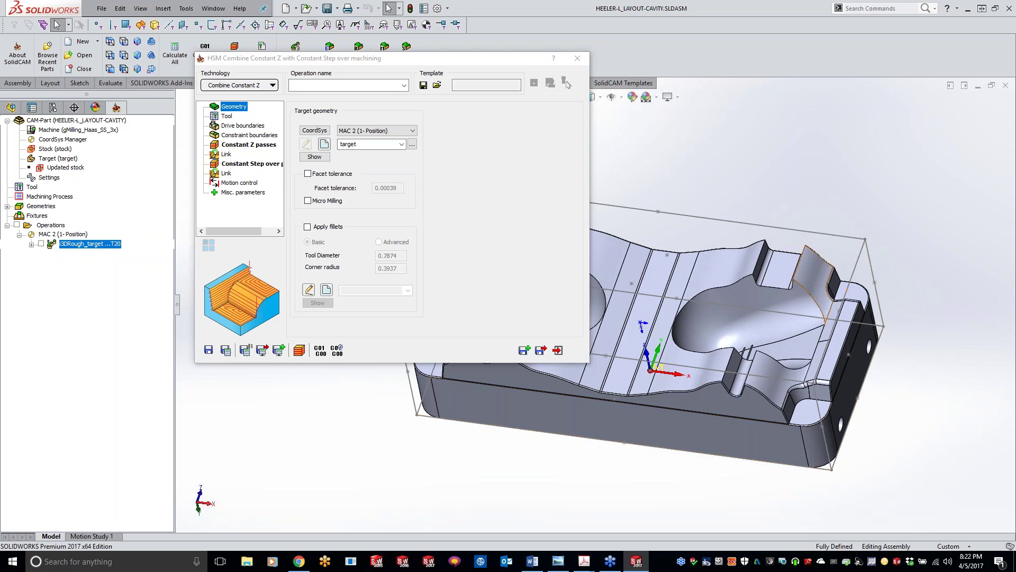
{"action": "double_click", "coordinate": [505, 59]}
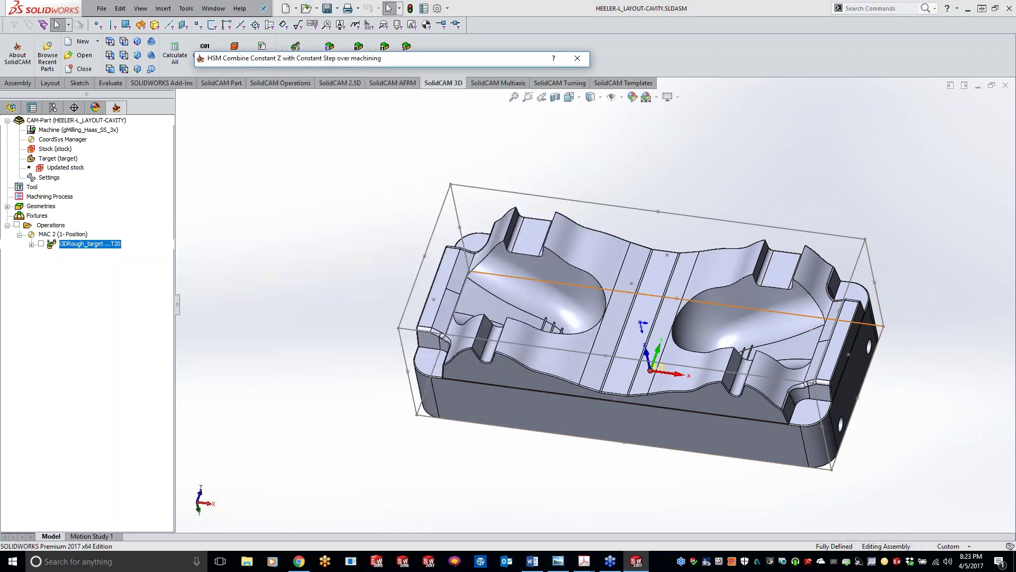
{"action": "middle_click_drag", "start_coordinate": [533, 354], "coordinate": [551, 338]}
{"action": "key", "text": "ctrl+1"}
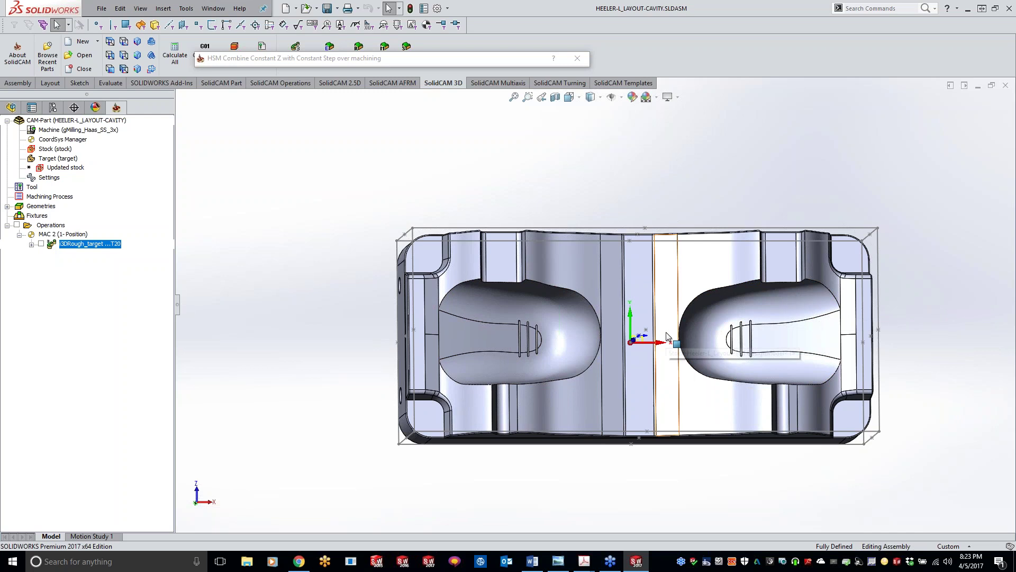
{"action": "key", "text": "ctrl+shift+z"}
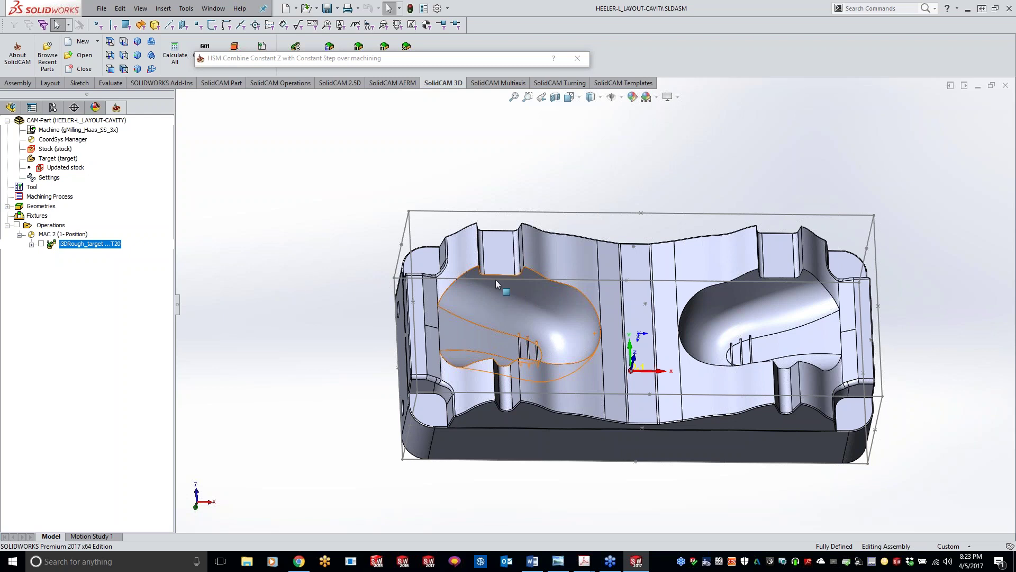
{"action": "left_click", "coordinate": [485, 59]}
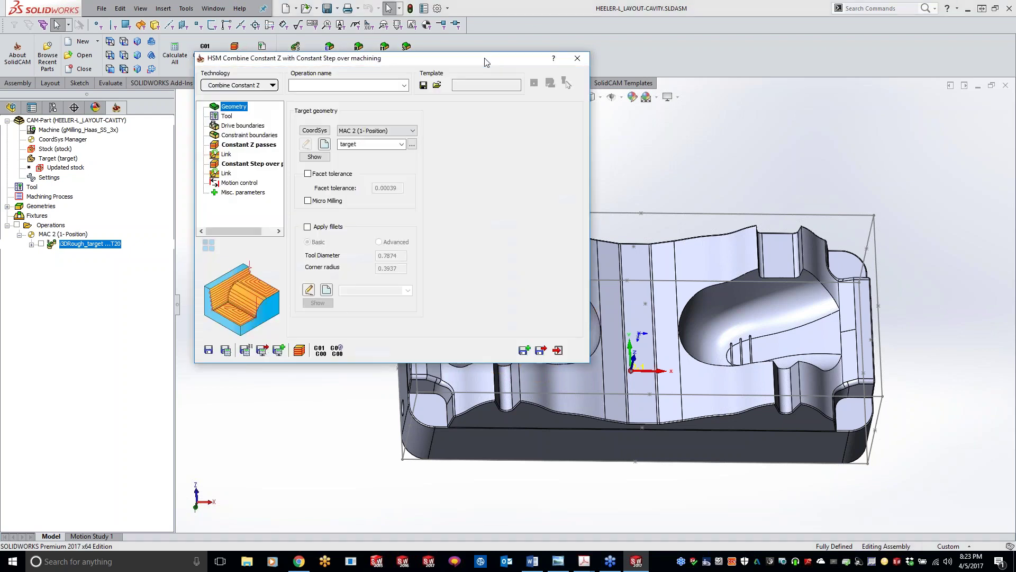
- Assign tool 18, the .375 ball mill, to the combined Constant Z operation
{"action": "left_click", "coordinate": [231, 118]}
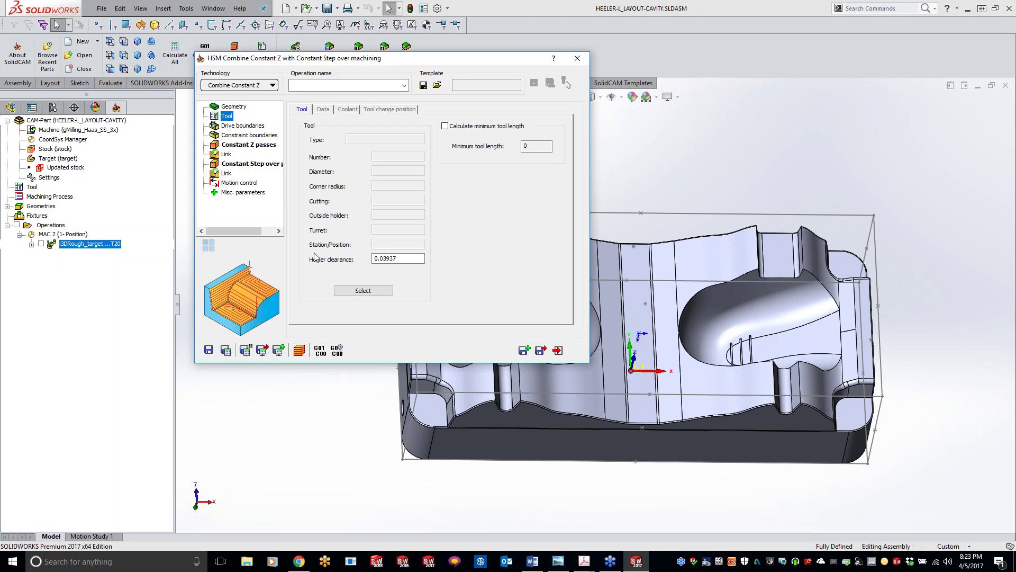
{"action": "left_click", "coordinate": [231, 107]}
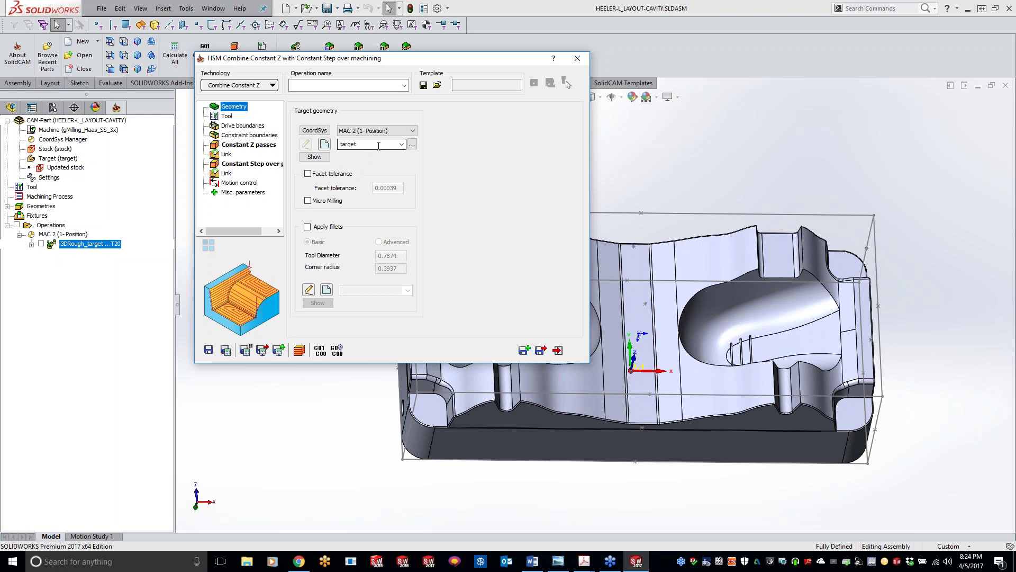
{"action": "left_click", "coordinate": [227, 116]}
{"action": "left_click", "coordinate": [371, 292]}
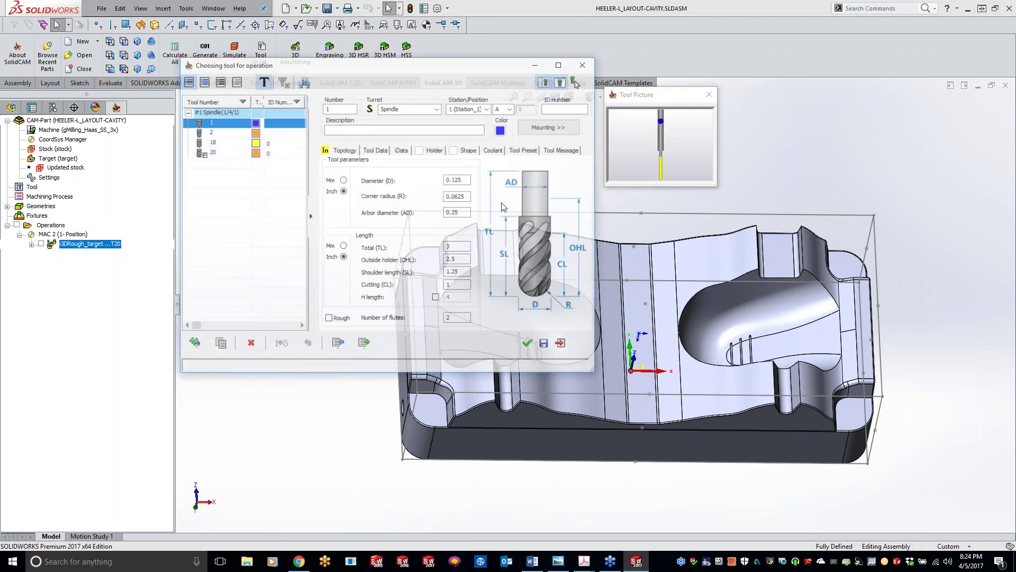
{"action": "left_click", "coordinate": [217, 143]}
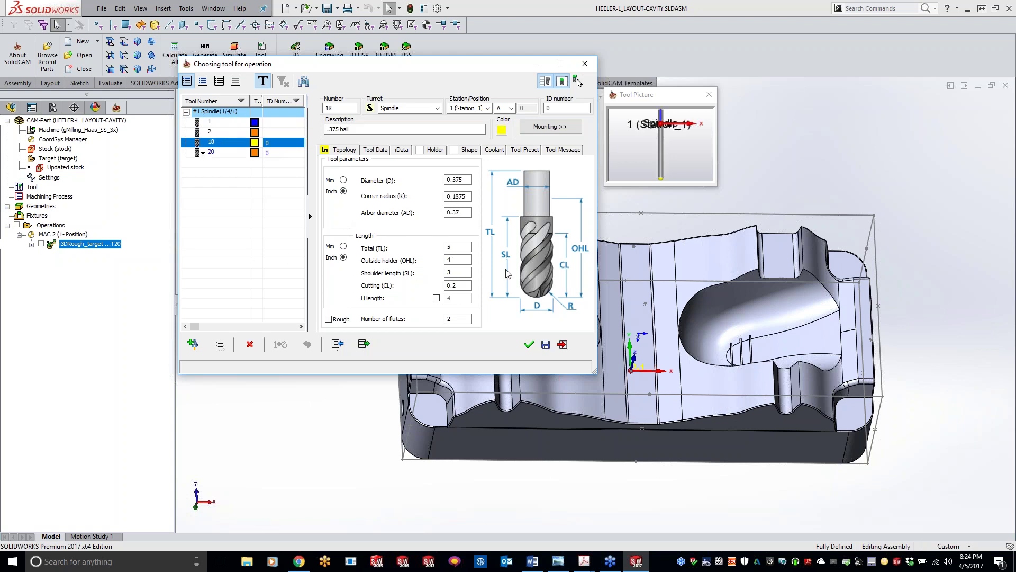
{"action": "left_click", "coordinate": [528, 345]}
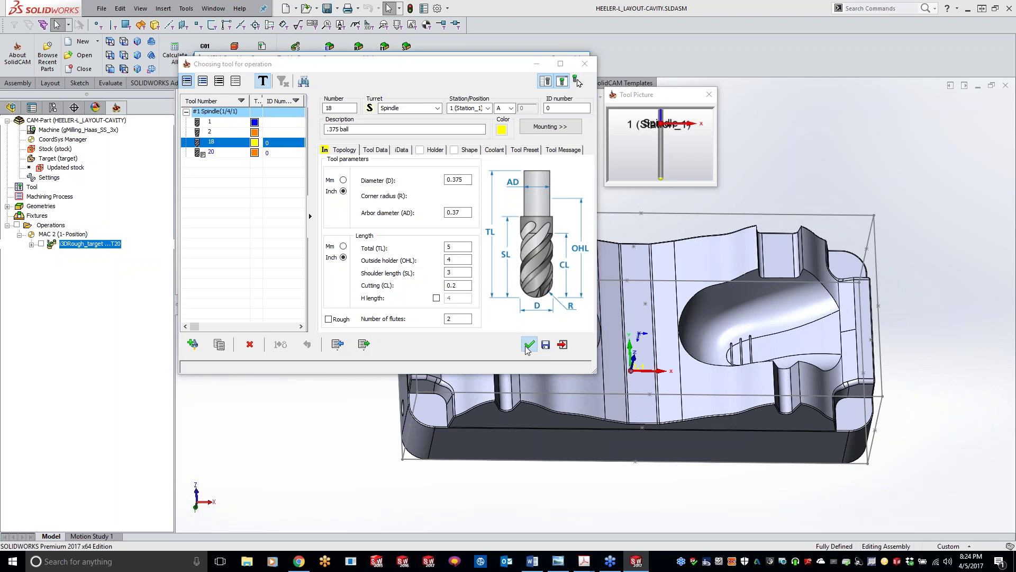
- Set the drive boundary to be created manually, using the existing contour1 geometry around the part's outer edge
{"action": "left_click", "coordinate": [241, 126]}
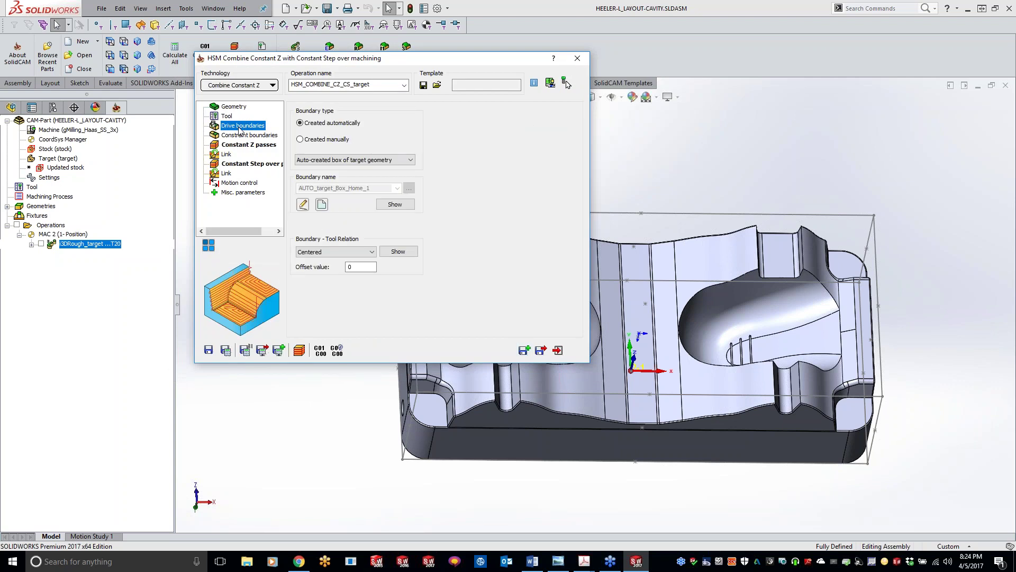
{"action": "left_click", "coordinate": [301, 139]}
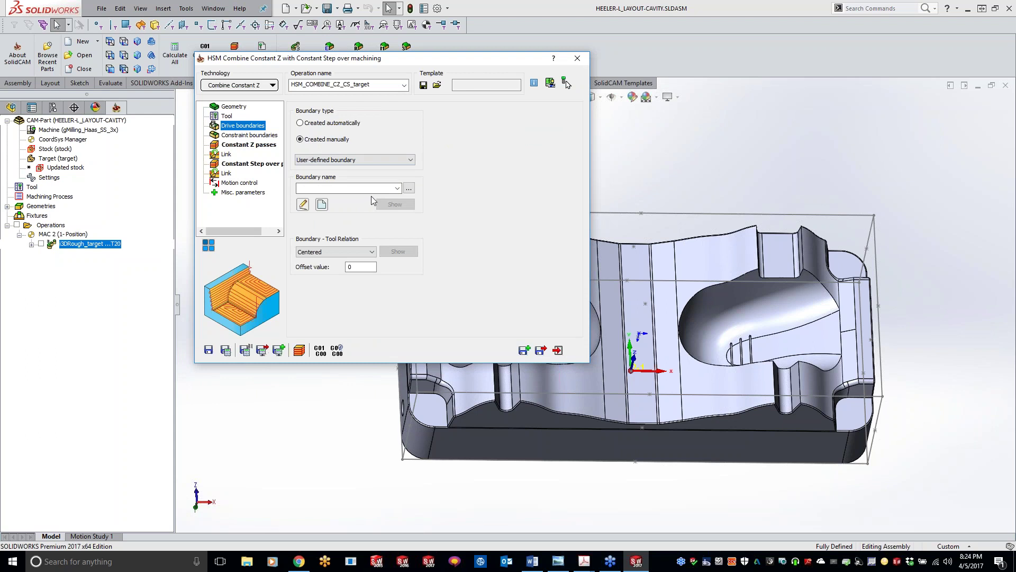
{"action": "left_click", "coordinate": [397, 188]}
{"action": "left_click", "coordinate": [359, 200]}
{"action": "left_click", "coordinate": [398, 188]}
{"action": "left_click", "coordinate": [416, 192]}
{"action": "left_click", "coordinate": [411, 189]}
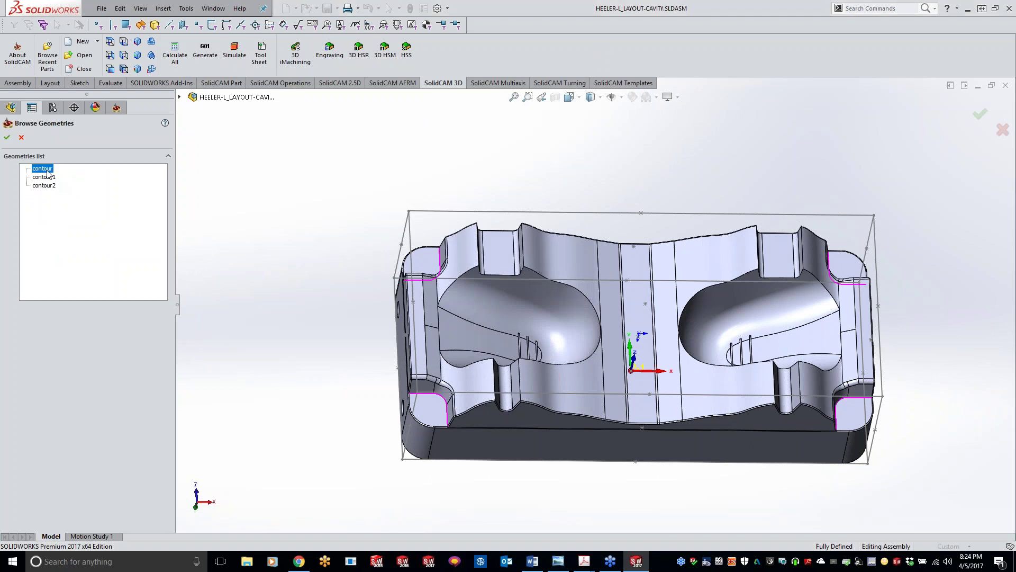
{"action": "left_click", "coordinate": [47, 178]}
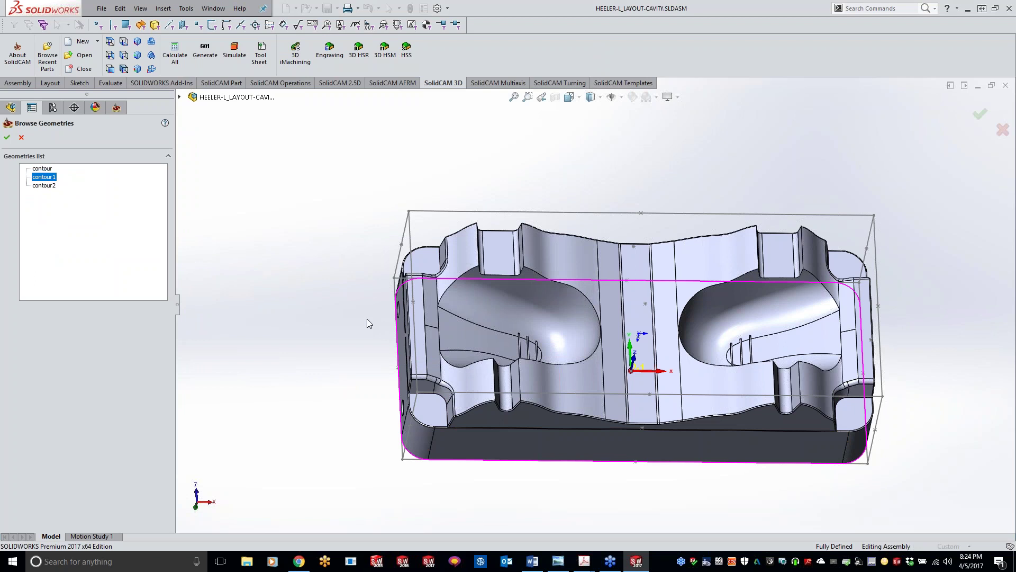
{"action": "left_click", "coordinate": [7, 137]}
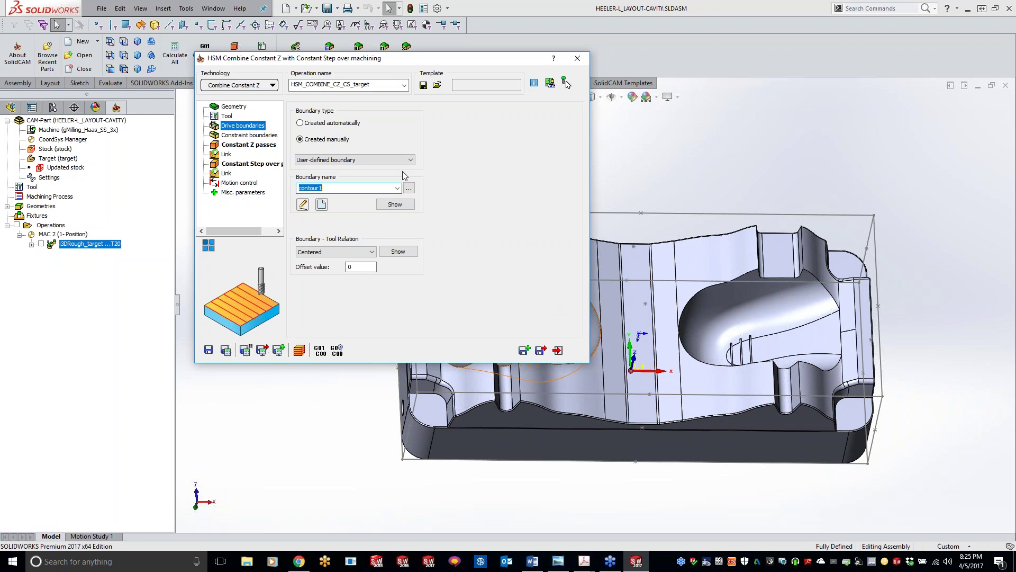
- Set a manually created constraint boundary using contour1, with the boundary-tool relation set to Centered
{"action": "left_click", "coordinate": [243, 136]}
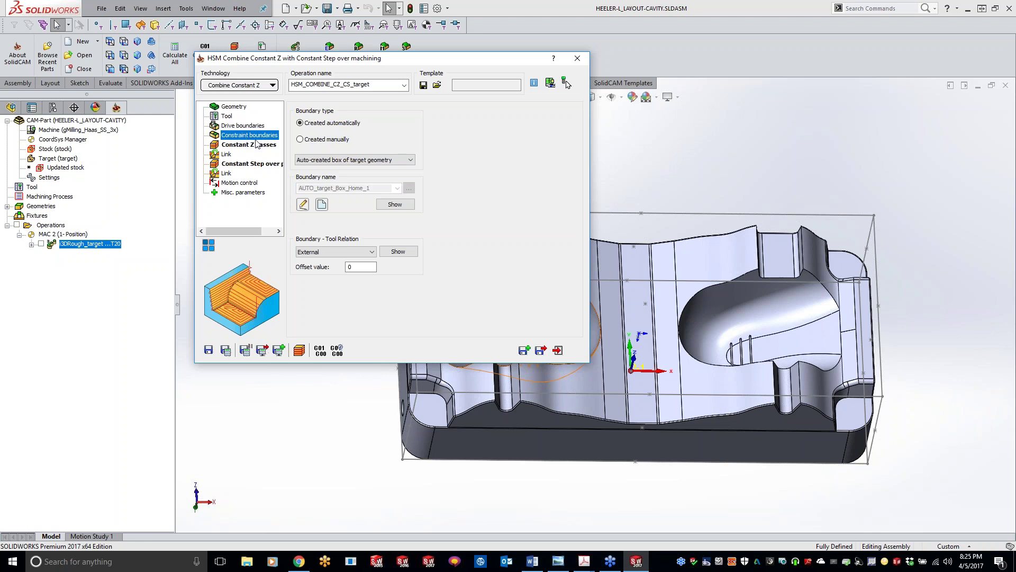
{"action": "left_click", "coordinate": [300, 139]}
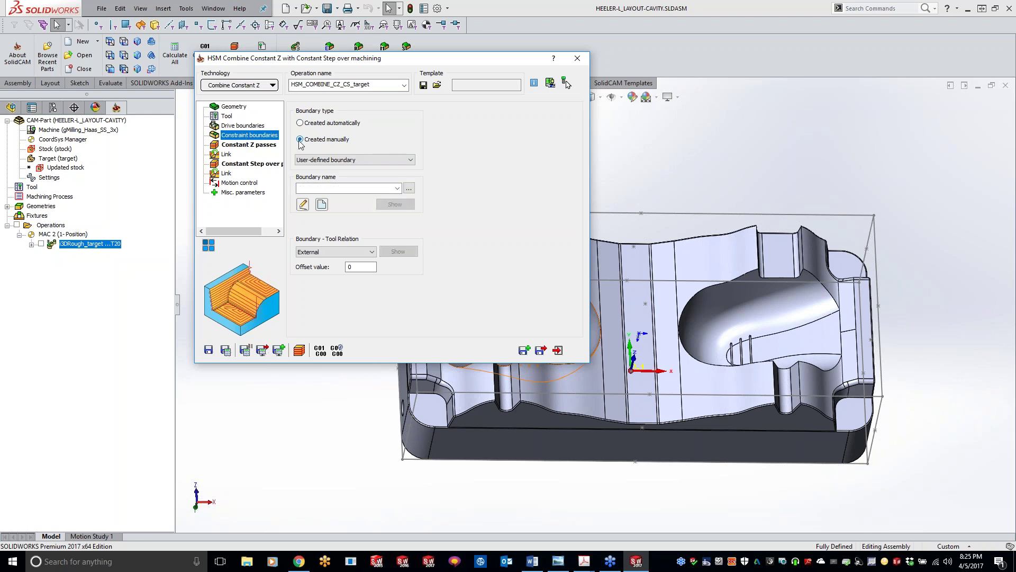
{"action": "left_click", "coordinate": [408, 189]}
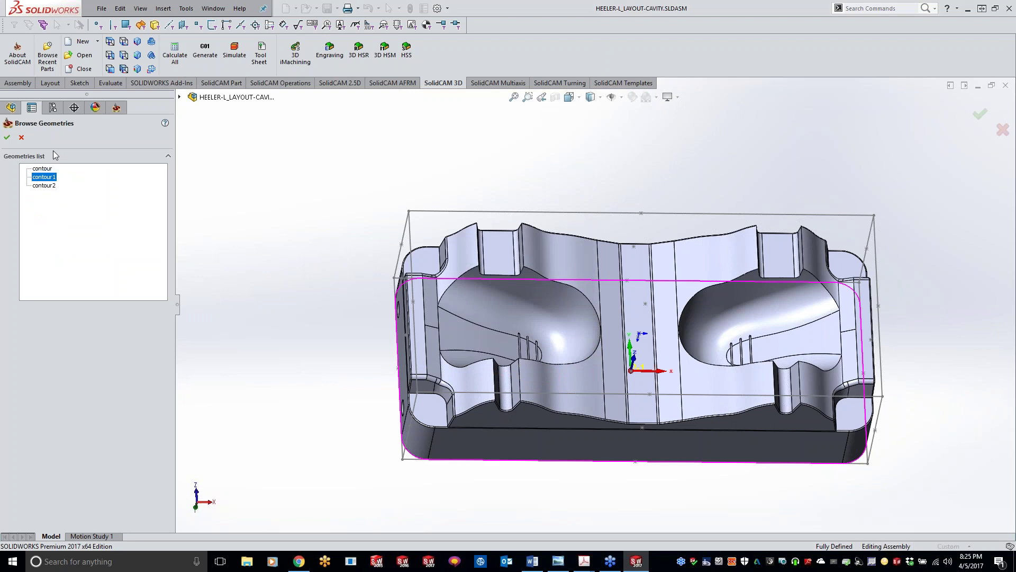
{"action": "left_click", "coordinate": [7, 137]}
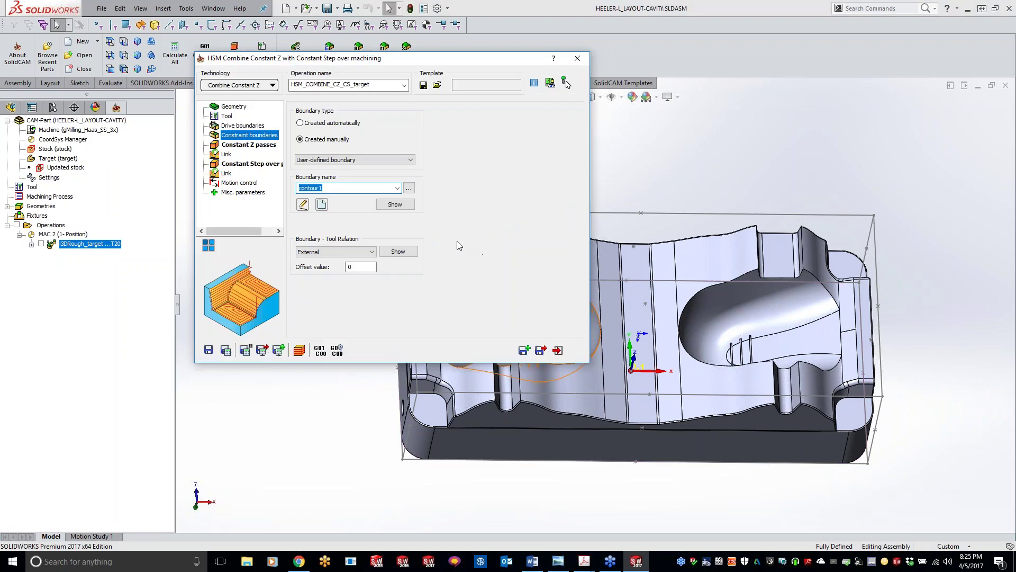
{"action": "left_click", "coordinate": [331, 252]}
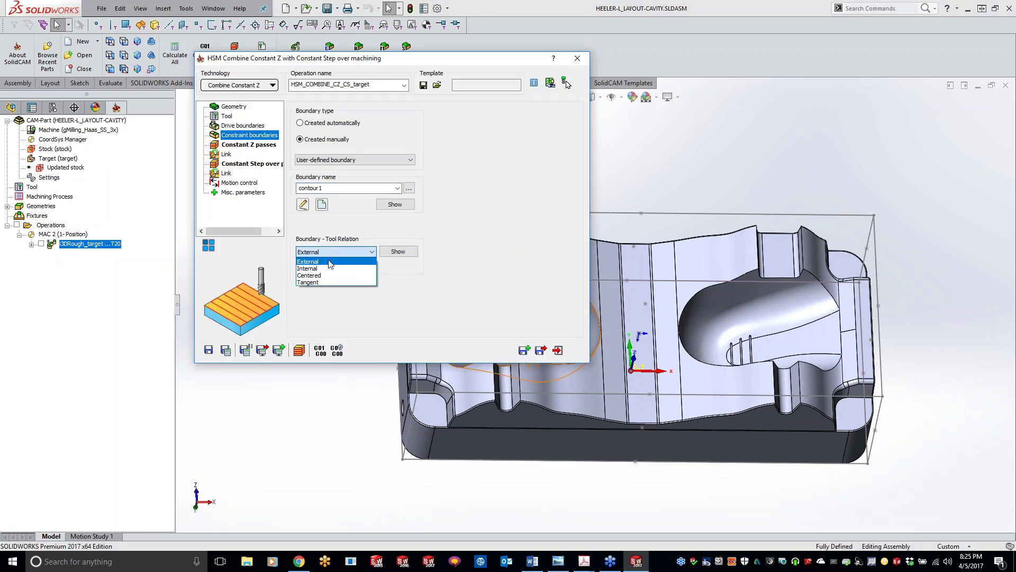
{"action": "left_click", "coordinate": [329, 275]}
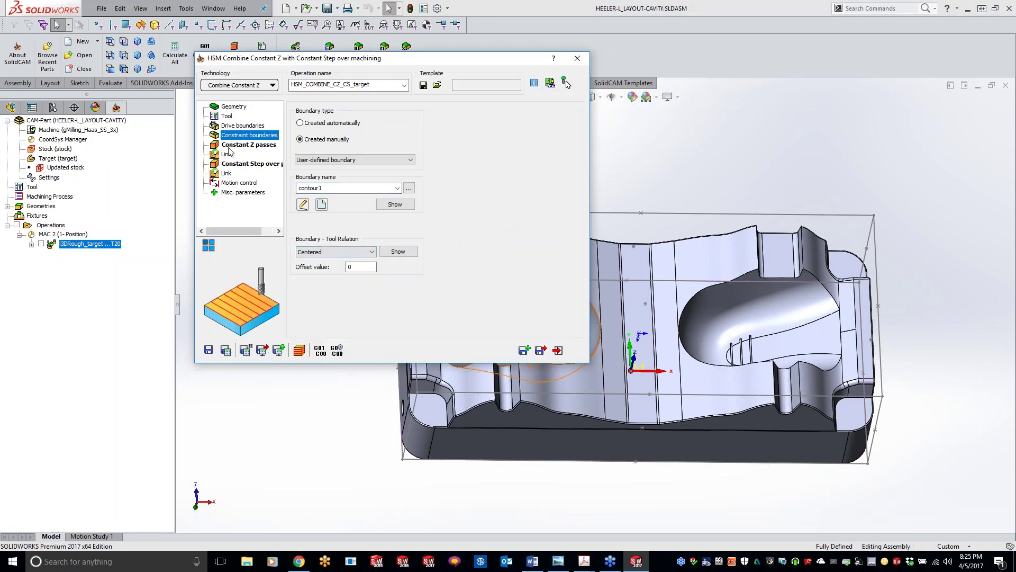
- Set the Constant Z passes to a step down of 0.03 and a minimum angle of 40°
{"action": "left_click", "coordinate": [232, 145]}
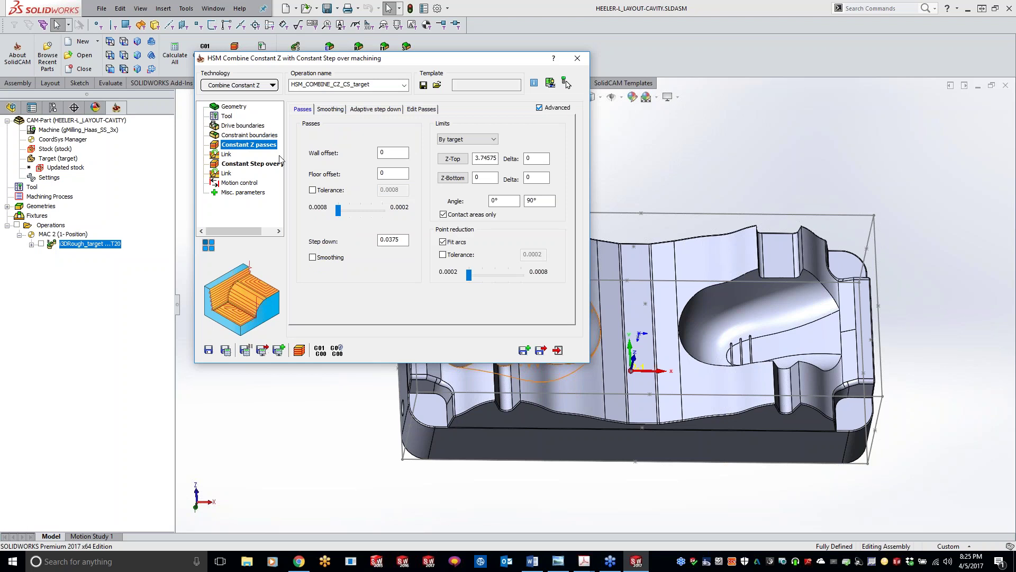
{"action": "left_click_drag", "start_coordinate": [400, 240], "coordinate": [393, 241]}
{"action": "key", "text": "BackSpace"}
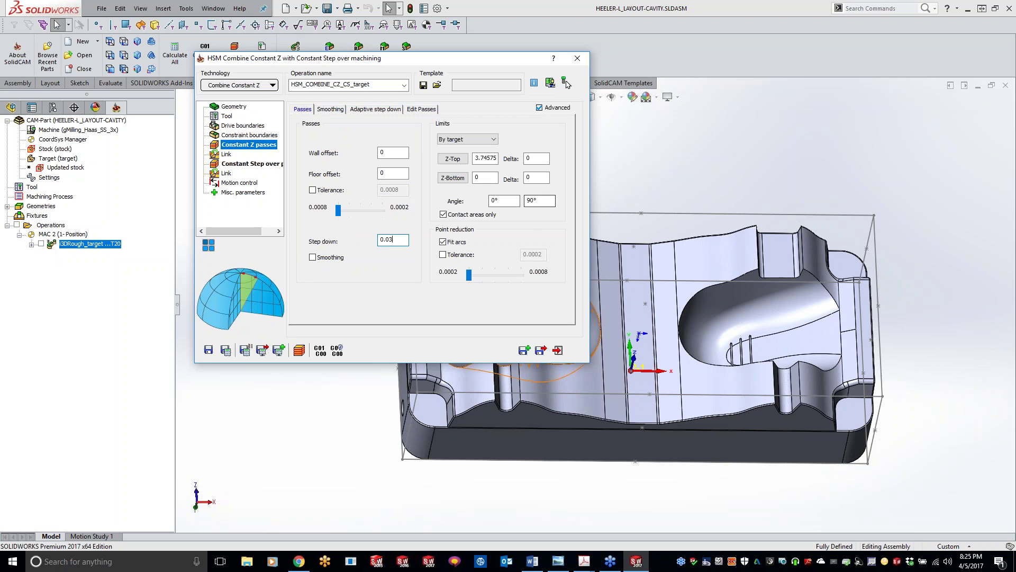
{"action": "left_click", "coordinate": [510, 200]}
{"action": "type", "text": "40"}
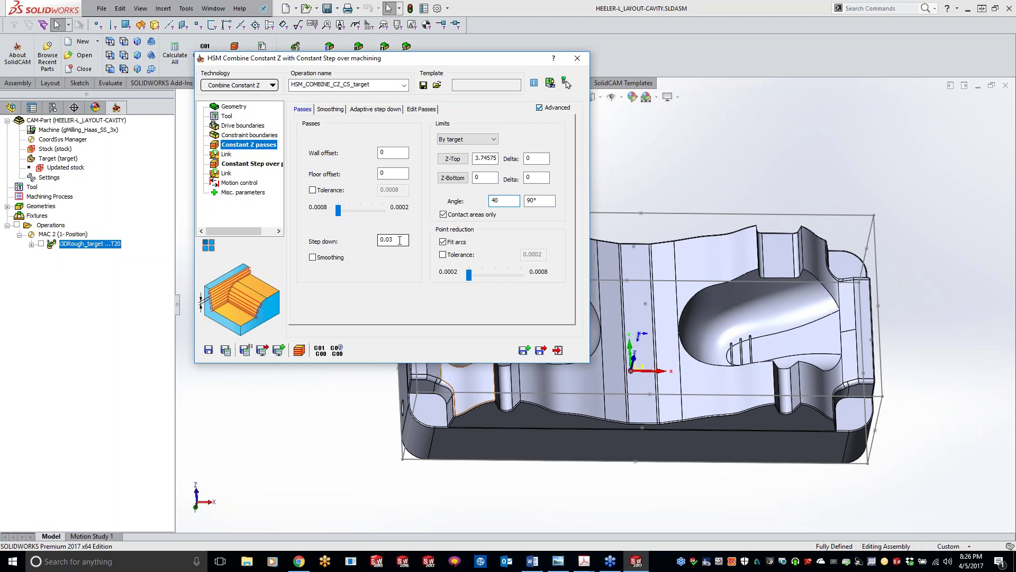
- Turn off arc fitting in the point reduction settings of the Constant Z passes
{"action": "mouse_move", "coordinate": [398, 242]}
{"action": "mouse_move", "coordinate": [444, 245]}
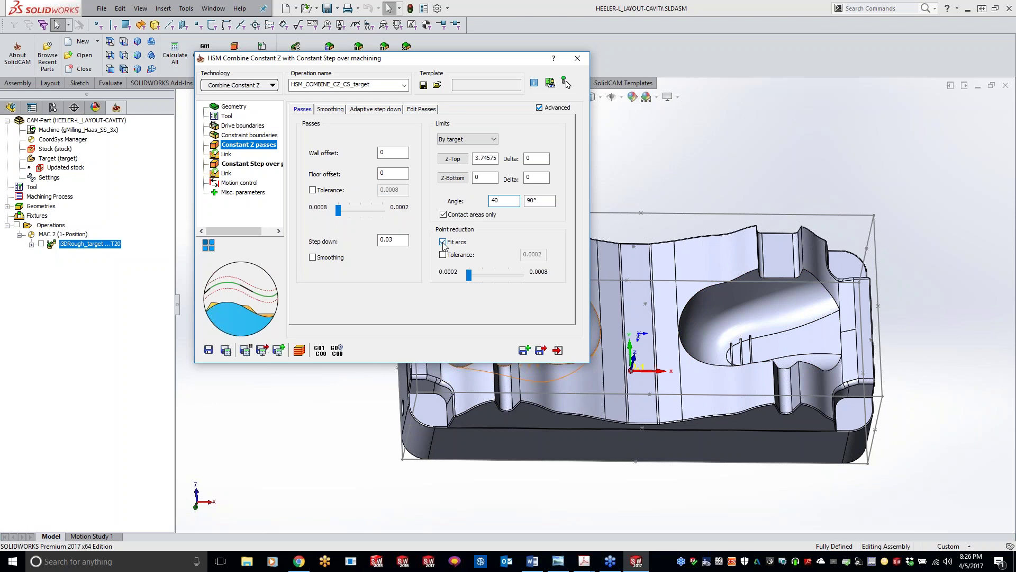
{"action": "left_click", "coordinate": [443, 243]}
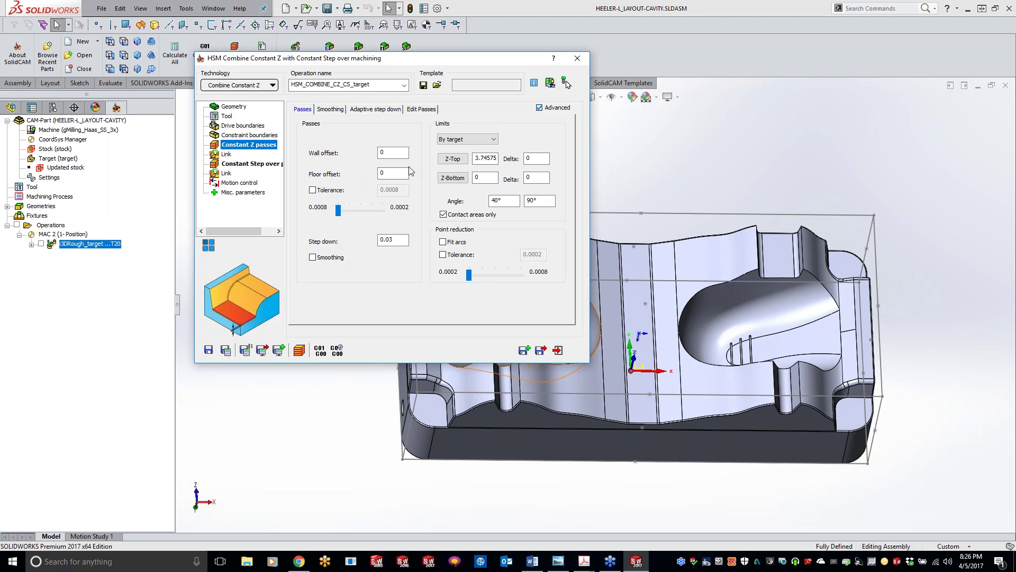
{"action": "left_click", "coordinate": [393, 241]}
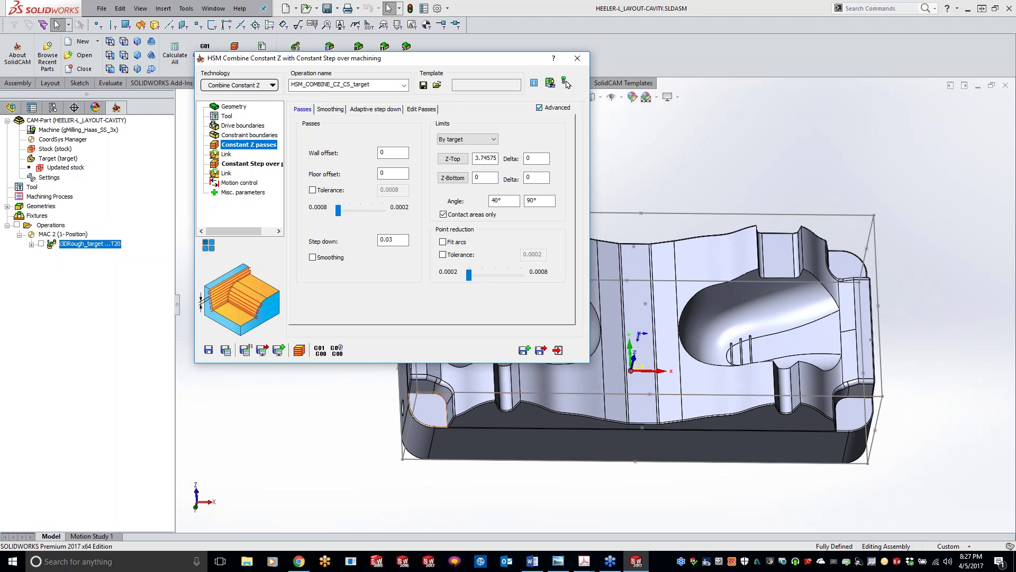
- Adapt the Constant Z step down by automatically inserting extra passes, and set the Constant Z linking to bi-directional
{"action": "left_click", "coordinate": [377, 109]}
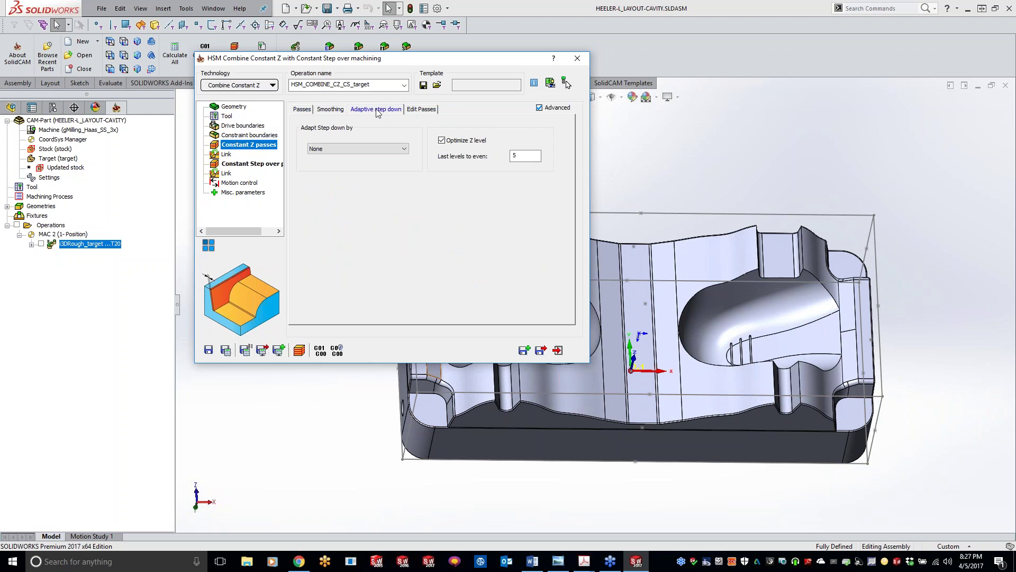
{"action": "left_click", "coordinate": [371, 149]}
{"action": "left_click", "coordinate": [360, 163]}
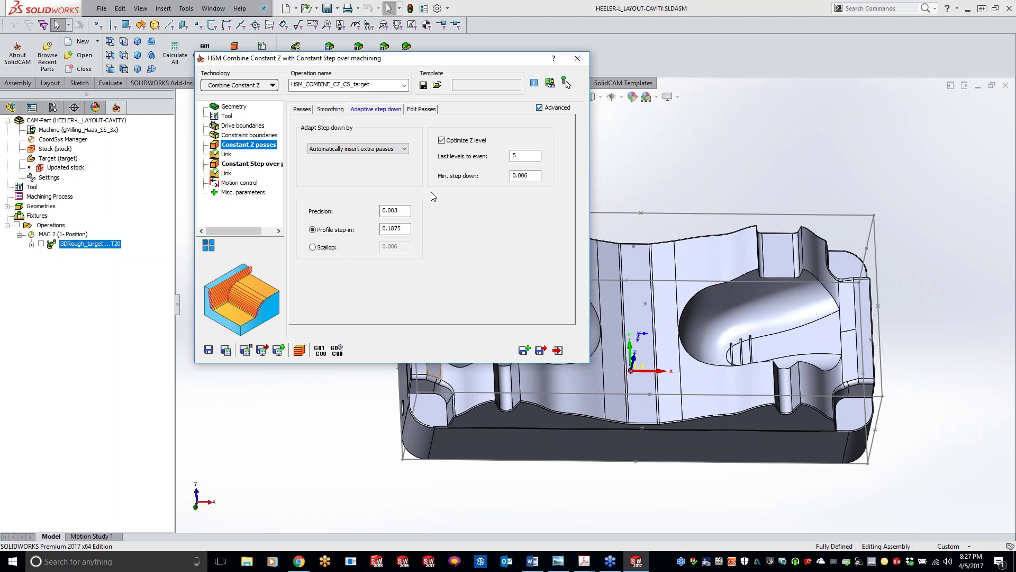
{"action": "left_click", "coordinate": [226, 154]}
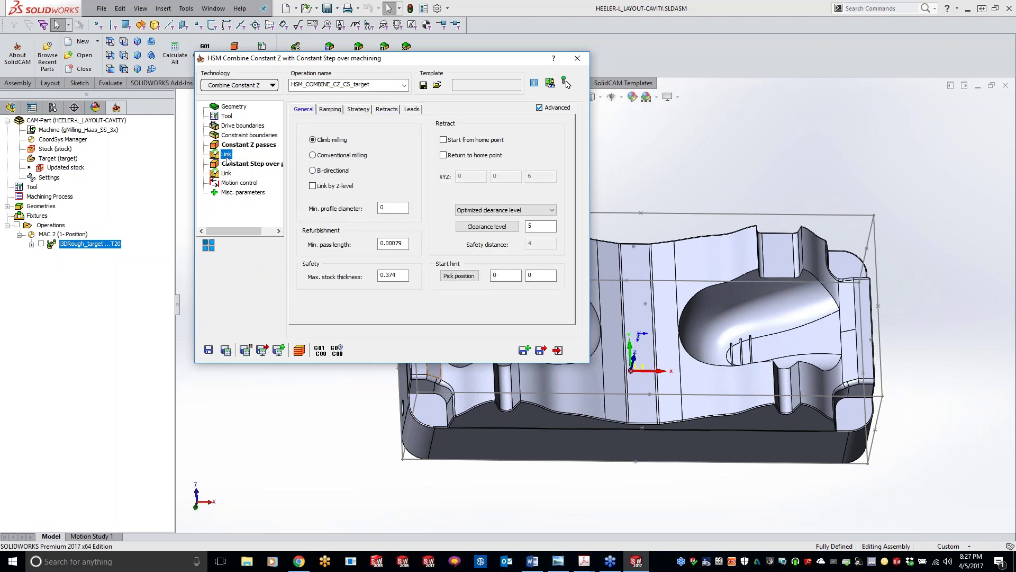
{"action": "left_click", "coordinate": [312, 170]}
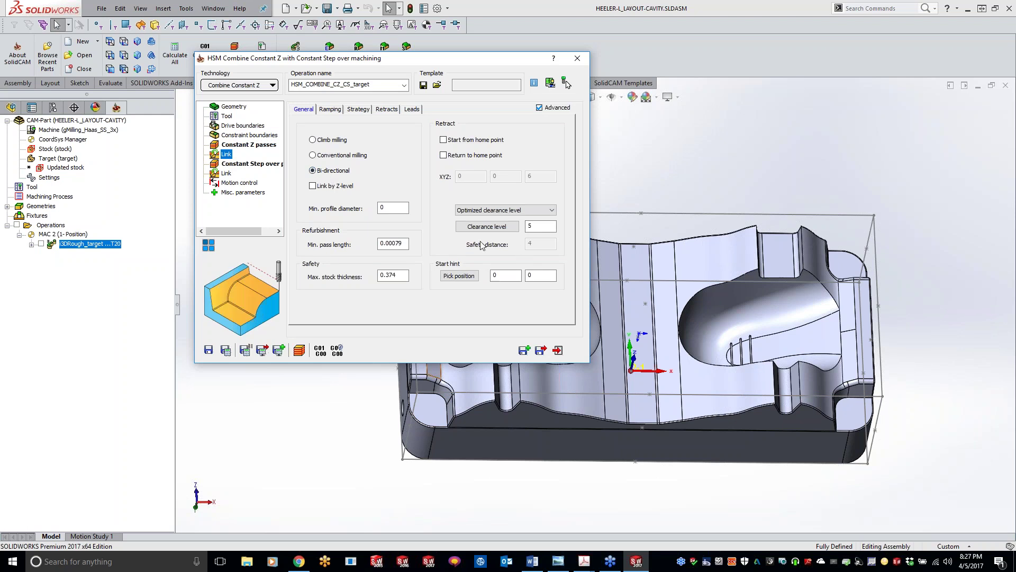
- Set the Constant Step over passes to 0.03 horizontal and vertical step over, with arc fitting turned off
{"action": "left_click", "coordinate": [249, 165]}
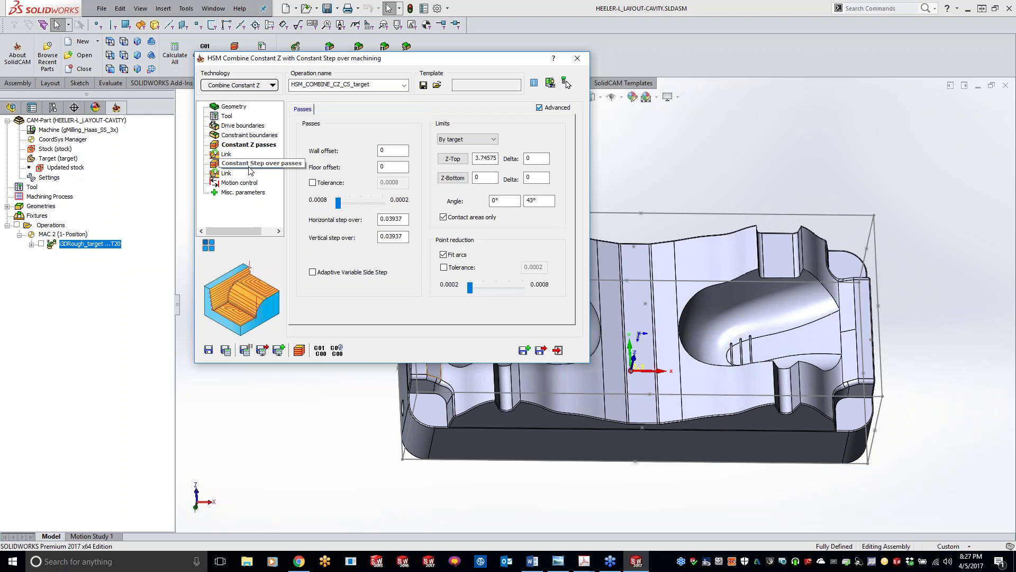
{"action": "mouse_move", "coordinate": [407, 221]}
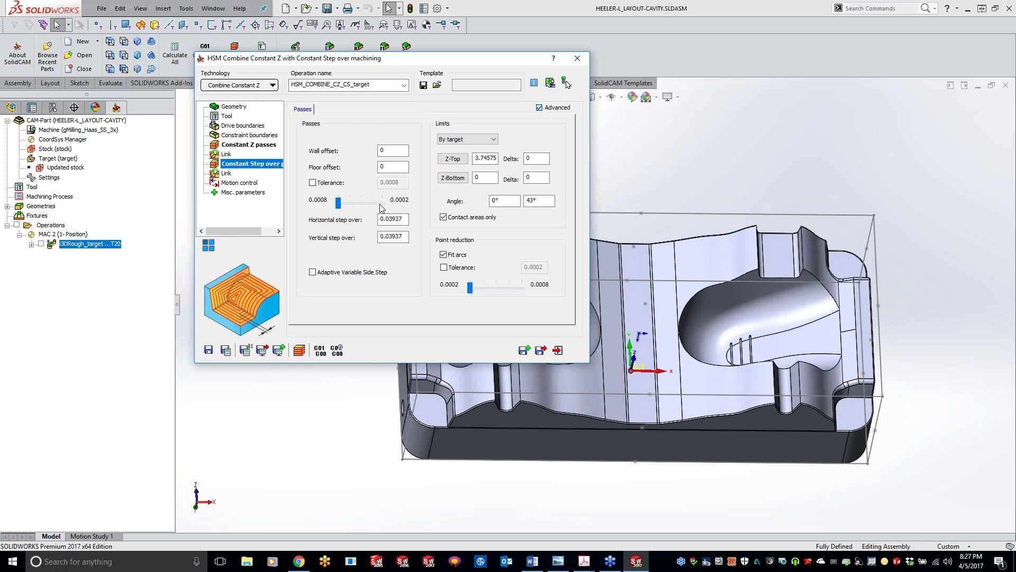
{"action": "double_click", "coordinate": [406, 219]}
{"action": "type", "text": ".03"}
{"action": "key", "text": "Tab"}
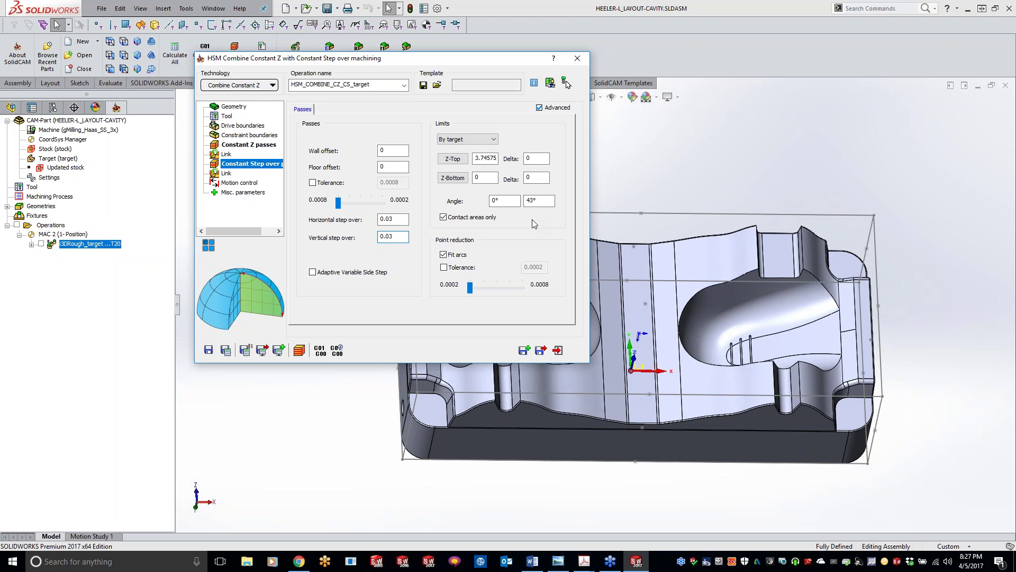
{"action": "left_click", "coordinate": [444, 255]}
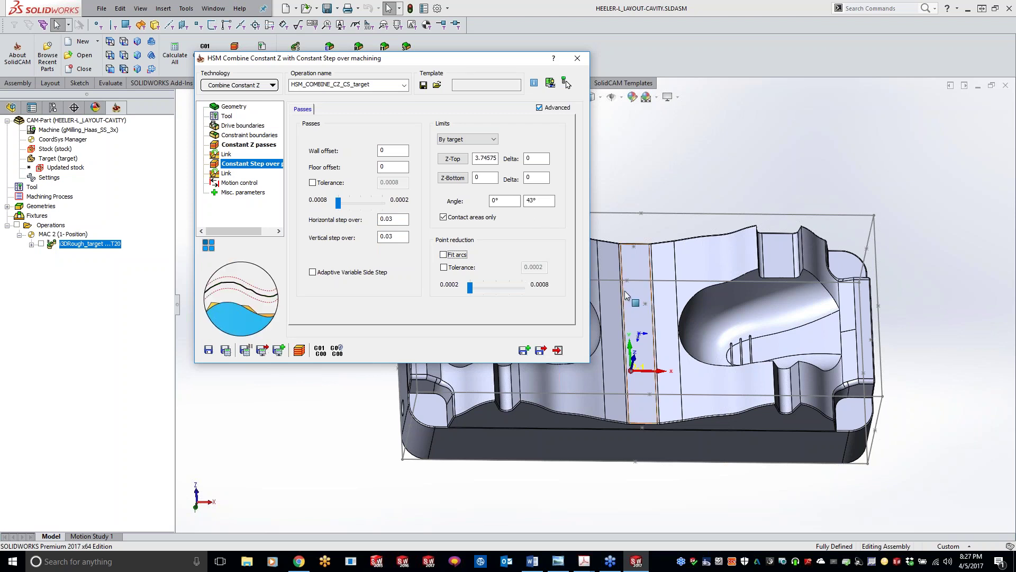
- Set the Constant Step over linking direction to bi-directional, then save and calculate the combined operation
{"action": "left_click", "coordinate": [227, 173]}
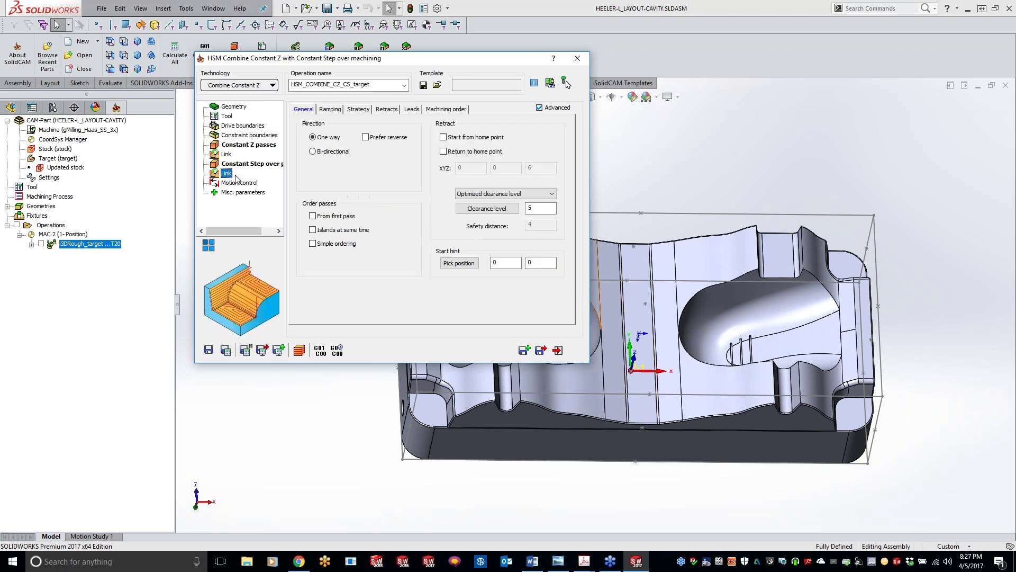
{"action": "left_click", "coordinate": [313, 151]}
{"action": "left_click", "coordinate": [226, 350]}
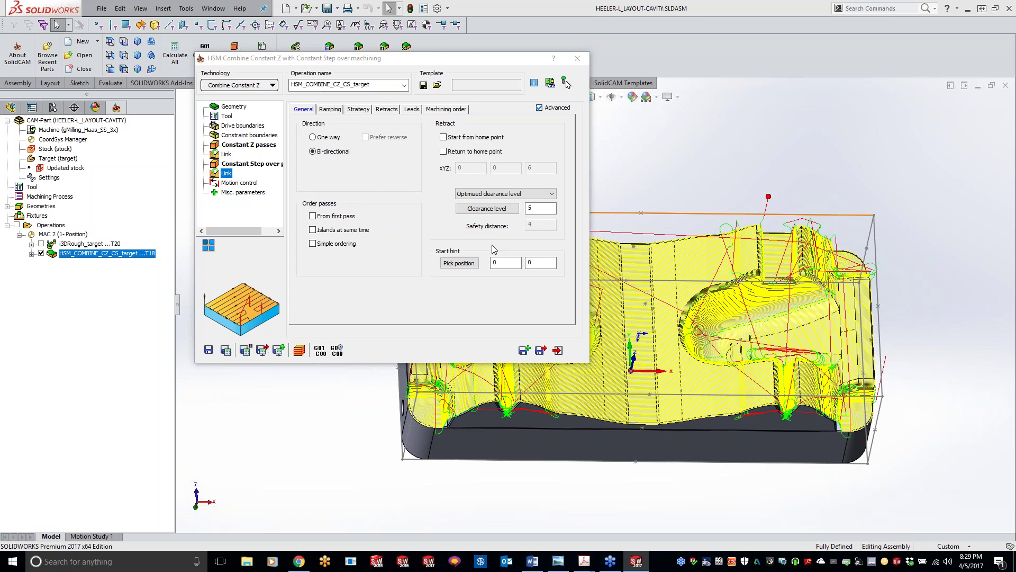
- Simulate the combined Constant Z operation in SolidVerify, inspect the machined cavity from several angles, and exit the simulation
{"action": "left_click", "coordinate": [249, 352]}
{"action": "left_click", "coordinate": [299, 350]}
{"action": "left_click", "coordinate": [132, 327]}
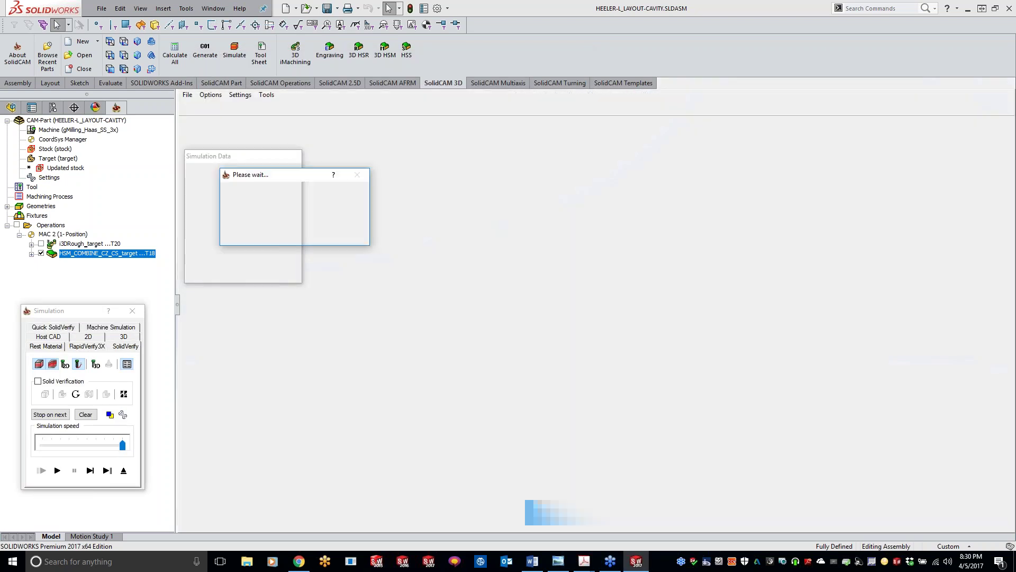
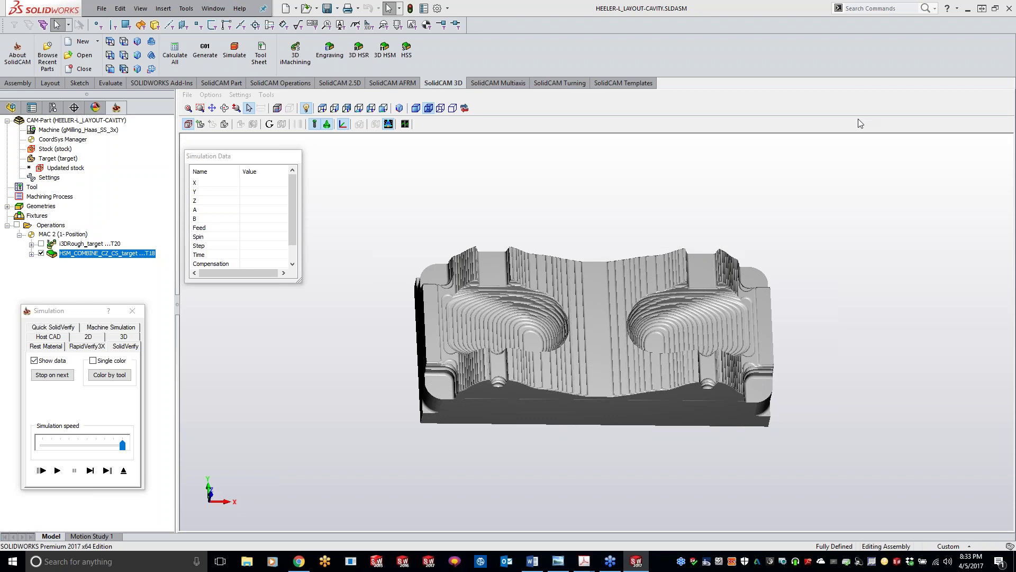
{"action": "left_click", "coordinate": [57, 470]}
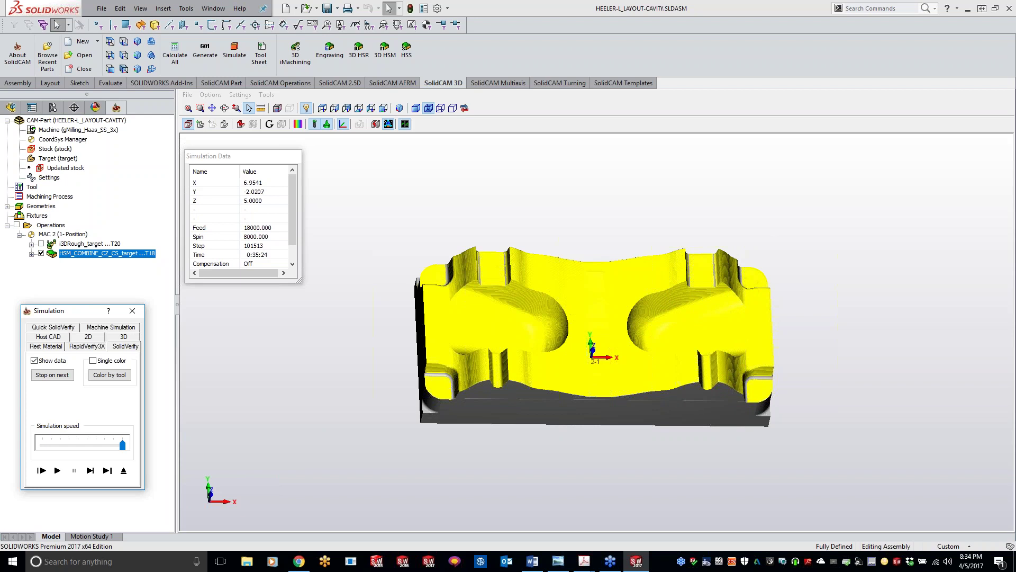
{"action": "key", "text": "Left"}
{"action": "key", "text": "Up"}
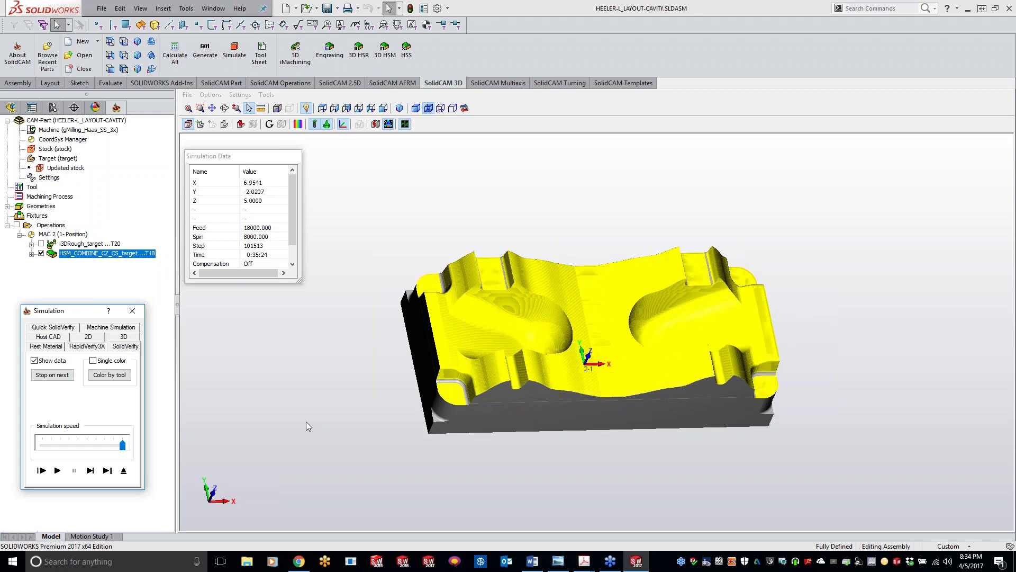
{"action": "key", "text": "ctrl+1"}
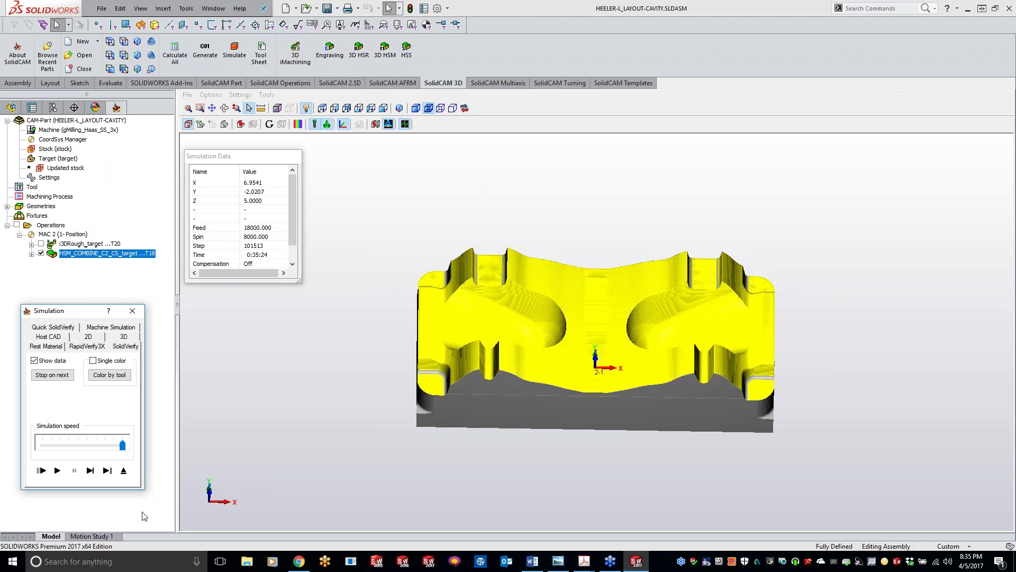
{"action": "key", "text": "Escape"}
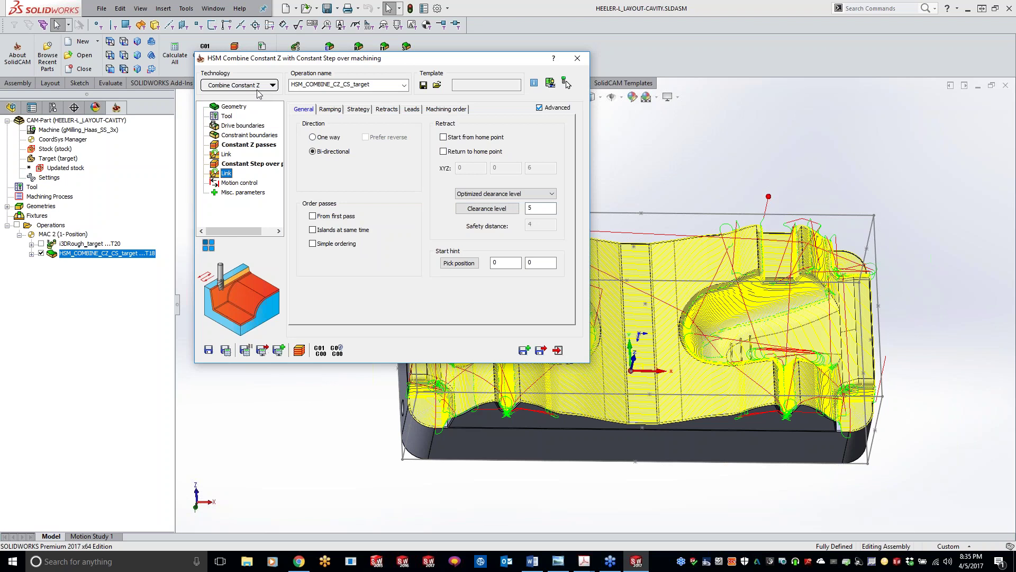
- Check the combined operation's machining order options, close the operation and hide its toolpath
{"action": "left_click", "coordinate": [450, 109]}
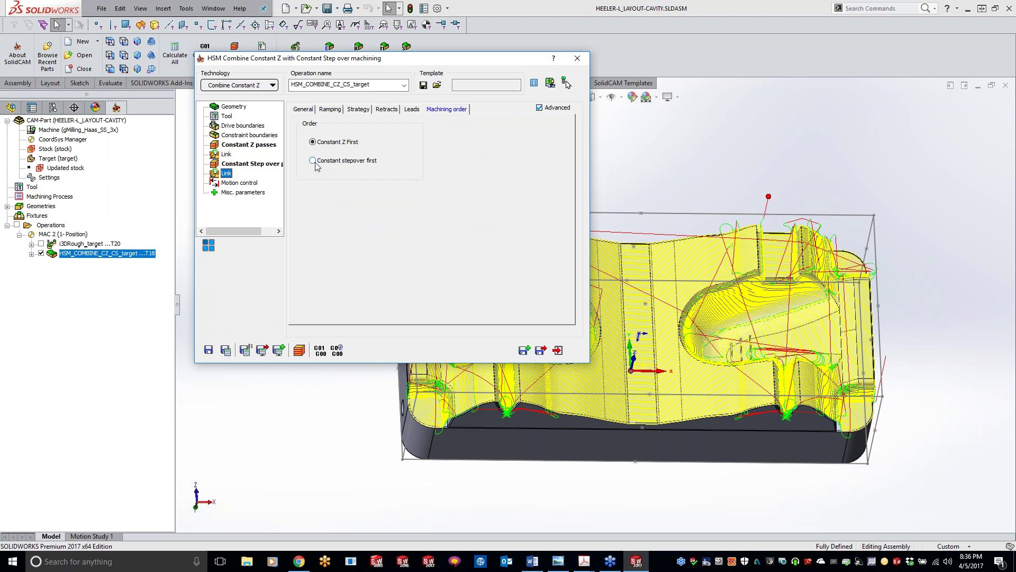
{"action": "left_click", "coordinate": [577, 59]}
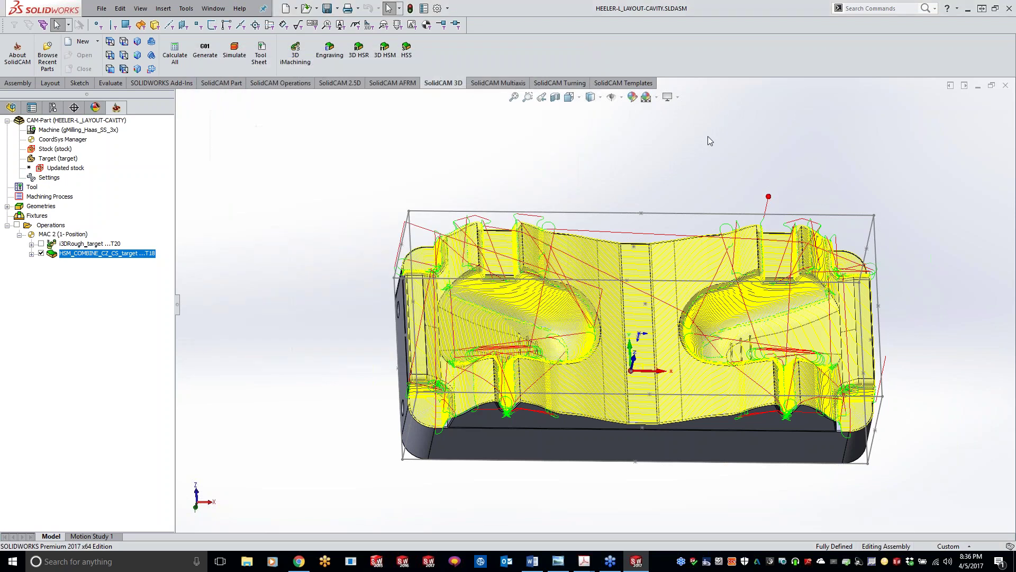
{"action": "left_click", "coordinate": [42, 253]}
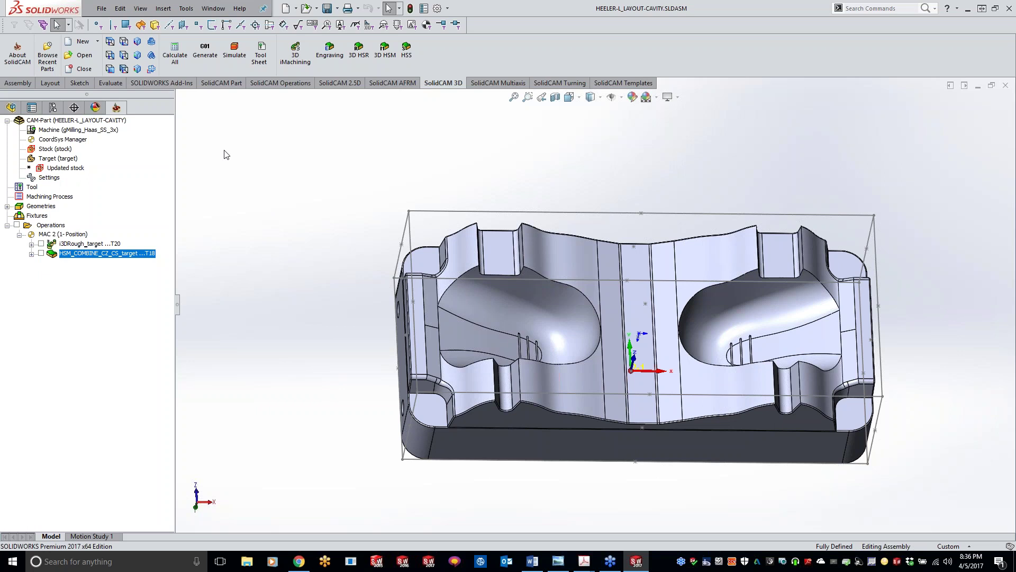
{"action": "right_click", "coordinate": [110, 121]}
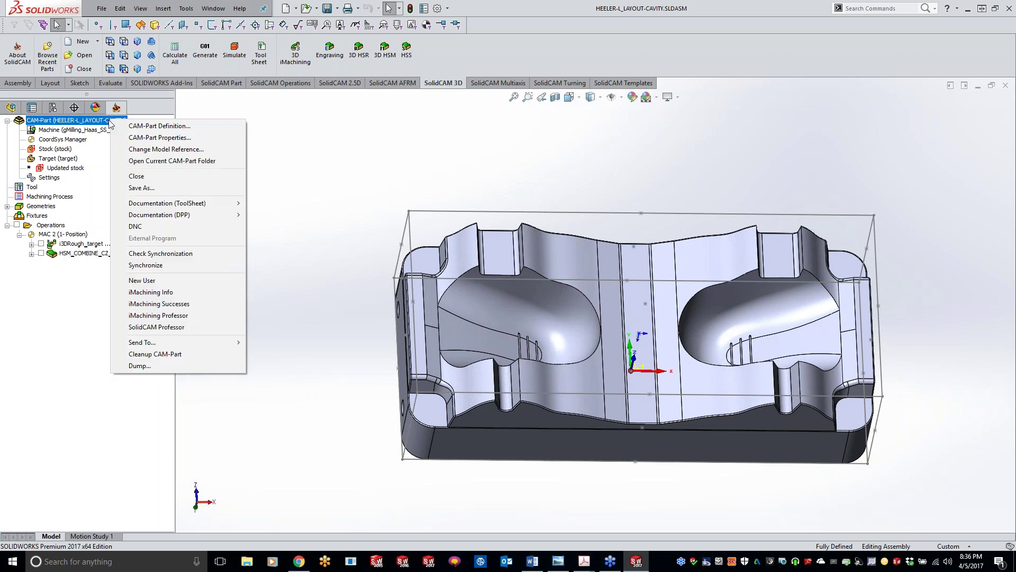
{"action": "left_click", "coordinate": [163, 356]}
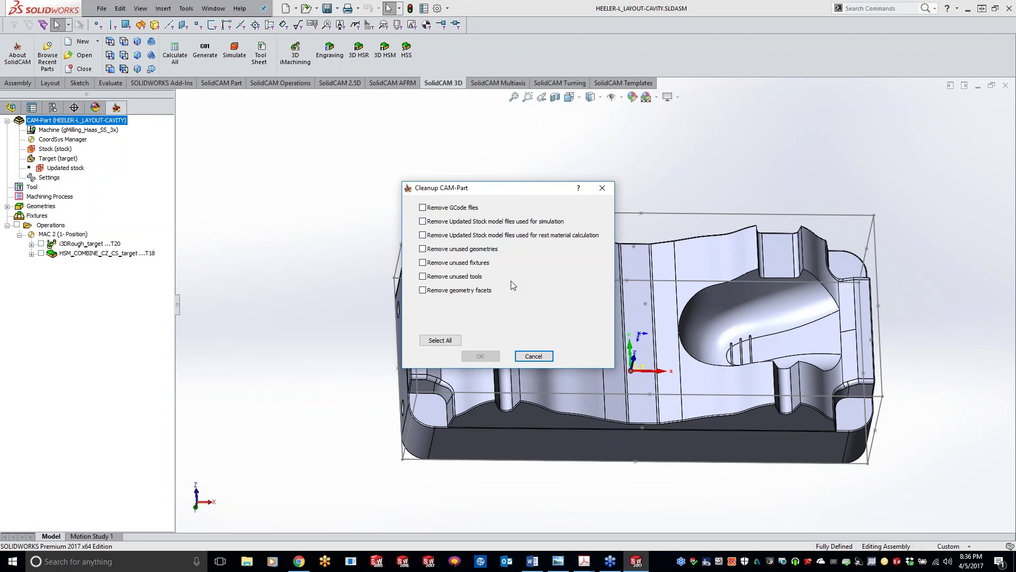
{"action": "left_click", "coordinate": [439, 340]}
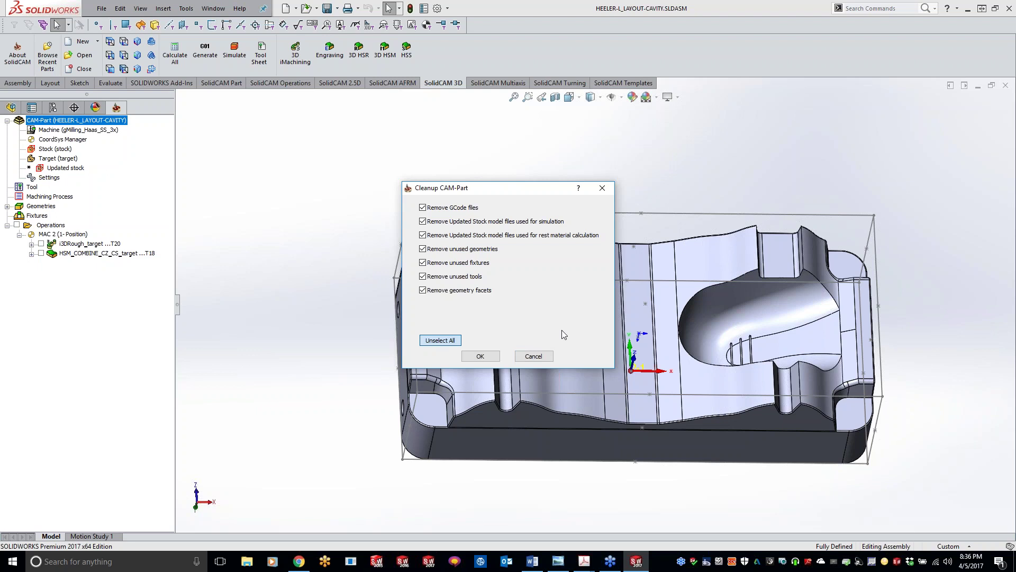
{"action": "left_click", "coordinate": [535, 356]}
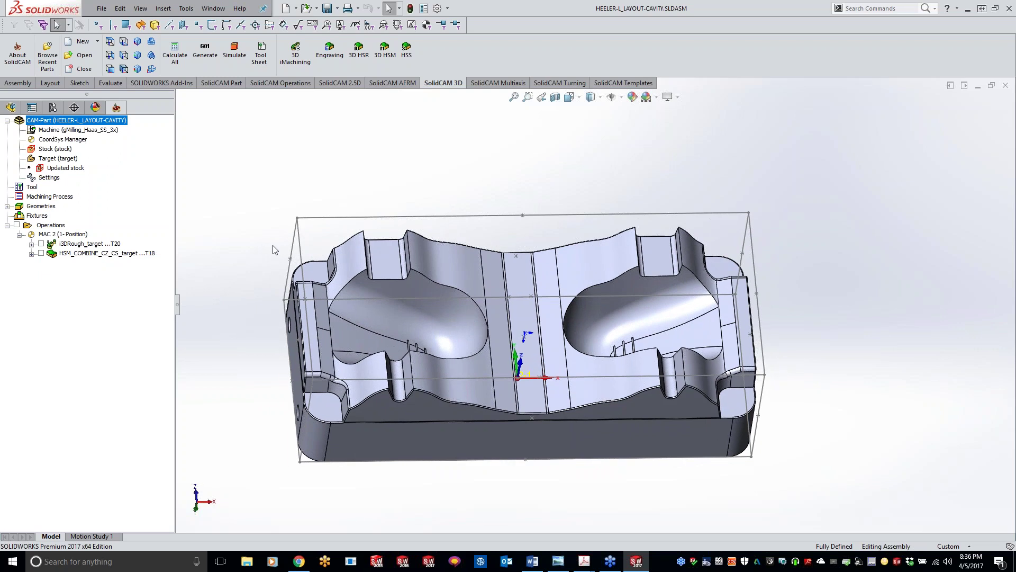
- Review the tool data of the combined Constant Z operation and close it
{"action": "left_click", "coordinate": [106, 253]}
{"action": "left_click", "coordinate": [227, 117]}
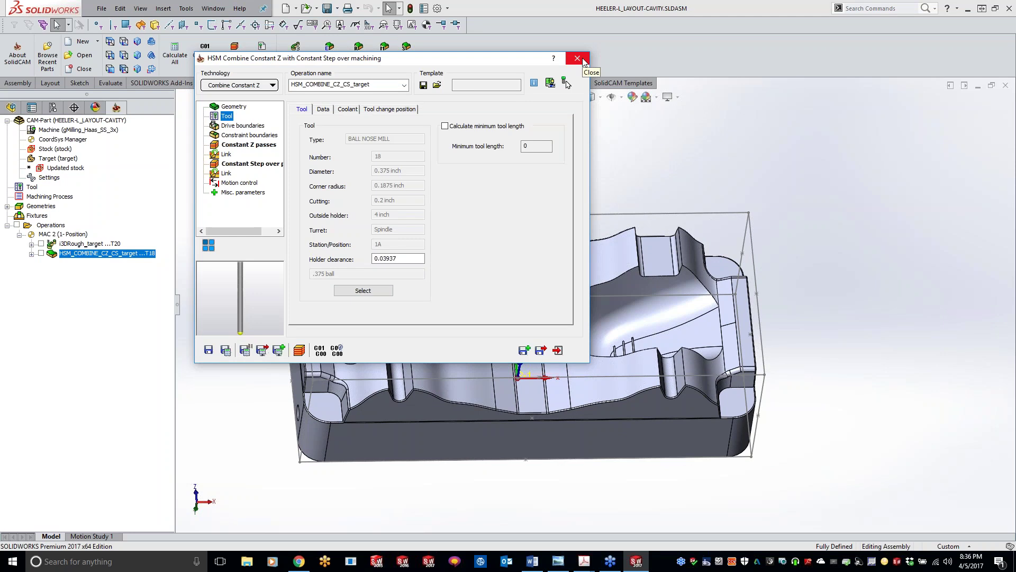
{"action": "left_click", "coordinate": [577, 58]}
- Add an HSM rest machining operation on the target geometry using tool 1, the 0.125 inch ball nose mill
{"action": "double_click", "coordinate": [106, 253]}
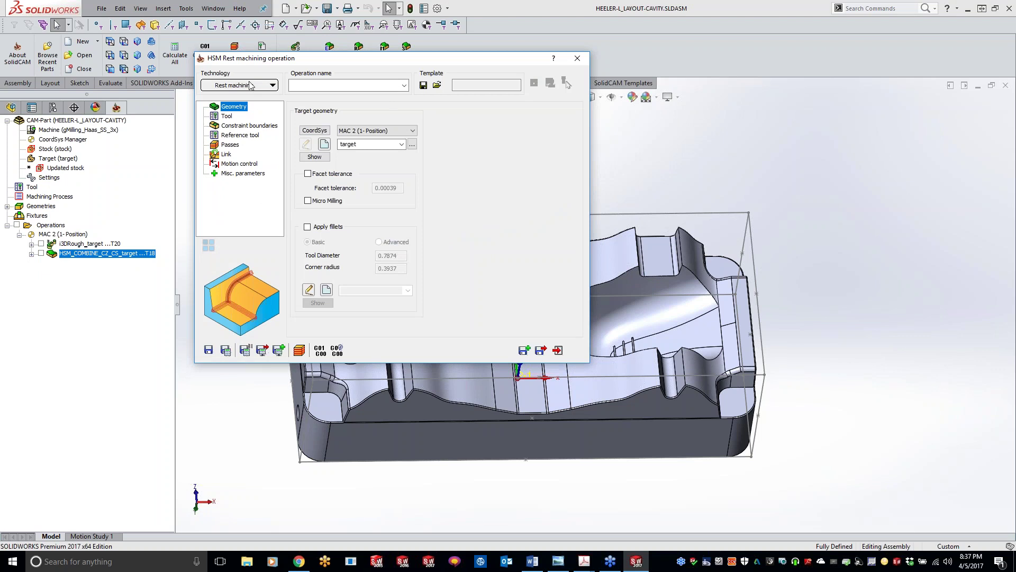
{"action": "left_click", "coordinate": [227, 116]}
{"action": "left_click", "coordinate": [365, 291]}
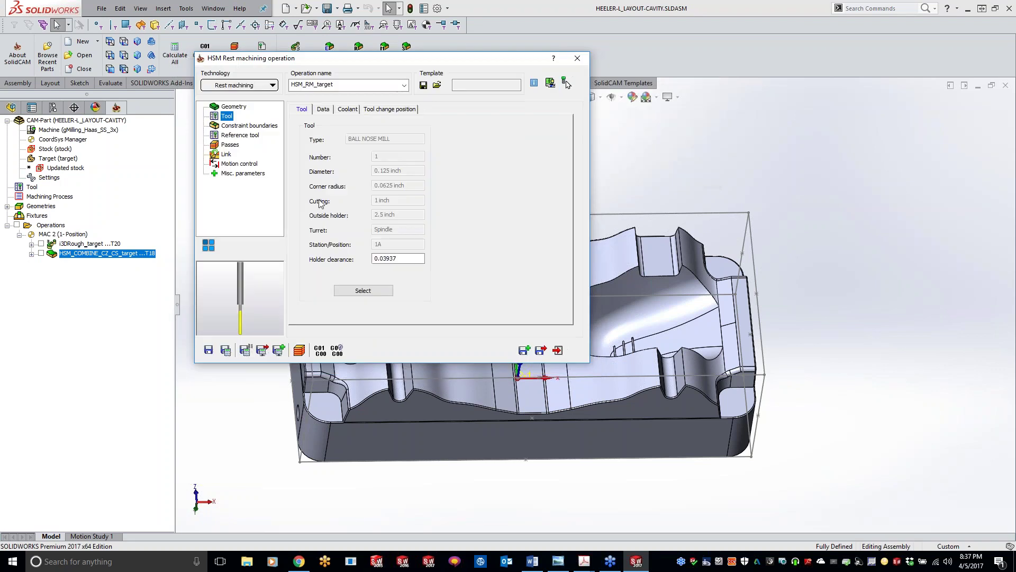
- Use contour1 as the centered constraint boundary for rest machining and set the reference tool diameter to 0.375
{"action": "left_click", "coordinate": [246, 126]}
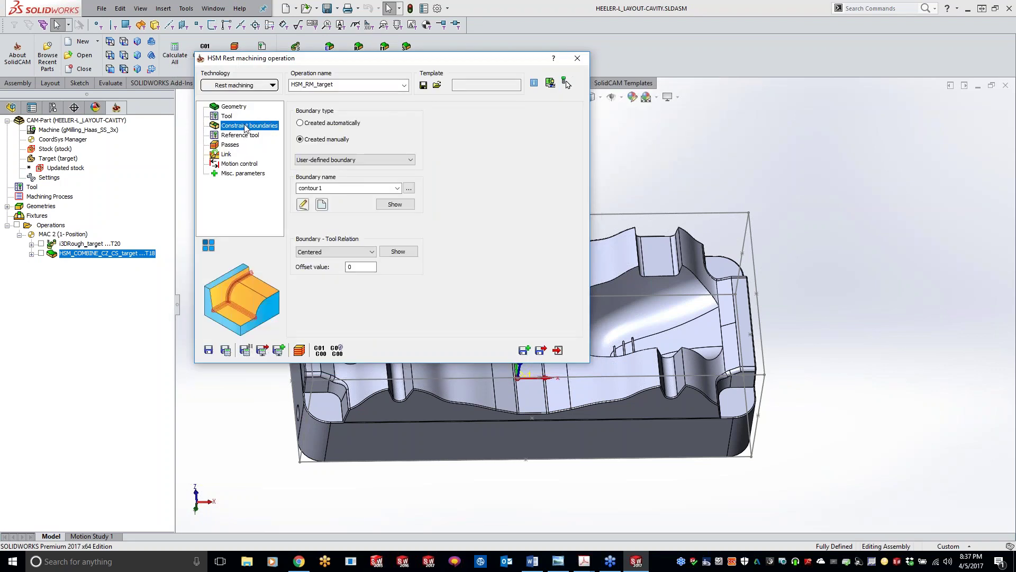
{"action": "left_click", "coordinate": [247, 136]}
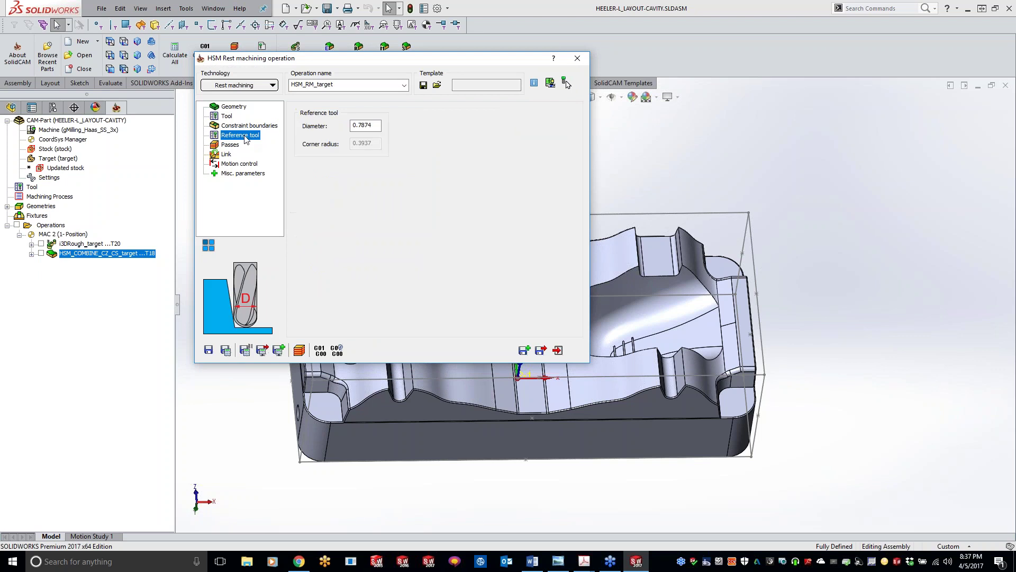
{"action": "double_click", "coordinate": [366, 125]}
{"action": "key", "text": "ctrl+a"}
{"action": "type", "text": ".375"}
- Set the rest machining step down and step over to 0.015, then save and calculate the operation
{"action": "left_click", "coordinate": [231, 144]}
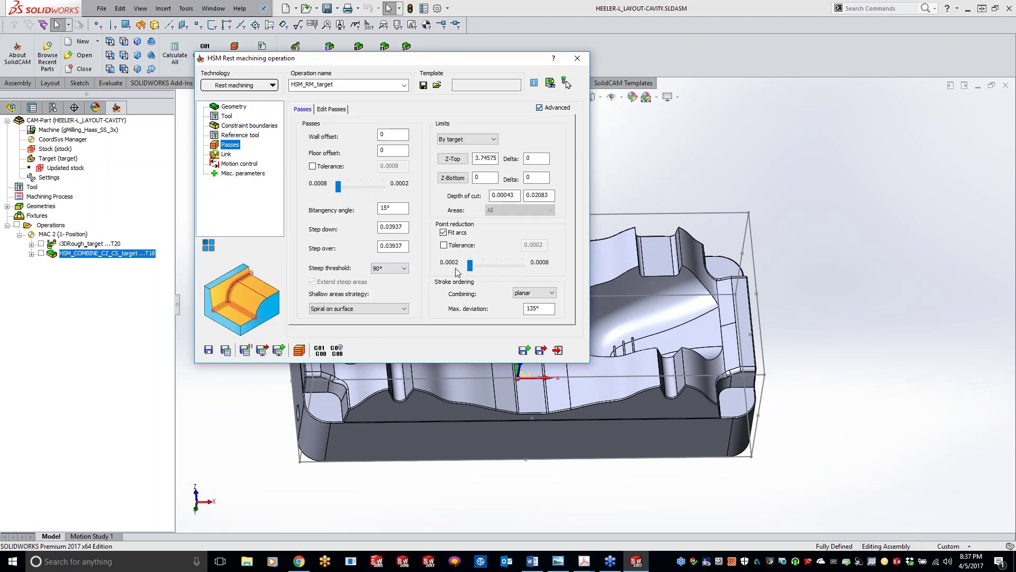
{"action": "left_click", "coordinate": [403, 228]}
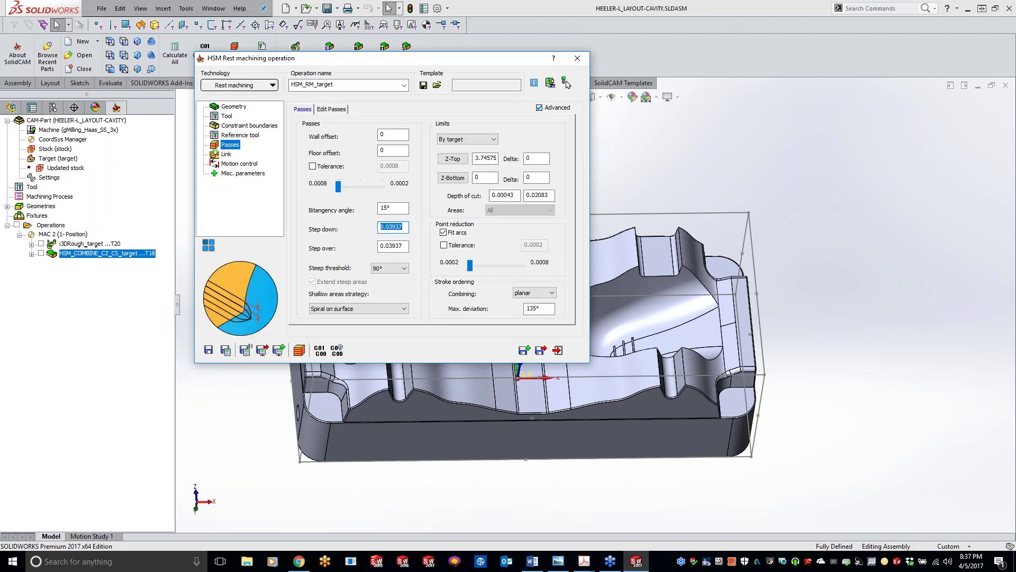
{"action": "type", "text": ".015"}
{"action": "key", "text": "Tab"}
{"action": "type", "text": "0.015"}
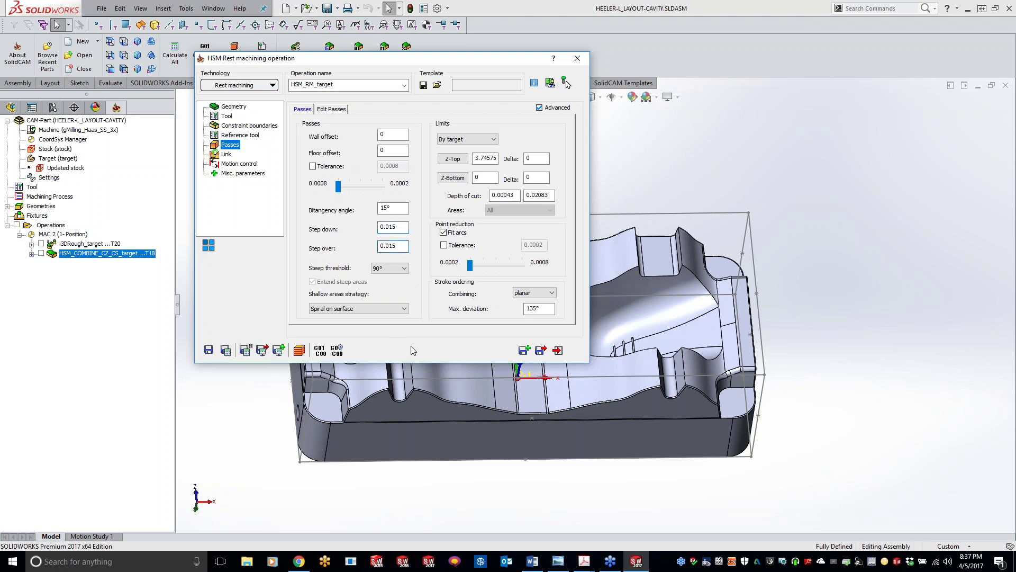
{"action": "left_click", "coordinate": [231, 351]}
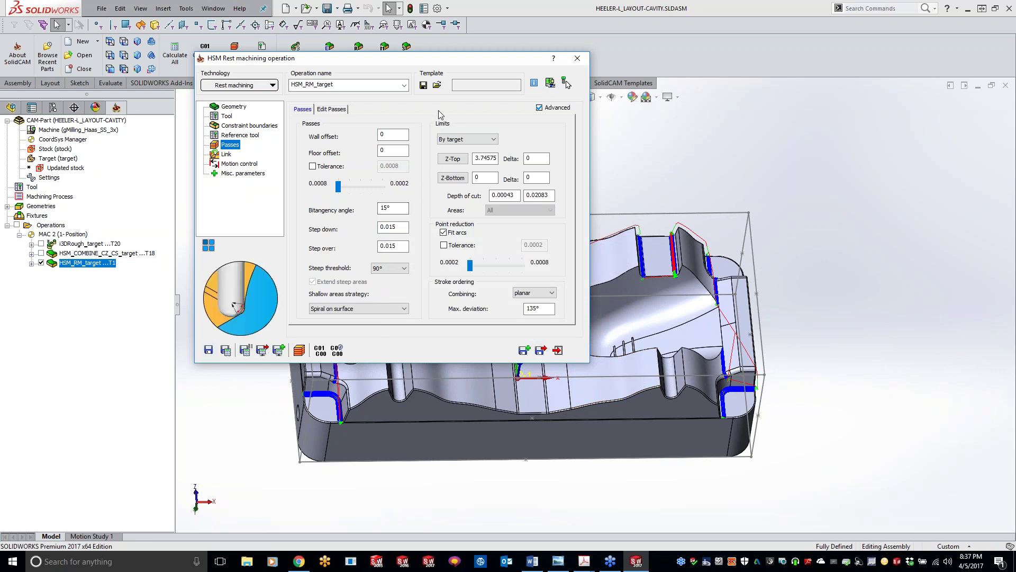
- Set the rest machining link for steep regions to bi-directional, then save and calculate the operation
{"action": "left_click", "coordinate": [227, 154]}
{"action": "left_click", "coordinate": [313, 243]}
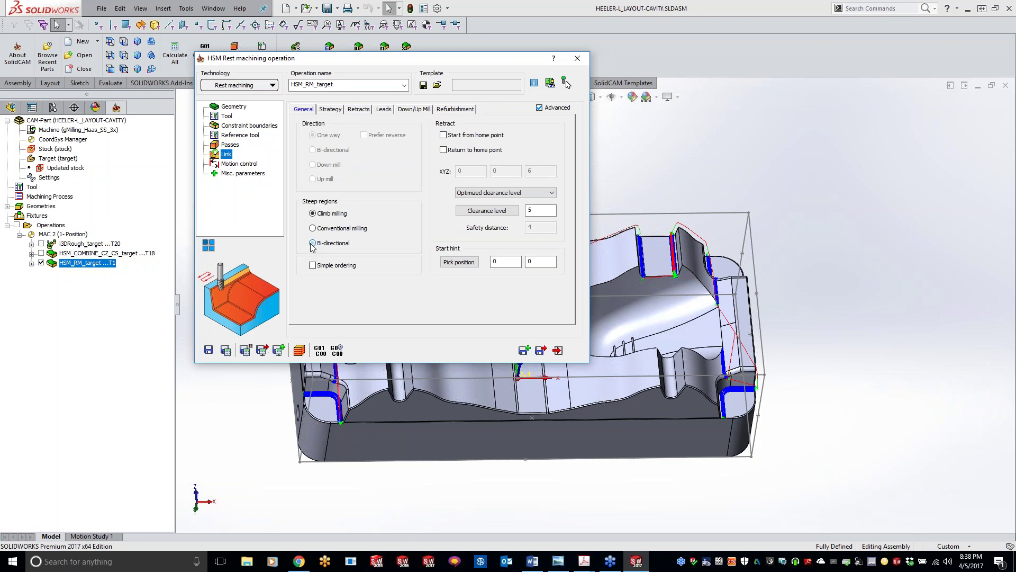
{"action": "left_click", "coordinate": [225, 350]}
- Simulate the rest machining operation in SolidVerify
{"action": "left_click", "coordinate": [299, 350]}
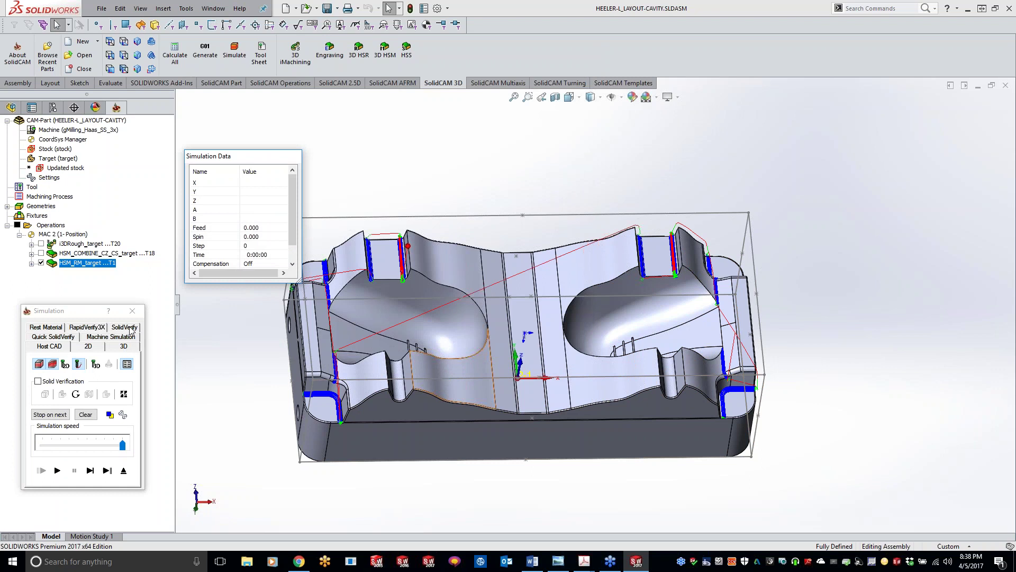
{"action": "left_click", "coordinate": [126, 327]}
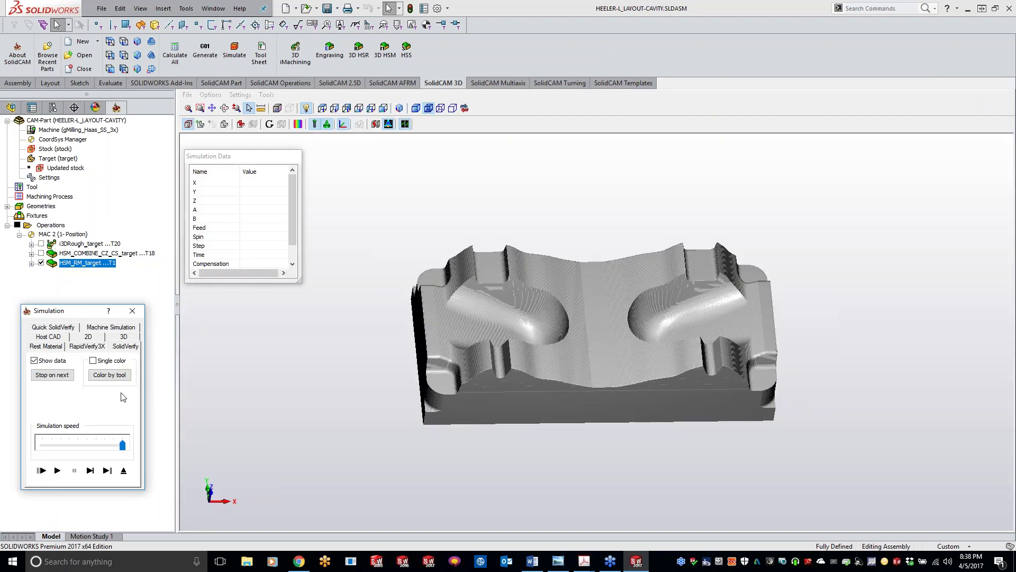
{"action": "left_click", "coordinate": [57, 470]}
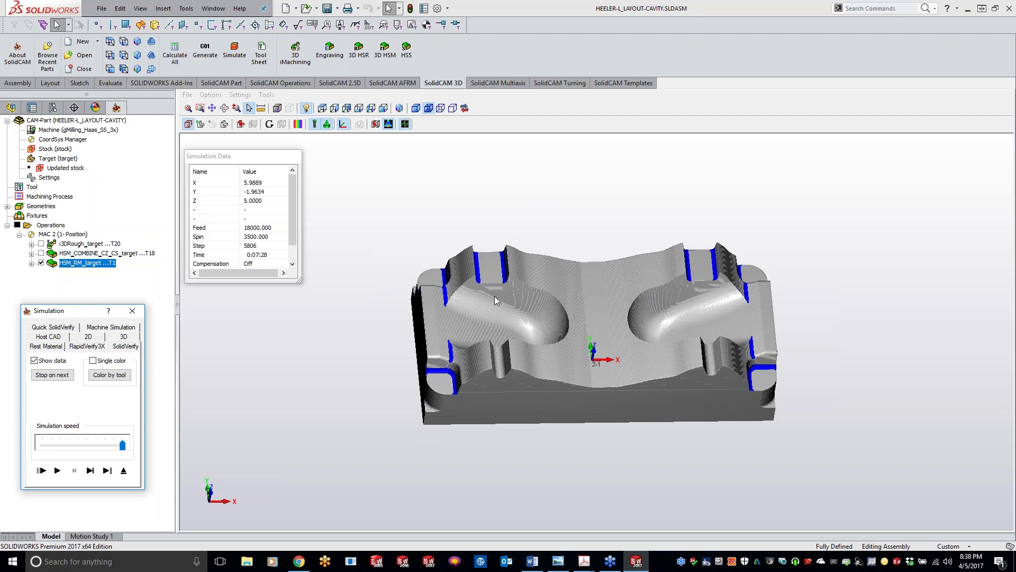
- Compare the machined stock with the target model and review the deviation limits in the compare options
{"action": "left_click", "coordinate": [298, 124]}
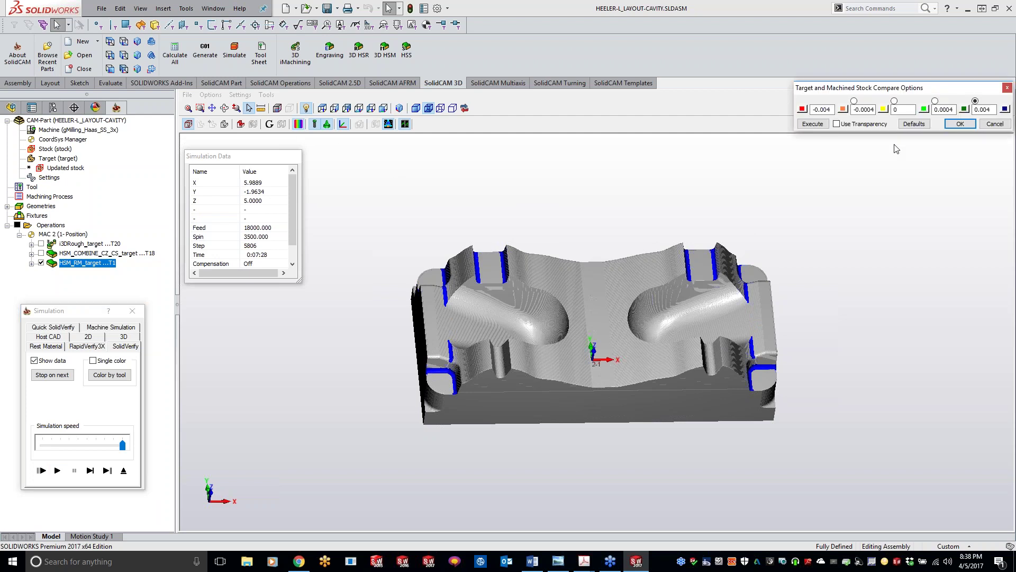
{"action": "left_click", "coordinate": [816, 126]}
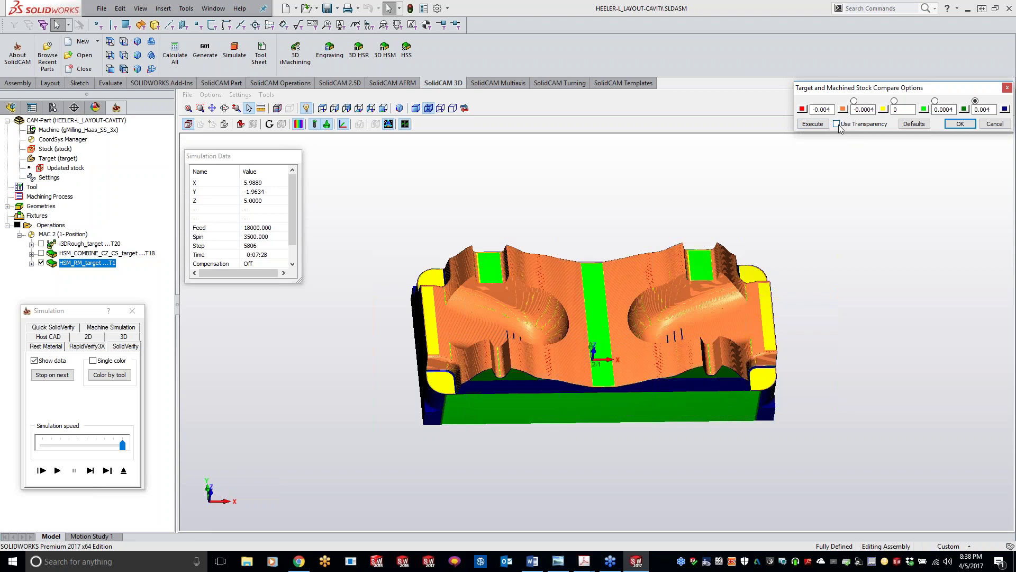
{"action": "left_click", "coordinate": [944, 110]}
{"action": "left_click_drag", "start_coordinate": [903, 91], "coordinate": [603, 105]}
{"action": "left_click", "coordinate": [567, 123]}
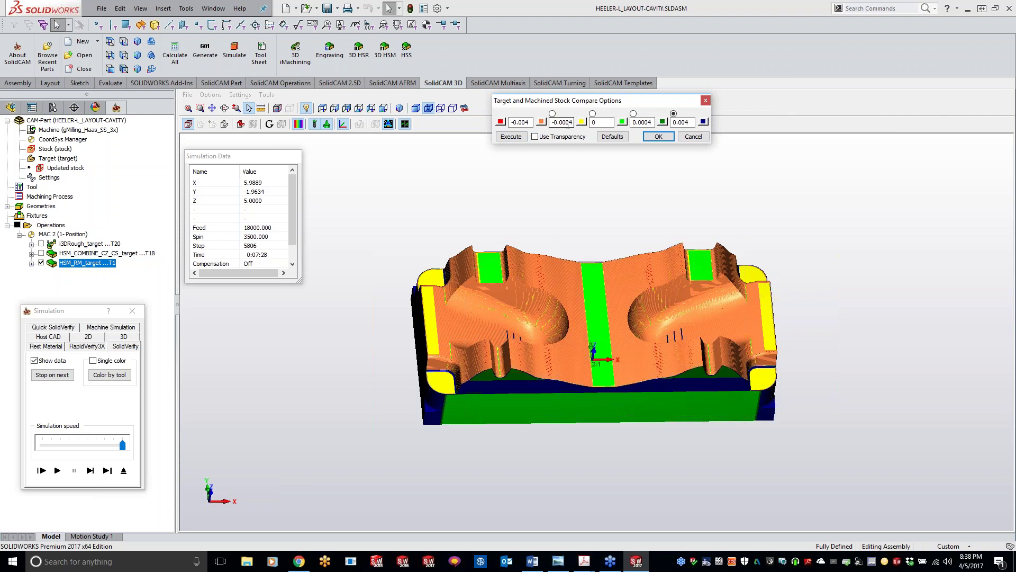
{"action": "left_click", "coordinate": [650, 121]}
- Check the tool facet tolerance in the simulation's accuracy settings and close them without changes
{"action": "left_click", "coordinate": [233, 97]}
{"action": "left_click", "coordinate": [257, 130]}
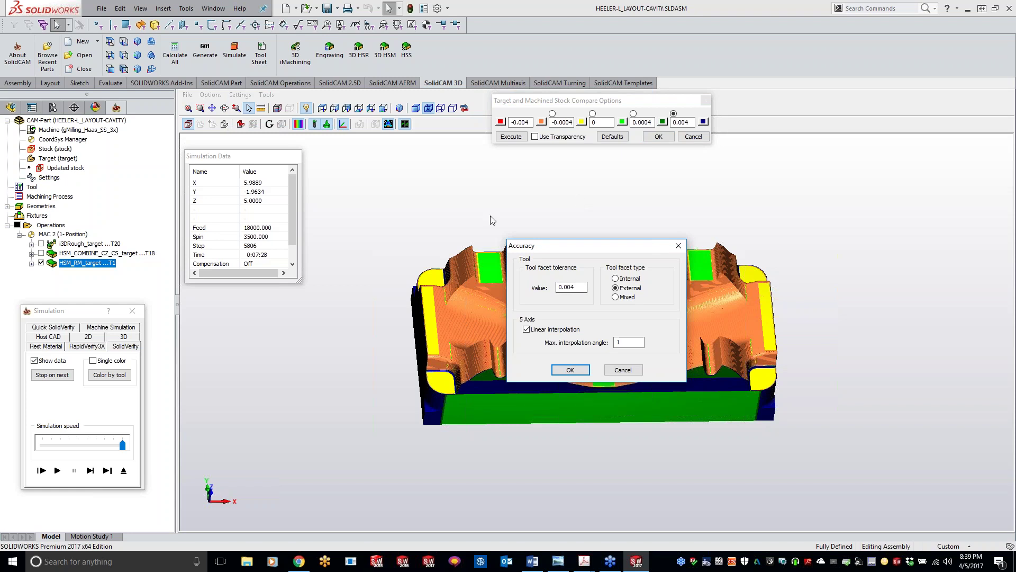
{"action": "left_click", "coordinate": [678, 245]}
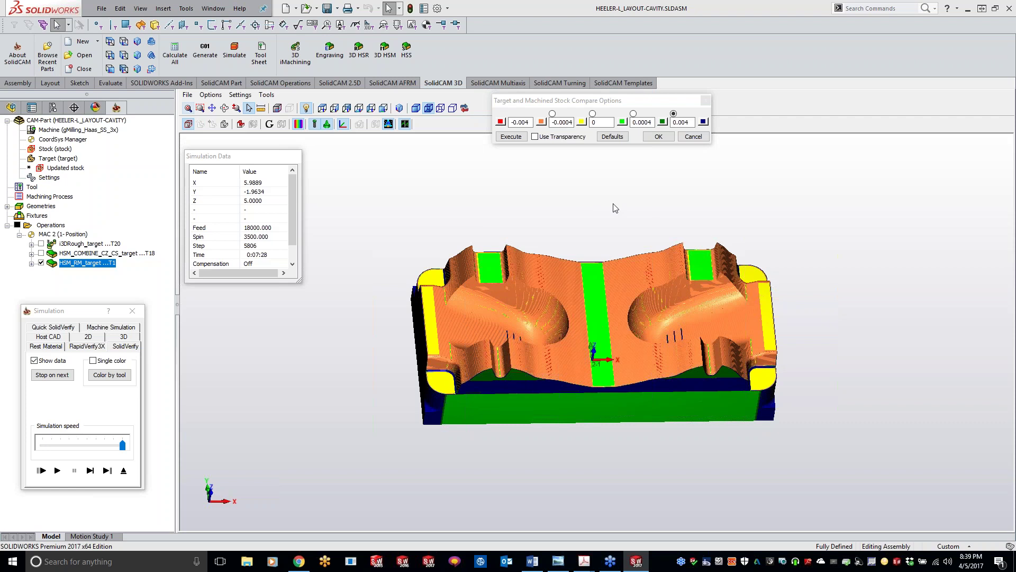
- Rerun the target and machined stock comparison to examine the rest-machined corner at one end of the cavity
{"action": "mouse_move", "coordinate": [613, 208]}
{"action": "middle_mouse_down"}
{"action": "mouse_move", "coordinate": [615, 229]}
{"action": "mouse_move", "coordinate": [583, 220]}
{"action": "mouse_move", "coordinate": [709, 429]}
{"action": "middle_mouse_up"}
{"action": "scroll", "coordinate": [710, 429], "scroll_direction": "up", "scroll_amount": 10}
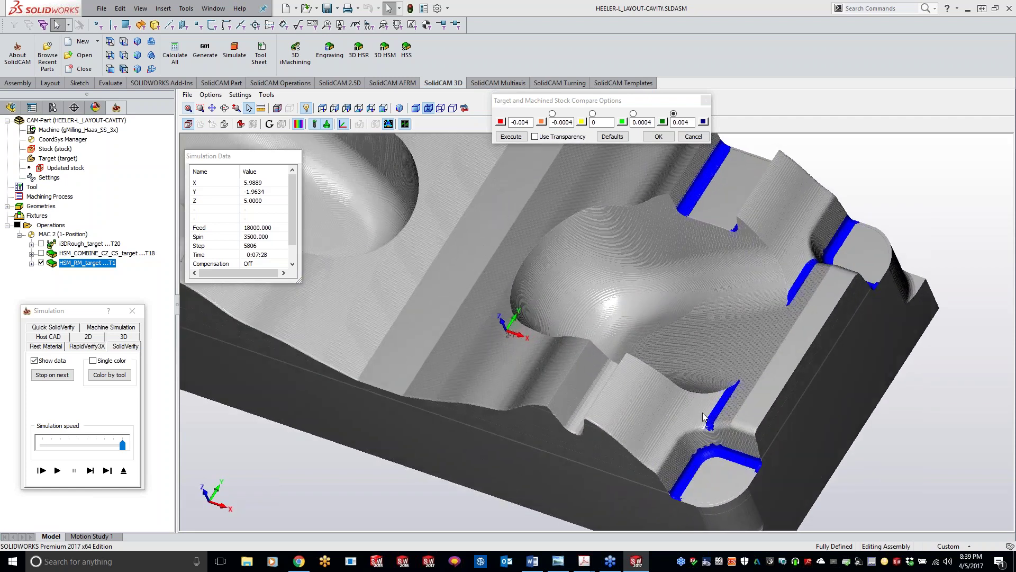
{"action": "left_click", "coordinate": [510, 136]}
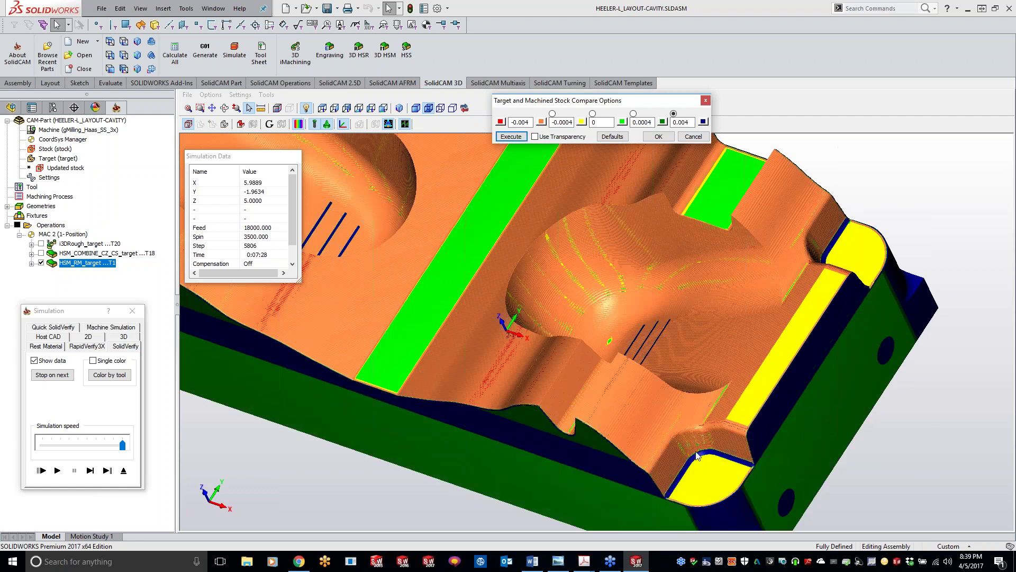
- Exit the simulation and close the HSM rest machining operation
{"action": "left_click", "coordinate": [123, 310]}
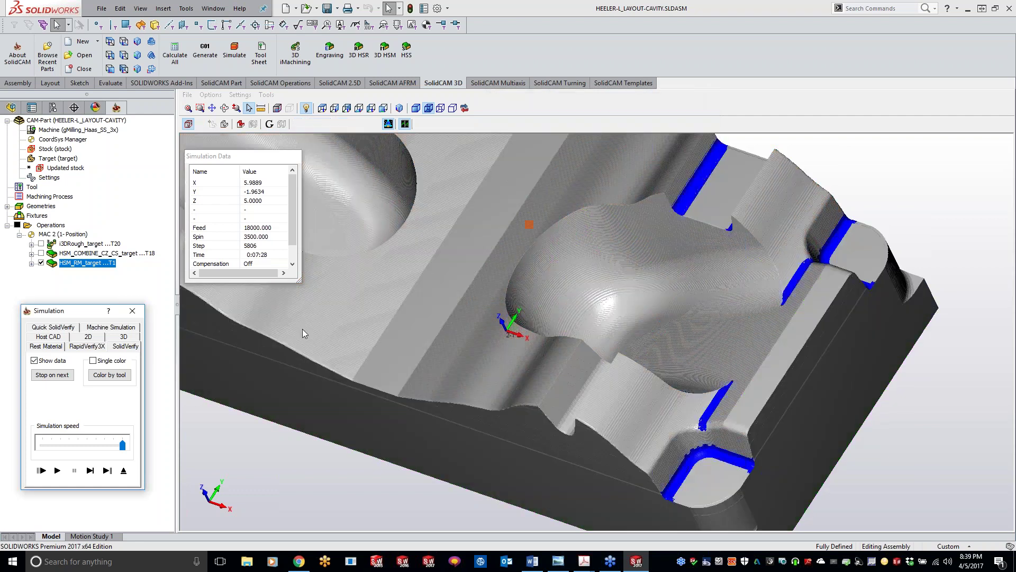
{"action": "left_click", "coordinate": [124, 471]}
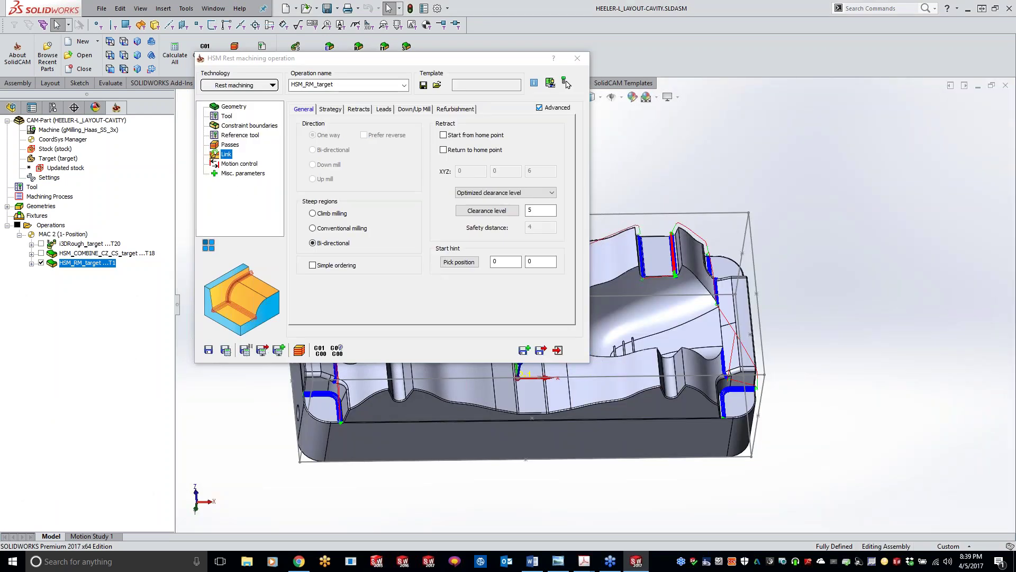
{"action": "scroll", "coordinate": [744, 467], "scroll_direction": "down", "scroll_amount": 3}
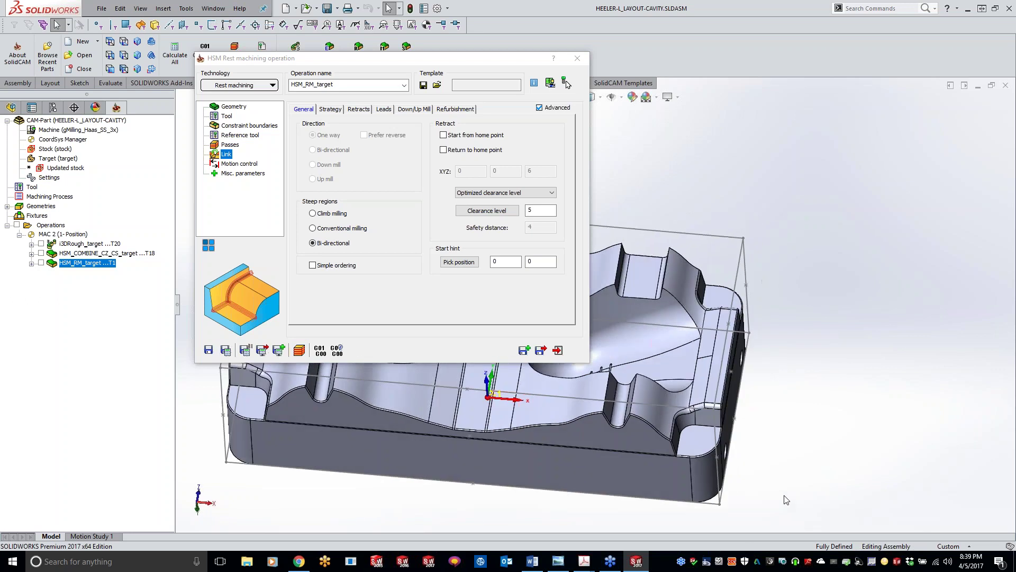
{"action": "scroll", "coordinate": [744, 467], "scroll_direction": "up", "scroll_amount": 3}
{"action": "middle_click_drag", "start_coordinate": [744, 467], "coordinate": [710, 465]}
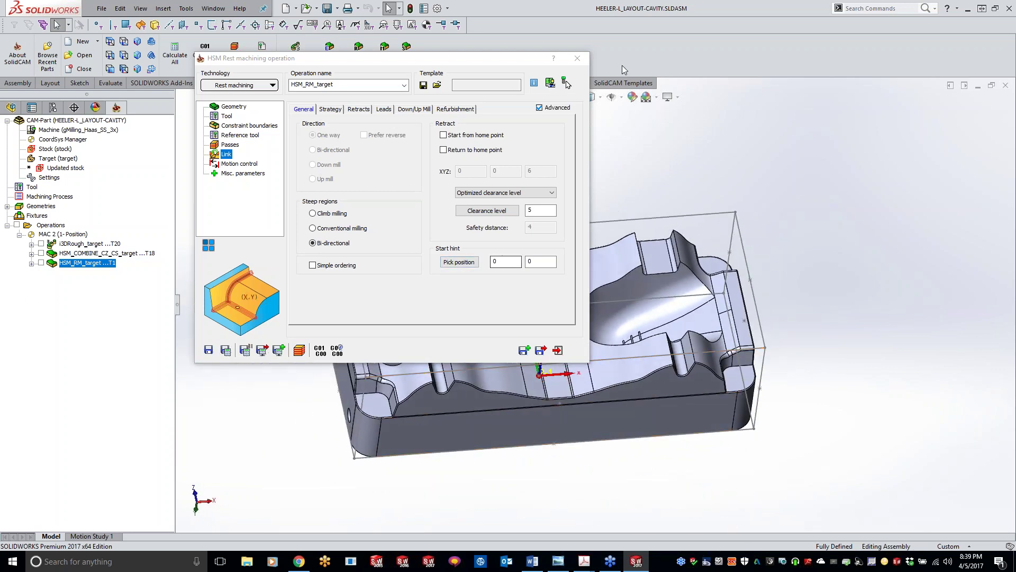
{"action": "left_click", "coordinate": [577, 58]}
- Add a profile milling operation after the rest machining and assign the existing contour geometry to it
{"action": "right_click", "coordinate": [84, 263]}
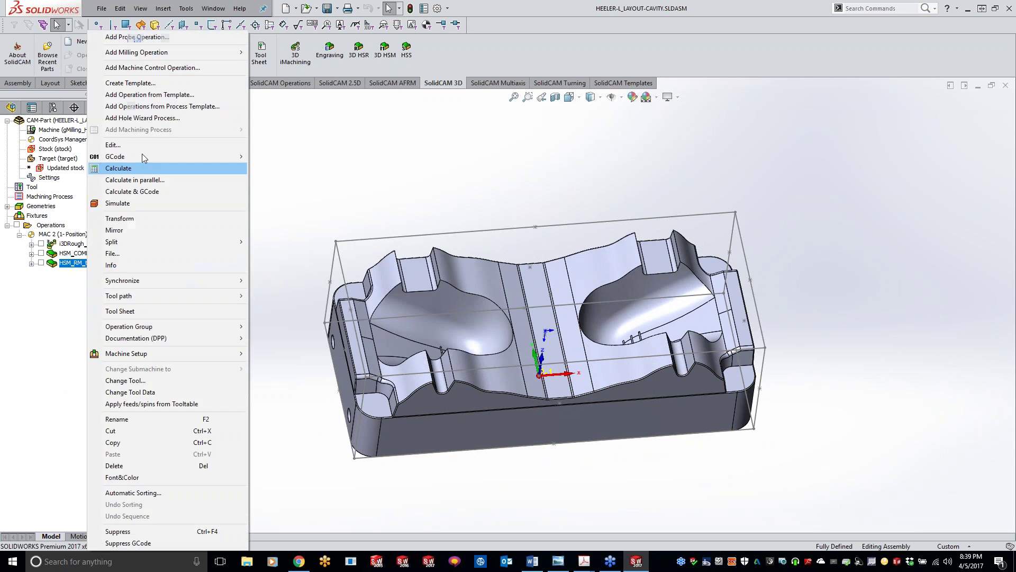
{"action": "mouse_move", "coordinate": [159, 52]}
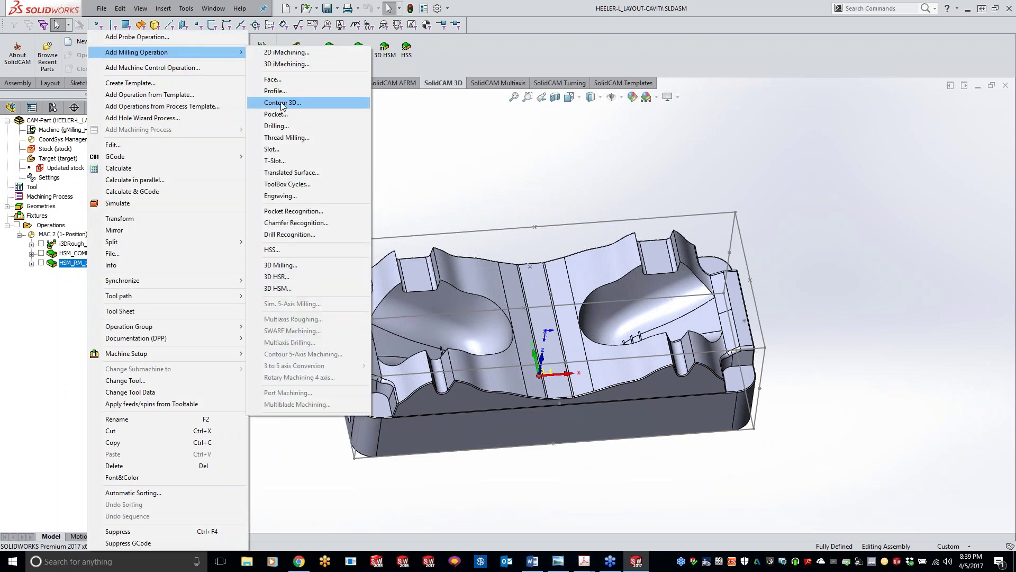
{"action": "left_click", "coordinate": [350, 125]}
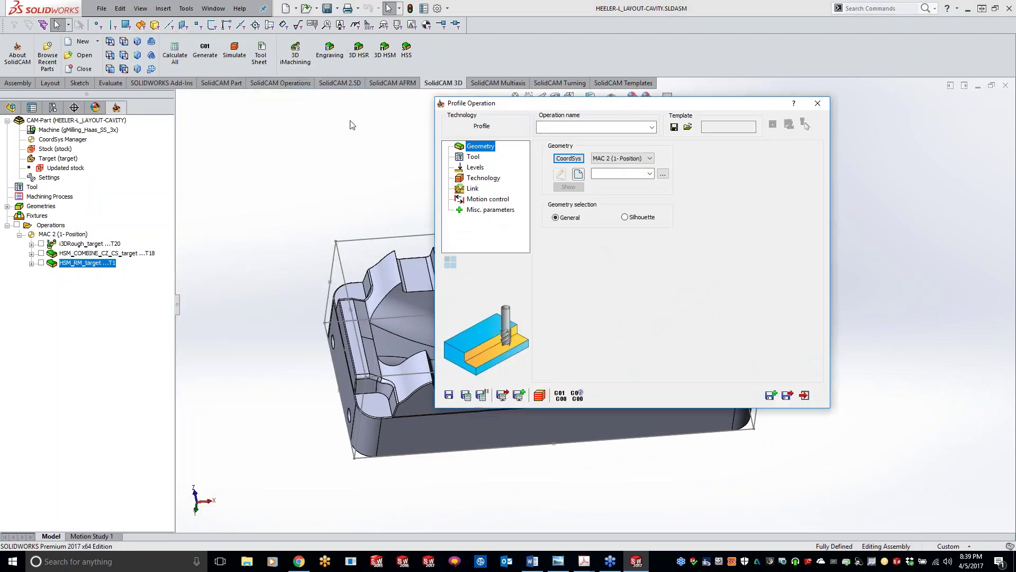
{"action": "left_click", "coordinate": [477, 158]}
{"action": "left_click", "coordinate": [480, 147]}
{"action": "left_click", "coordinate": [663, 175]}
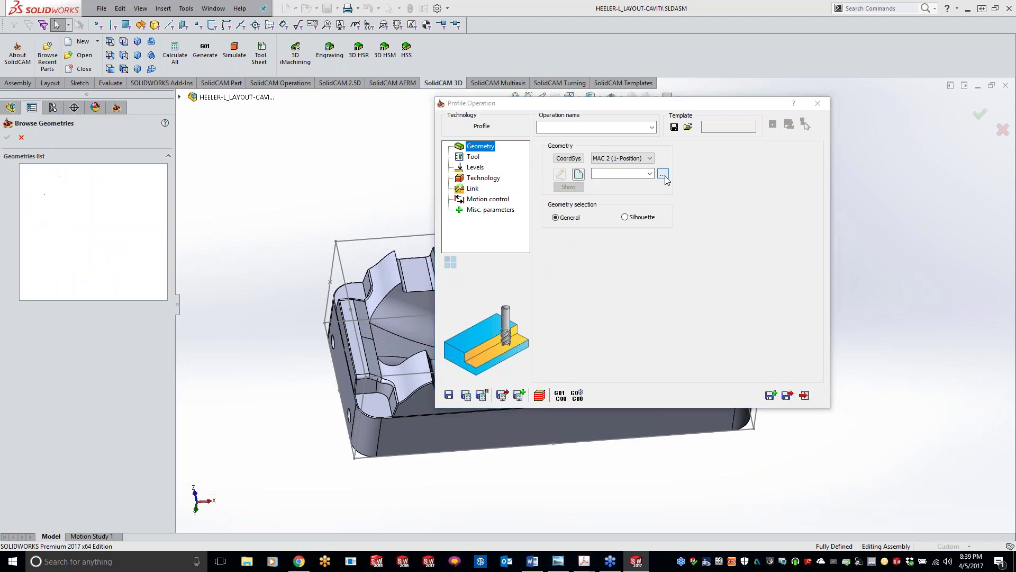
{"action": "left_click", "coordinate": [46, 185]}
{"action": "left_click", "coordinate": [45, 178]}
{"action": "left_click", "coordinate": [44, 170]}
{"action": "left_click", "coordinate": [7, 137]}
- Assign tool 2, the 0.75 inch taper mill with a 10° taper angle, to the profile operation
{"action": "left_click", "coordinate": [474, 158]}
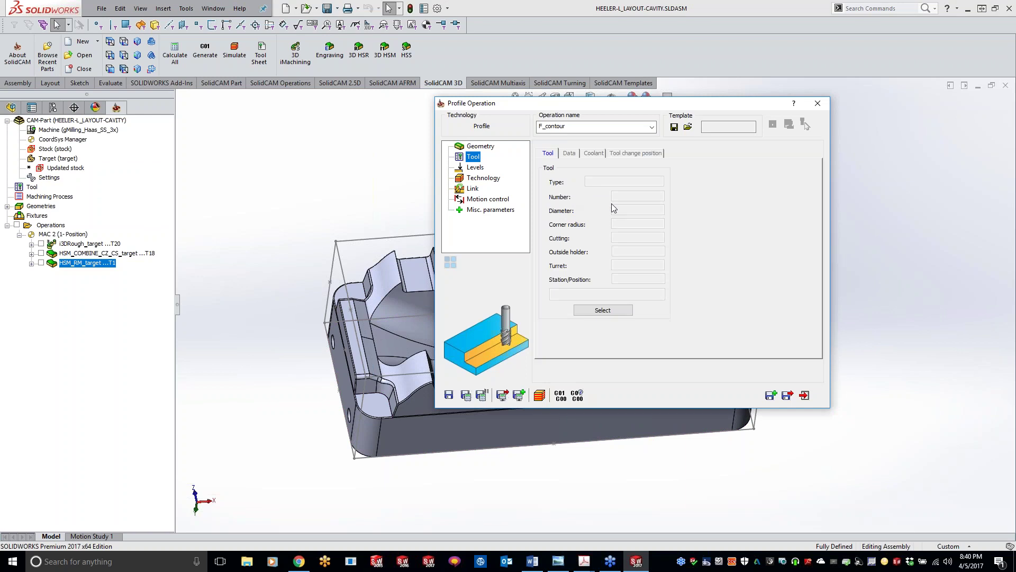
{"action": "left_click", "coordinate": [595, 313]}
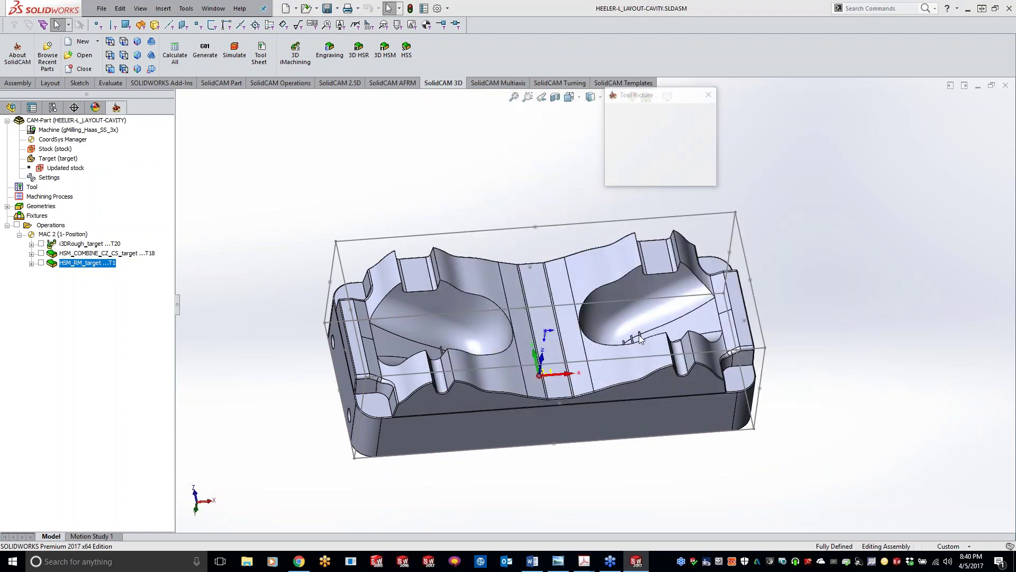
{"action": "left_click", "coordinate": [209, 132]}
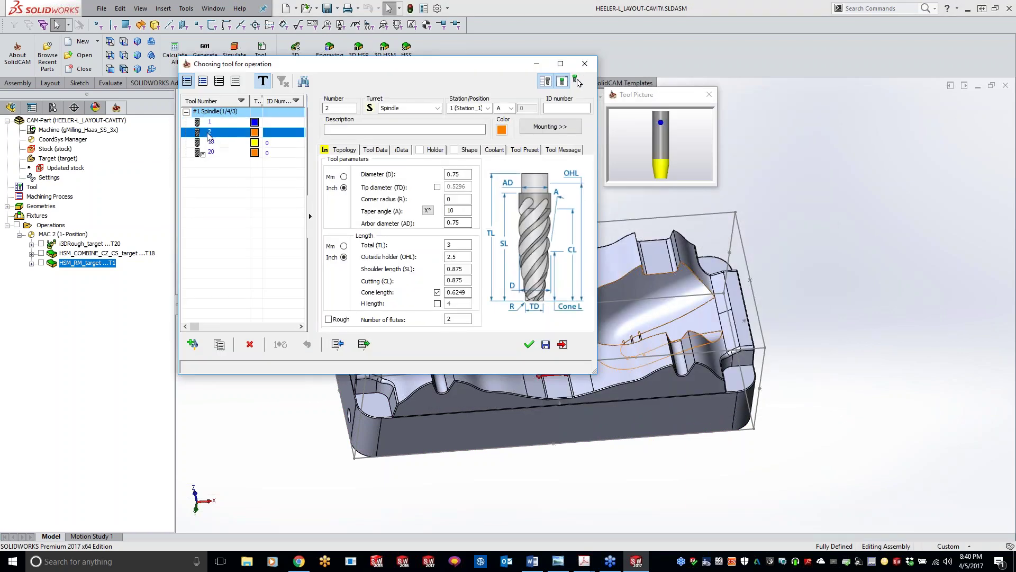
{"action": "left_click", "coordinate": [529, 345]}
- Set the profile depth from the flat corner ledge face, then save and calculate the operation
{"action": "left_click", "coordinate": [471, 169]}
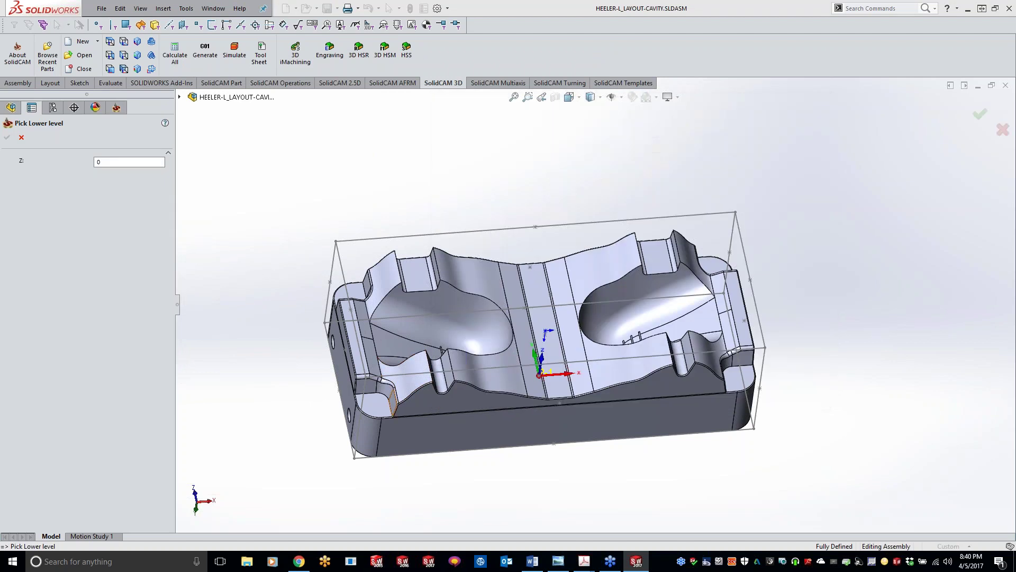
{"action": "left_click", "coordinate": [378, 401]}
{"action": "left_click", "coordinate": [10, 142]}
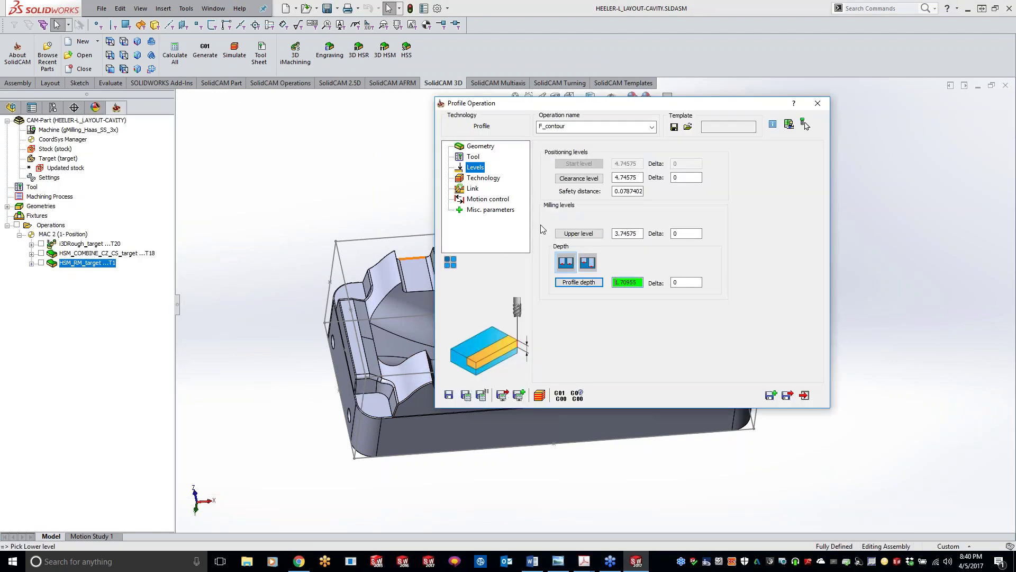
{"action": "left_click", "coordinate": [482, 179]}
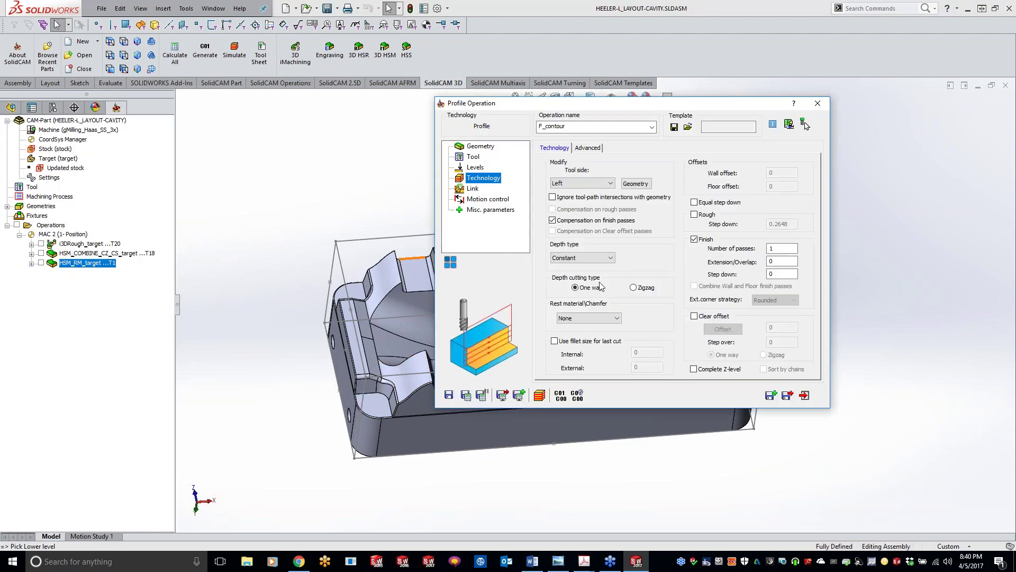
{"action": "left_click", "coordinate": [466, 395]}
- Simulate the profile operation in SolidVerify, examine the machined corner walls, and close the operation
{"action": "left_click", "coordinate": [540, 395]}
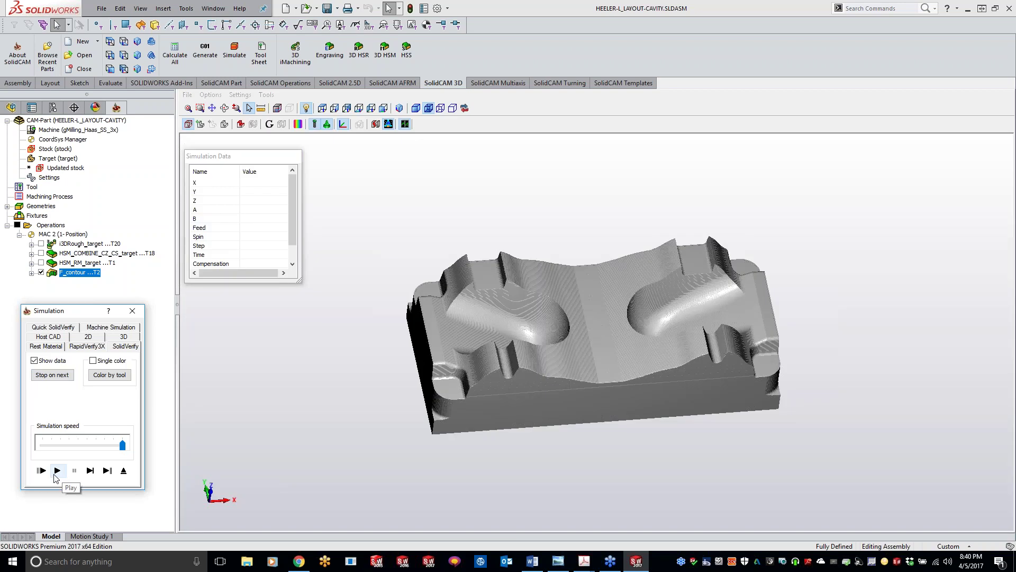
{"action": "left_click", "coordinate": [57, 471]}
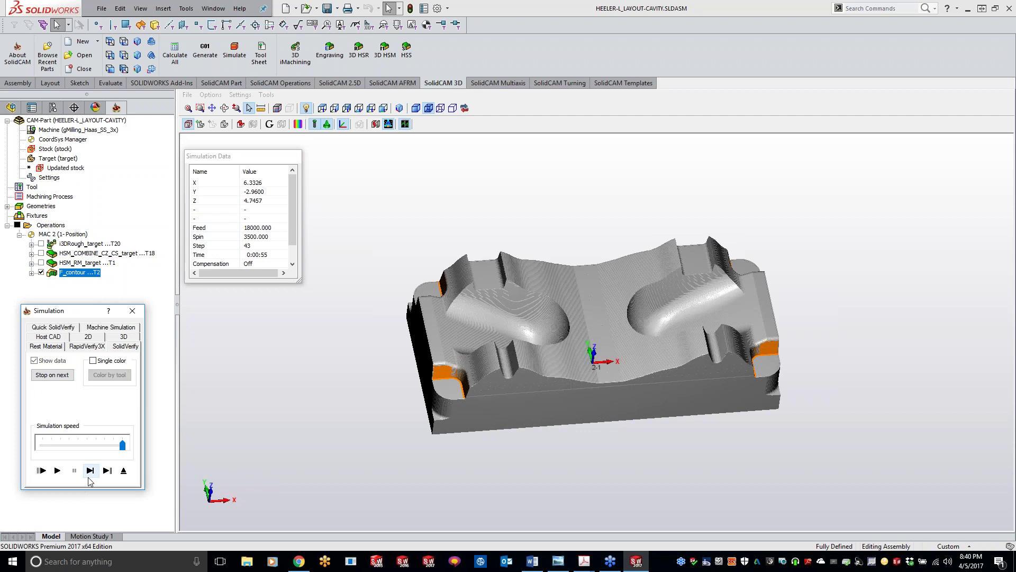
{"action": "middle_click_drag", "start_coordinate": [726, 464], "coordinate": [643, 392]}
{"action": "scroll", "coordinate": [639, 389], "scroll_direction": "up", "scroll_amount": 5}
{"action": "middle_click_drag", "start_coordinate": [596, 301], "coordinate": [329, 204]}
{"action": "scroll", "coordinate": [329, 205], "scroll_direction": "down", "scroll_amount": 3}
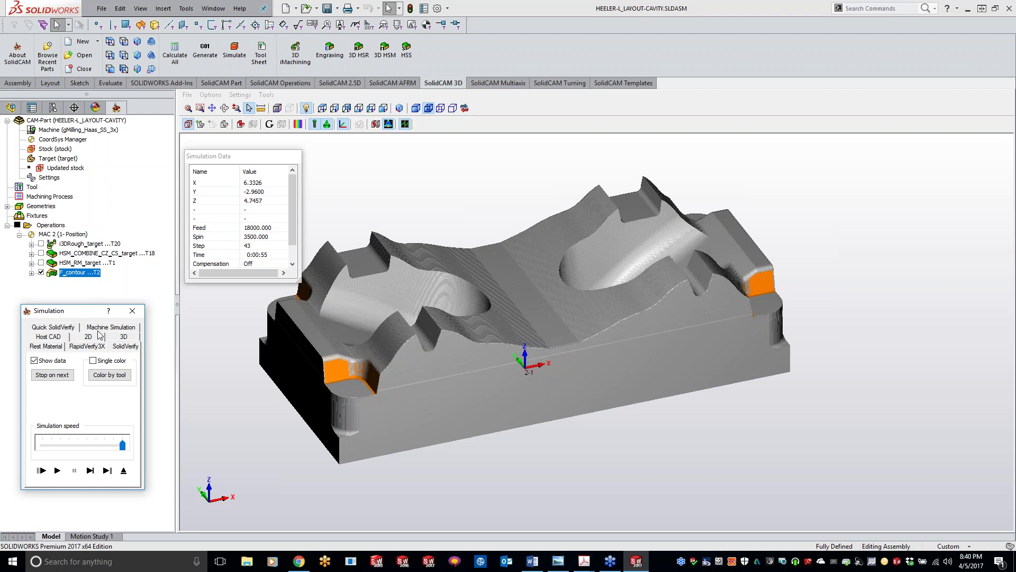
{"action": "double_click", "coordinate": [77, 273]}
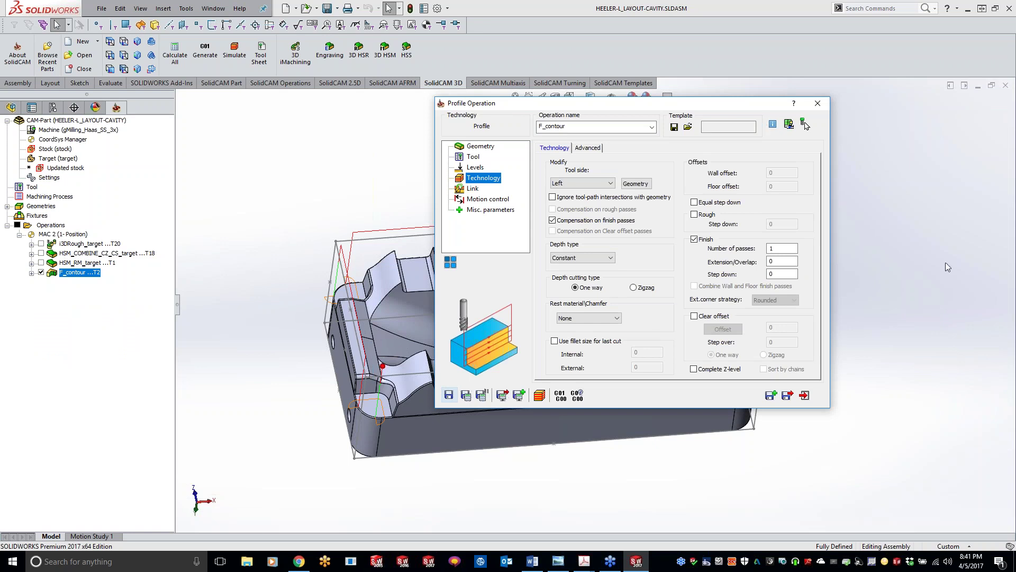
{"action": "left_click", "coordinate": [817, 103]}
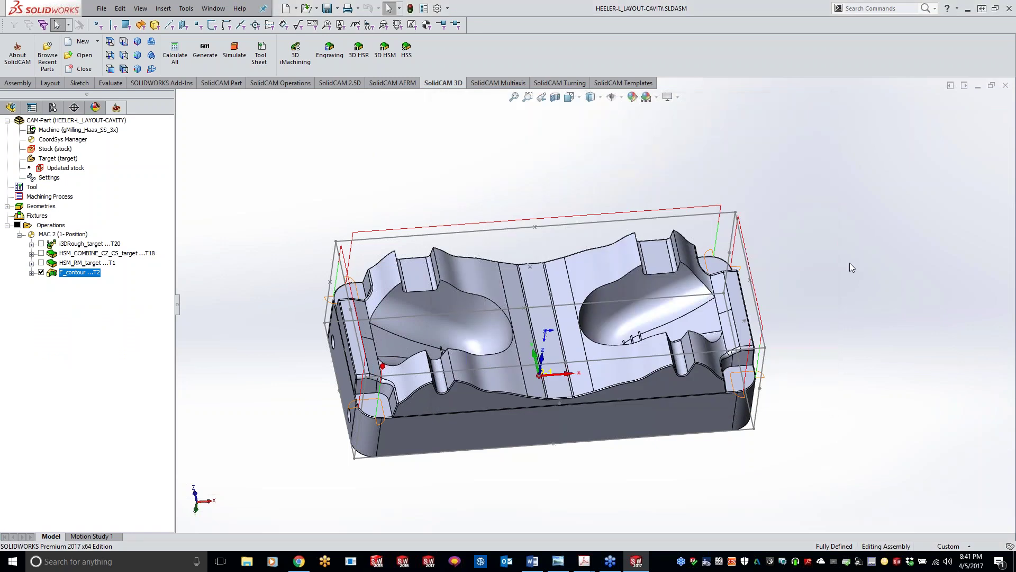
- Check the lengths of a long and a short upper edge of the stock box
{"action": "middle_click_drag", "start_coordinate": [897, 397], "coordinate": [807, 394]}
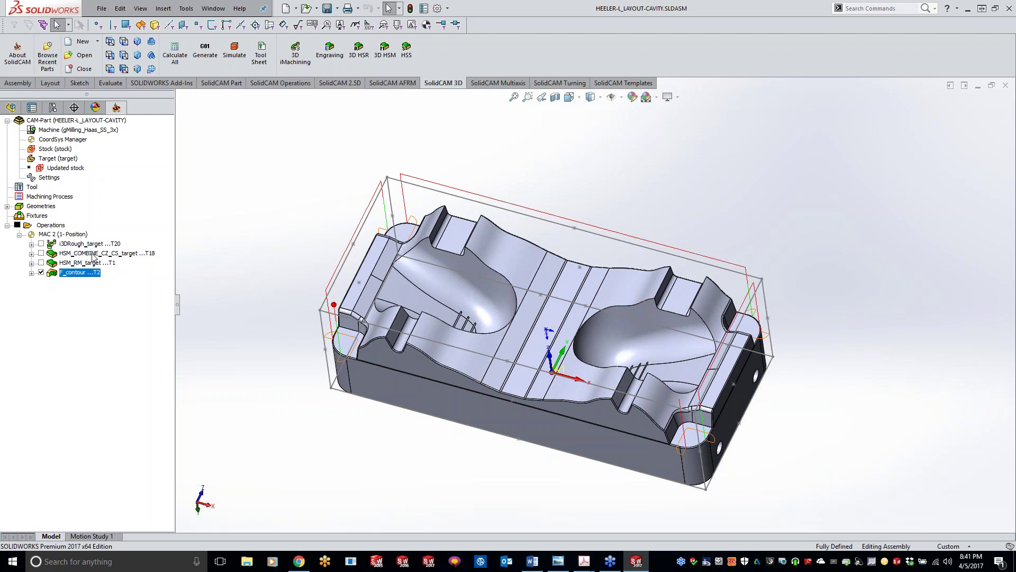
{"action": "left_click", "coordinate": [458, 196]}
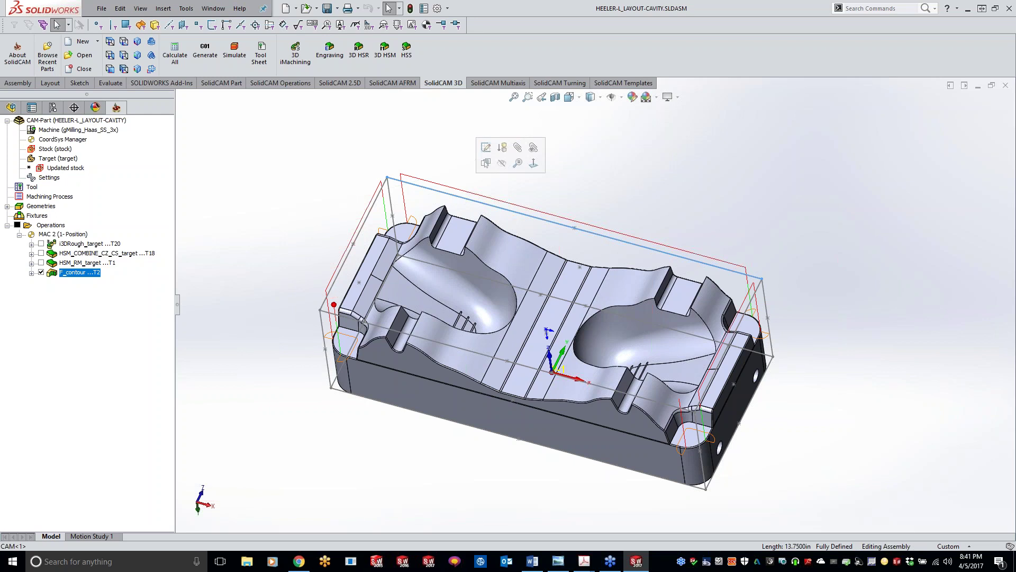
{"action": "left_click", "coordinate": [369, 214]}
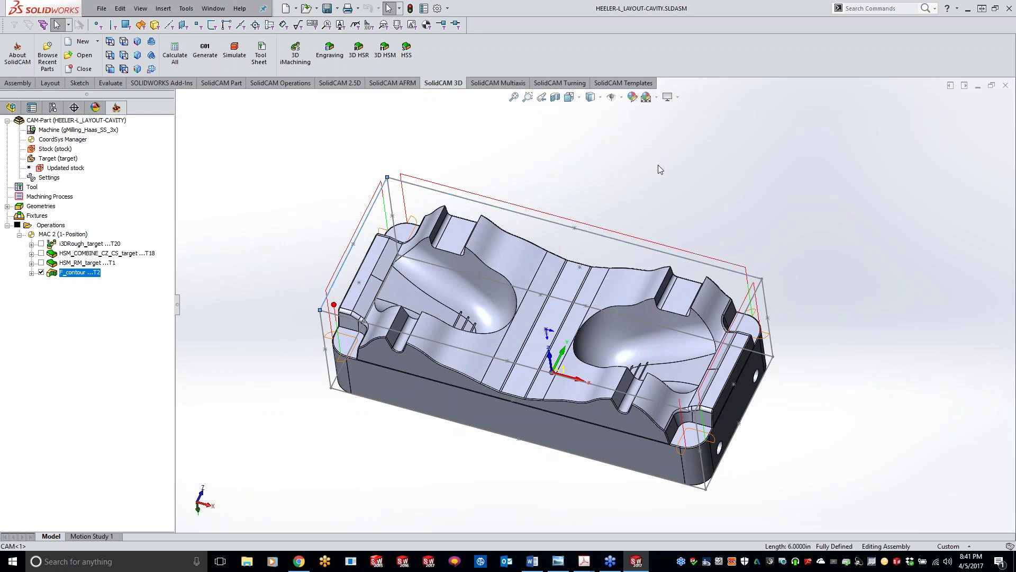
{"action": "left_click", "coordinate": [664, 169]}
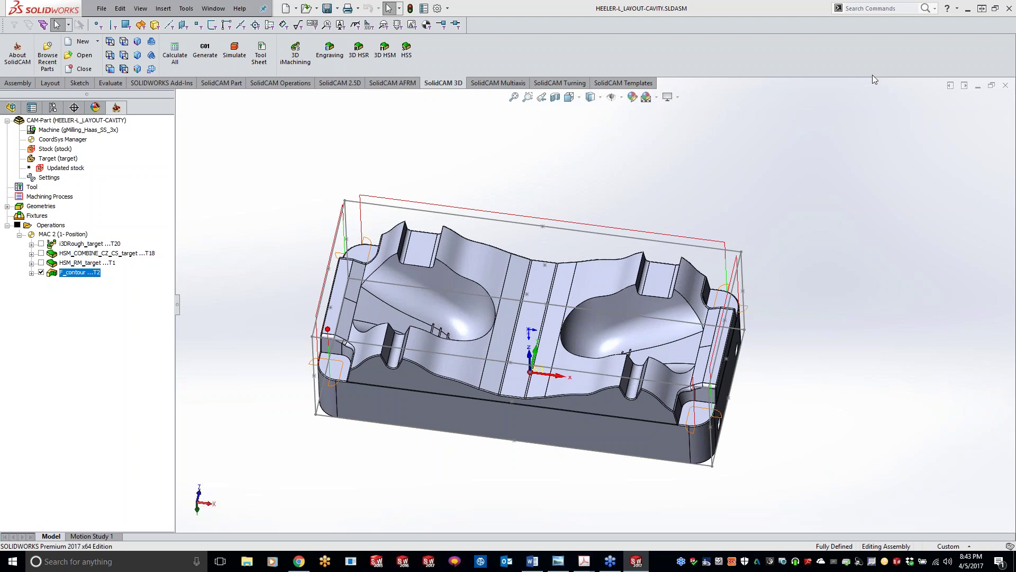
{"action": "key", "text": "Left"}
{"action": "key", "text": "Left"}
{"action": "key", "text": "Left"}
{"action": "key", "text": "Left"}
{"action": "key", "text": "Left"}
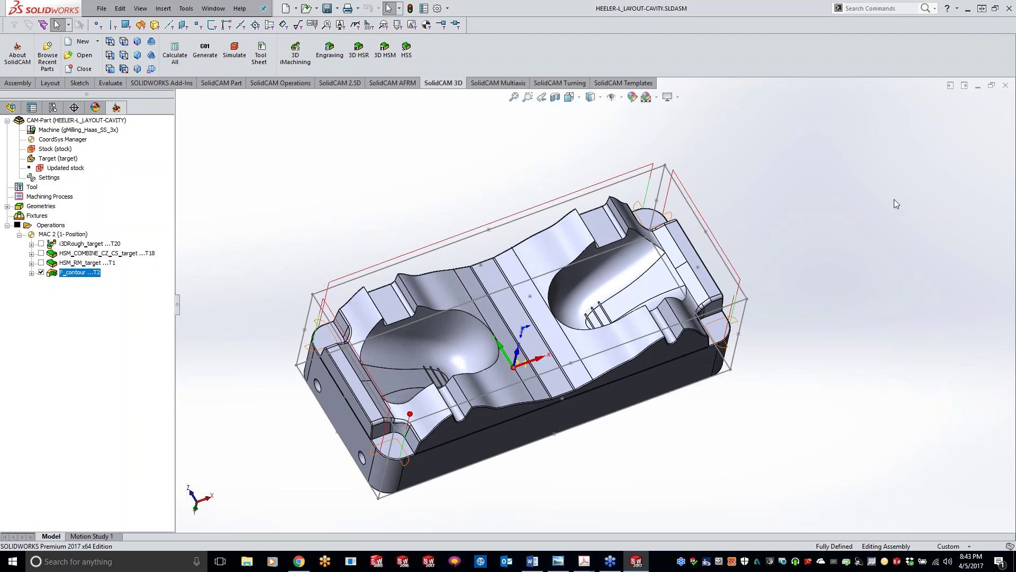
- Examine the cavity block and the profile toolpath around its corner walls from several angles
{"action": "key", "text": "Left"}
{"action": "key", "text": "Left"}
{"action": "key", "text": "Left"}
{"action": "key", "text": "Left"}
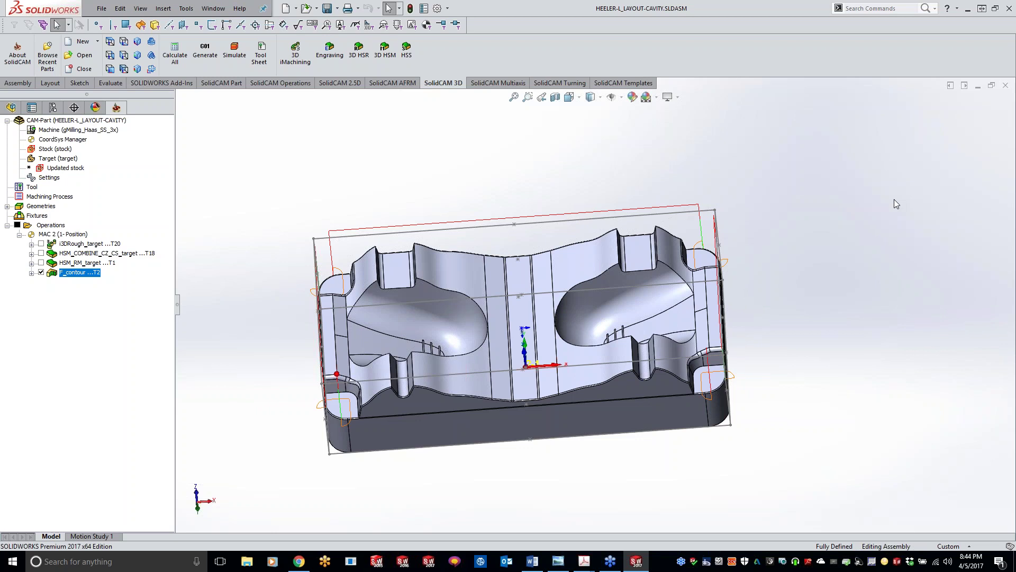
{"action": "key", "text": "Down"}
{"action": "key", "text": "Down"}
{"action": "key", "text": "Down"}
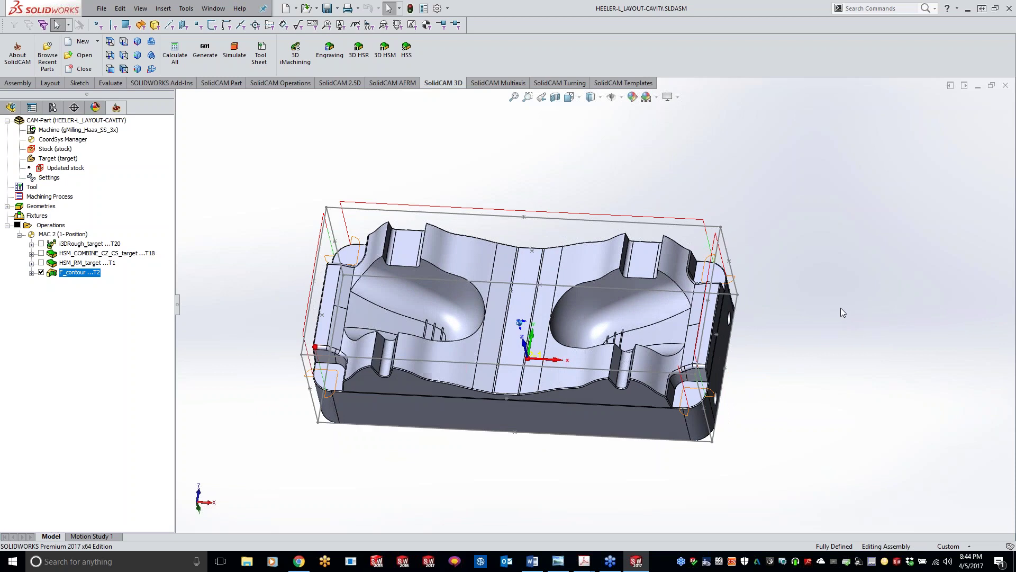
{"action": "key", "text": "Up"}
{"action": "key", "text": "Down"}
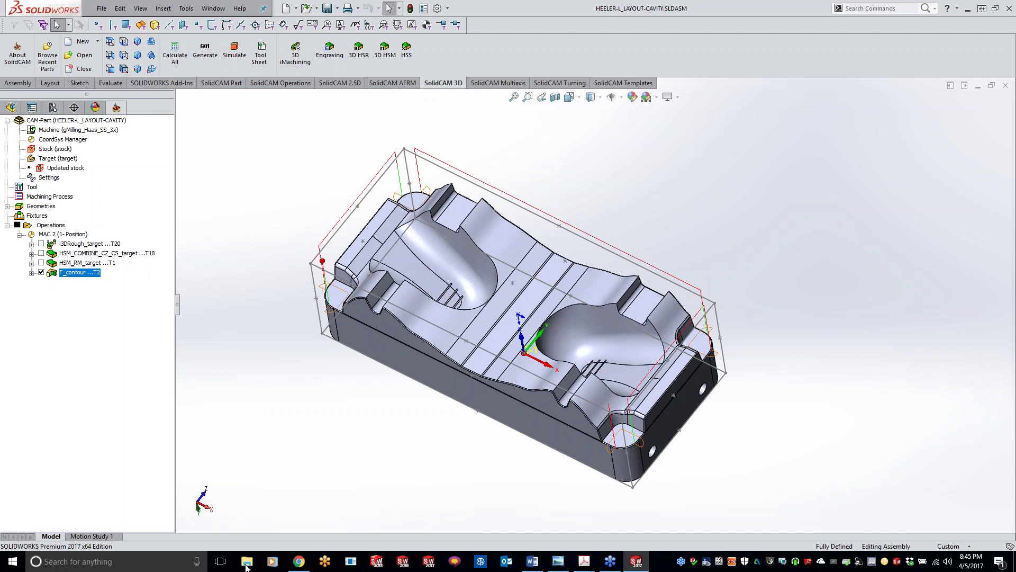
- Open the Dropbox Camera Uploads folder in File Explorer and view the photo 2017-03-06 20.19.49.jpg
{"action": "left_click", "coordinate": [910, 562]}
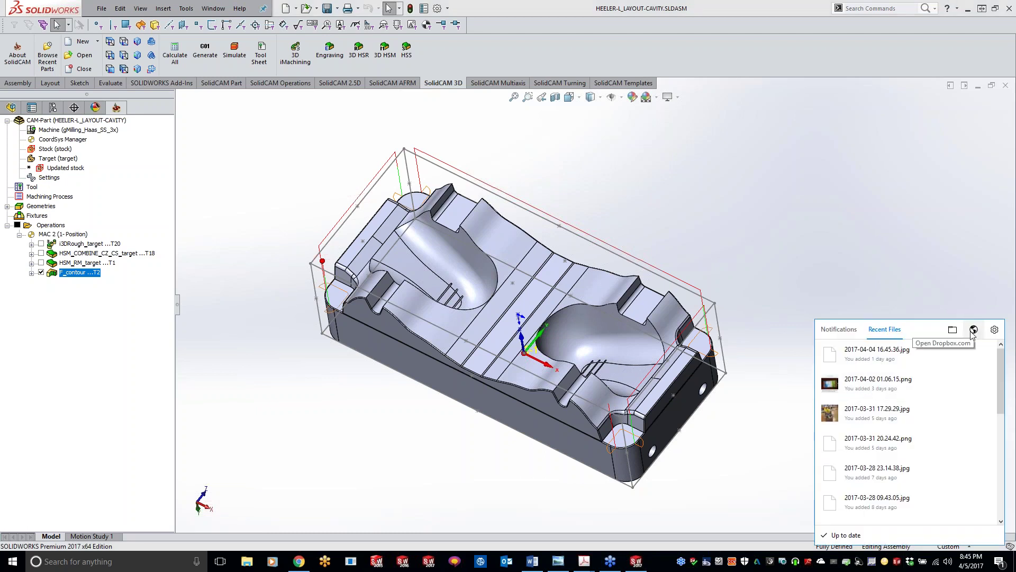
{"action": "left_click", "coordinate": [959, 329]}
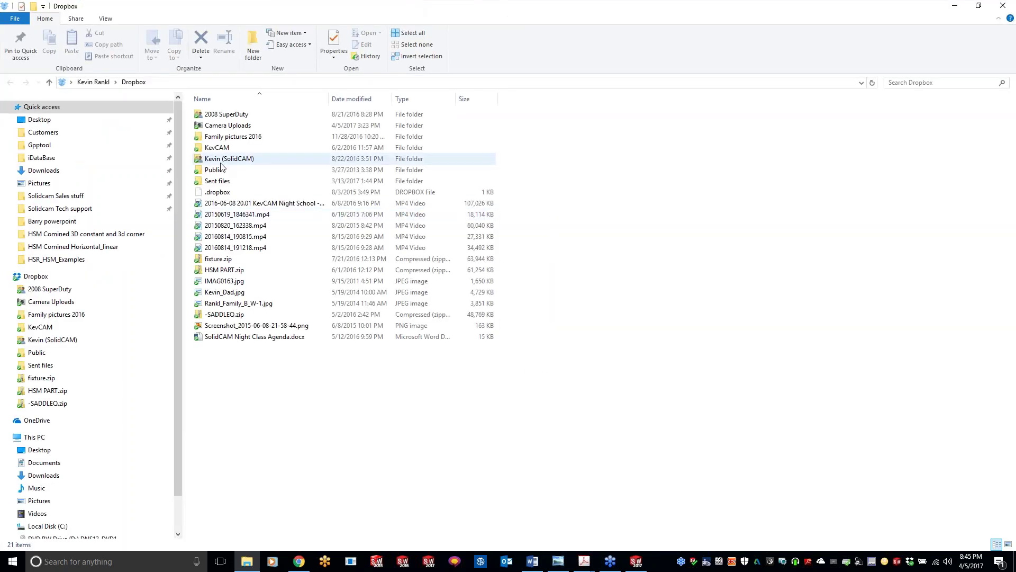
{"action": "double_click", "coordinate": [227, 125]}
{"action": "scroll", "coordinate": [853, 222], "scroll_direction": "down", "scroll_amount": 5}
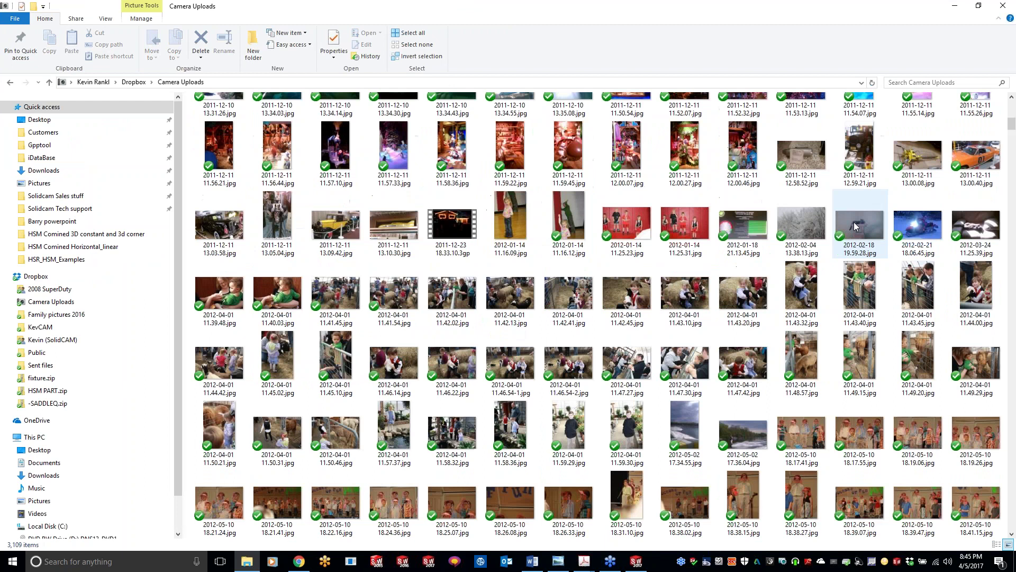
{"action": "left_click", "coordinate": [1011, 236]}
{"action": "left_click_drag", "start_coordinate": [1011, 235], "coordinate": [982, 525]}
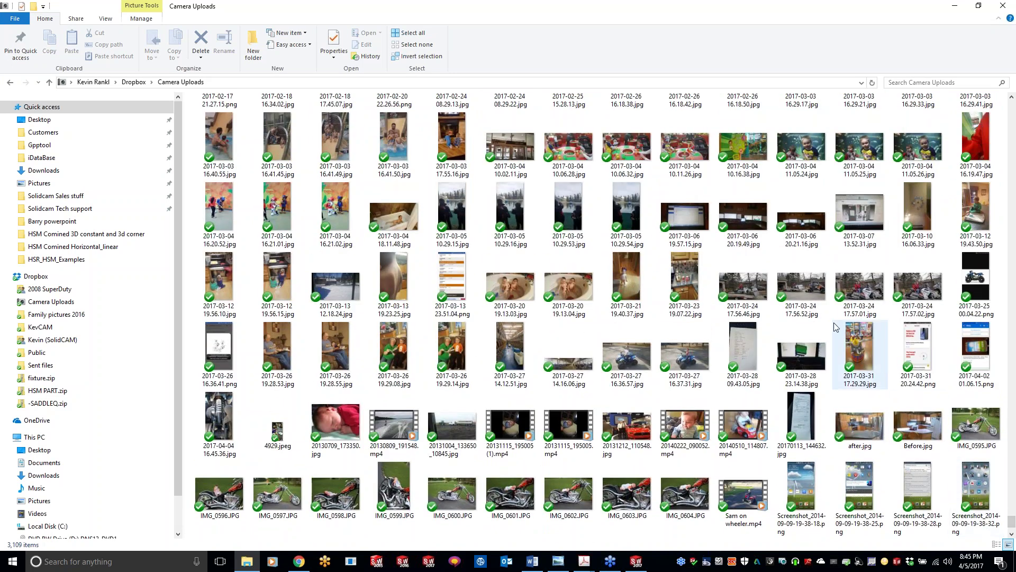
{"action": "mouse_move", "coordinate": [745, 225]}
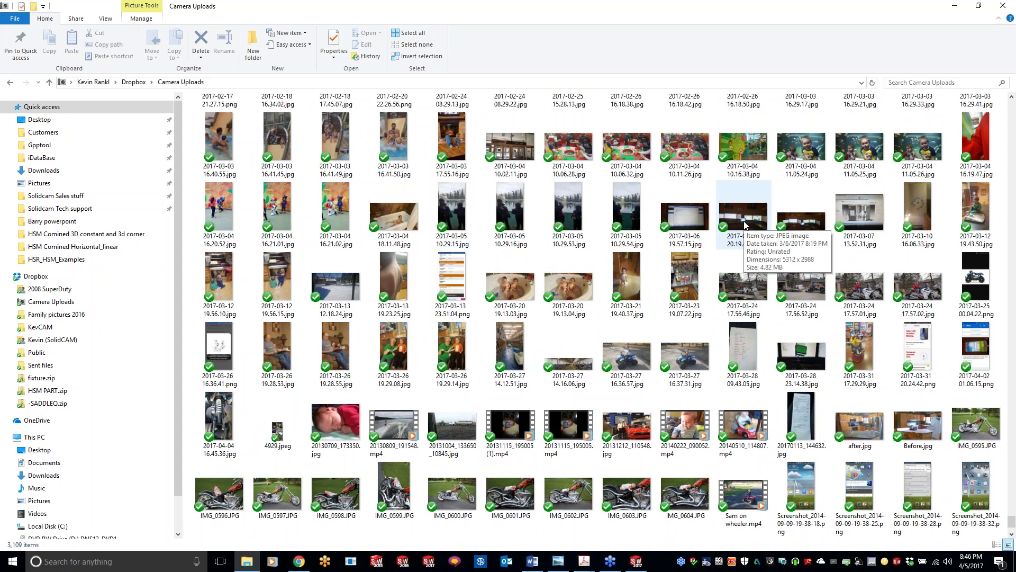
{"action": "double_click", "coordinate": [745, 225]}
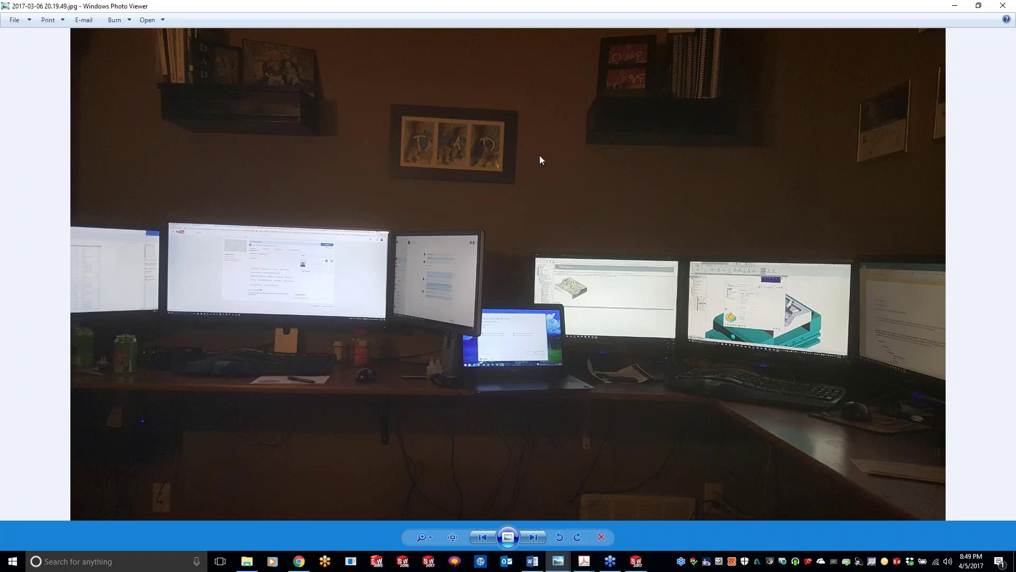
- Close the photo, look back through the older Camera Uploads pictures to late 2014, and close the folder
{"action": "left_click", "coordinate": [1003, 5]}
{"action": "scroll", "coordinate": [683, 327], "scroll_direction": "up", "scroll_amount": 10}
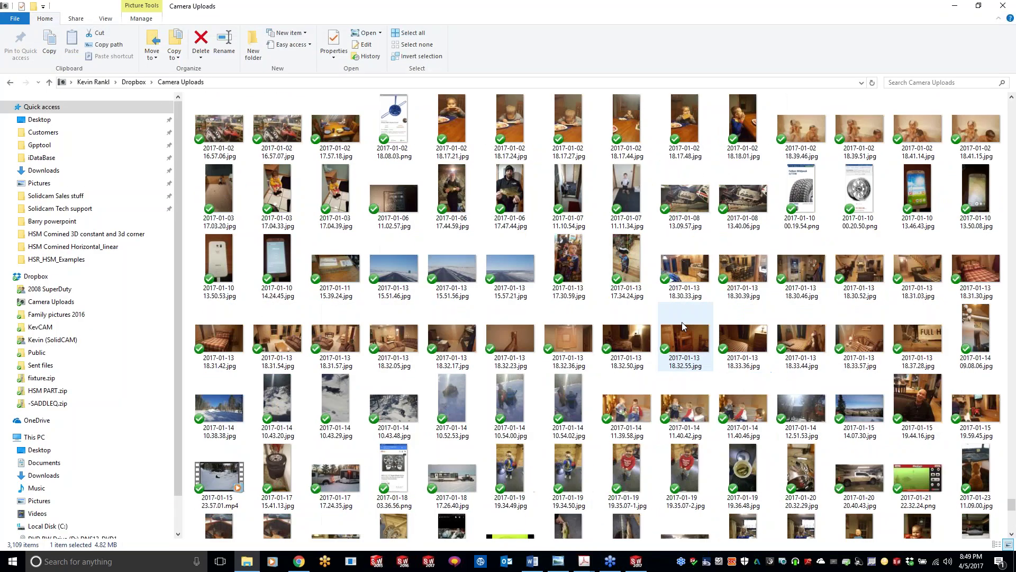
{"action": "scroll", "coordinate": [624, 294], "scroll_direction": "up", "scroll_amount": 10}
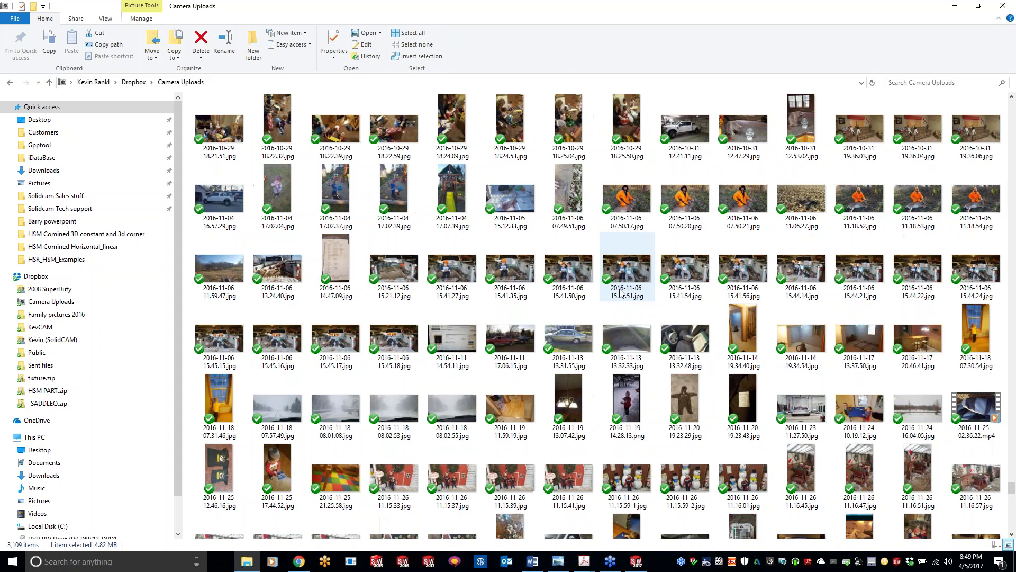
{"action": "scroll", "coordinate": [609, 280], "scroll_direction": "up", "scroll_amount": 3}
{"action": "scroll", "coordinate": [602, 277], "scroll_direction": "up", "scroll_amount": 10}
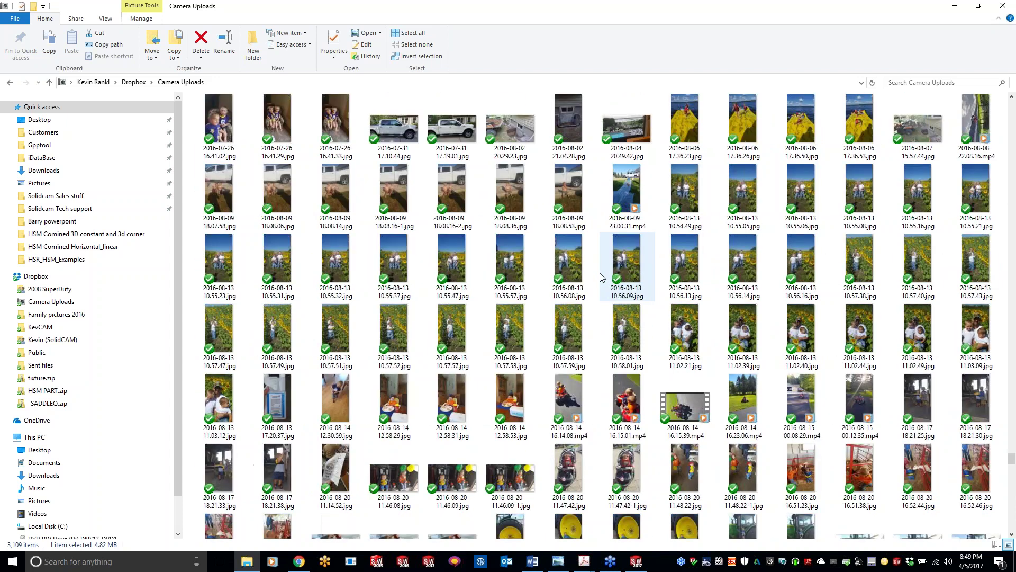
{"action": "scroll", "coordinate": [602, 276], "scroll_direction": "up", "scroll_amount": 5}
{"action": "scroll", "coordinate": [602, 276], "scroll_direction": "up", "scroll_amount": 4}
{"action": "scroll", "coordinate": [602, 277], "scroll_direction": "up", "scroll_amount": 3}
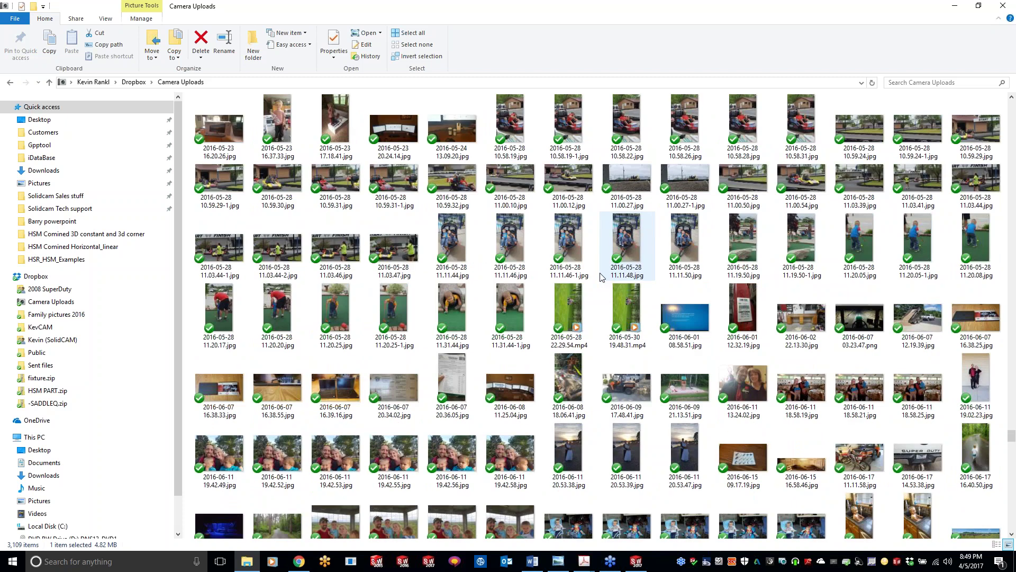
{"action": "scroll", "coordinate": [601, 276], "scroll_direction": "up", "scroll_amount": 5}
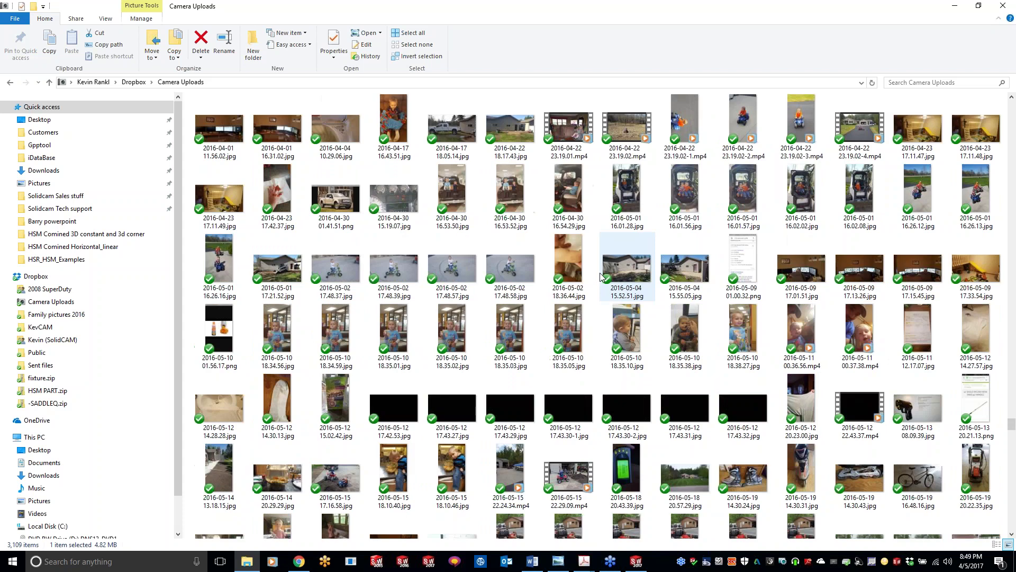
{"action": "scroll", "coordinate": [599, 272], "scroll_direction": "up", "scroll_amount": 3}
{"action": "scroll", "coordinate": [601, 276], "scroll_direction": "up", "scroll_amount": 7}
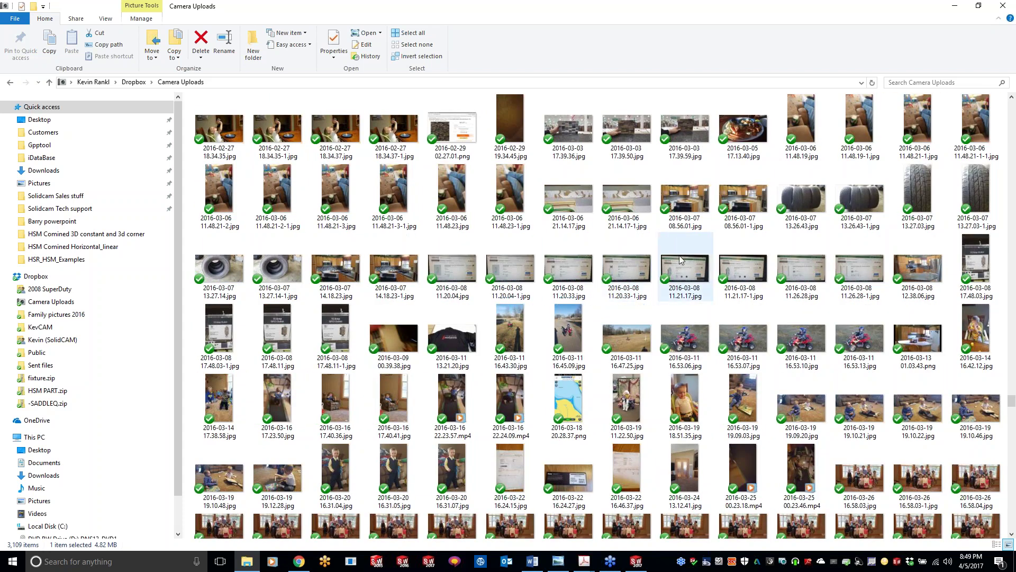
{"action": "scroll", "coordinate": [682, 260], "scroll_direction": "up", "scroll_amount": 6}
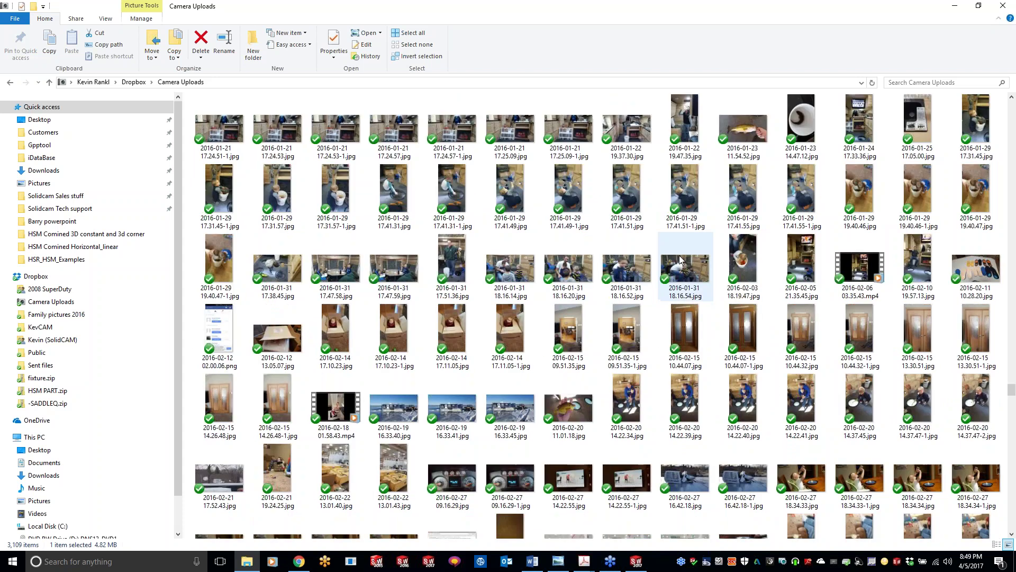
{"action": "scroll", "coordinate": [681, 260], "scroll_direction": "up", "scroll_amount": 3}
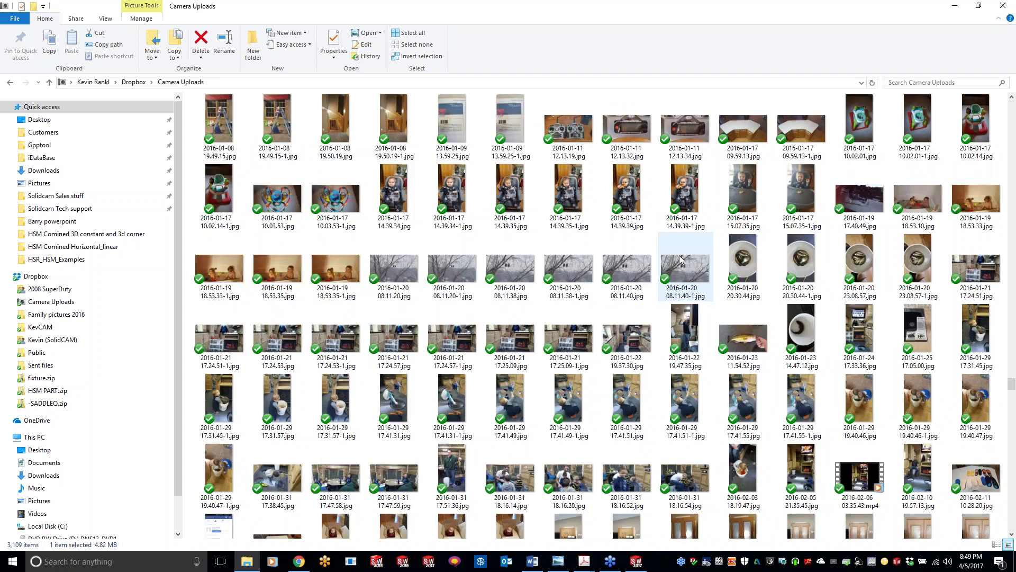
{"action": "scroll", "coordinate": [681, 259], "scroll_direction": "up", "scroll_amount": 3}
{"action": "scroll", "coordinate": [681, 260], "scroll_direction": "up", "scroll_amount": 3}
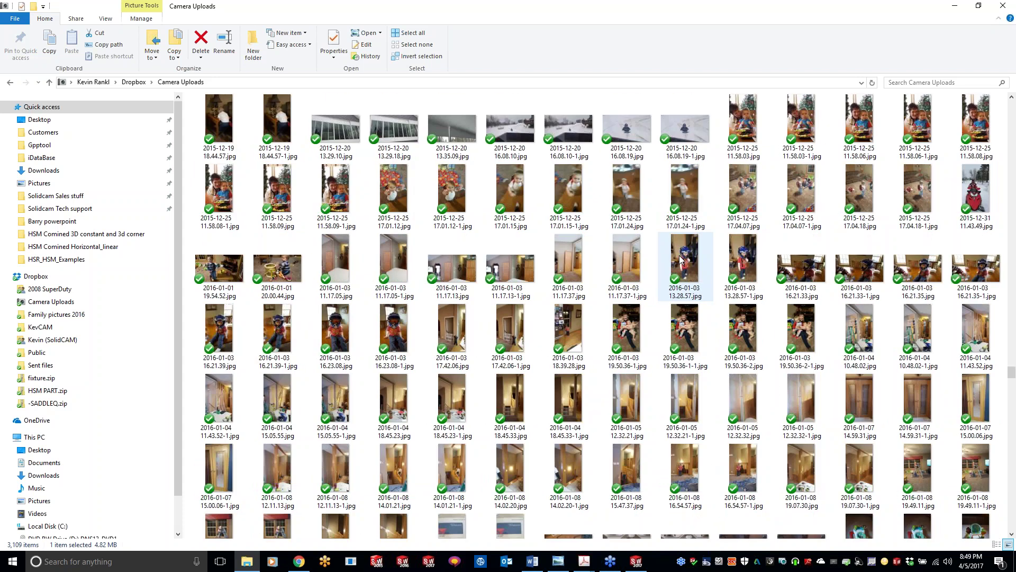
{"action": "scroll", "coordinate": [681, 260], "scroll_direction": "up", "scroll_amount": 3}
{"action": "scroll", "coordinate": [680, 259], "scroll_direction": "up", "scroll_amount": 3}
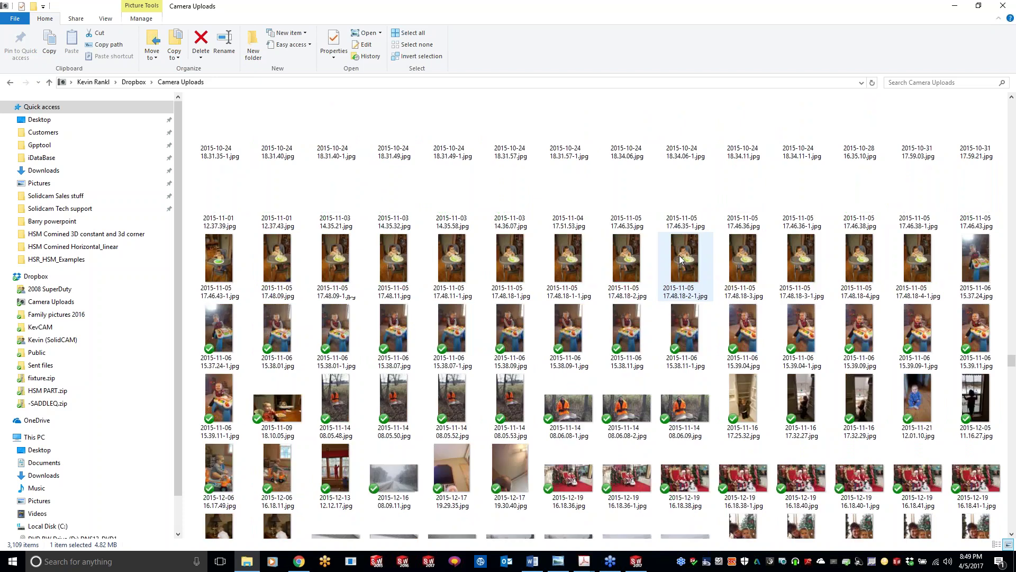
{"action": "scroll", "coordinate": [680, 259], "scroll_direction": "up", "scroll_amount": 3}
{"action": "scroll", "coordinate": [680, 258], "scroll_direction": "up", "scroll_amount": 3}
{"action": "scroll", "coordinate": [680, 259], "scroll_direction": "up", "scroll_amount": 3}
{"action": "scroll", "coordinate": [680, 258], "scroll_direction": "up", "scroll_amount": 3}
{"action": "scroll", "coordinate": [680, 258], "scroll_direction": "up", "scroll_amount": 3}
{"action": "scroll", "coordinate": [680, 258], "scroll_direction": "up", "scroll_amount": 3}
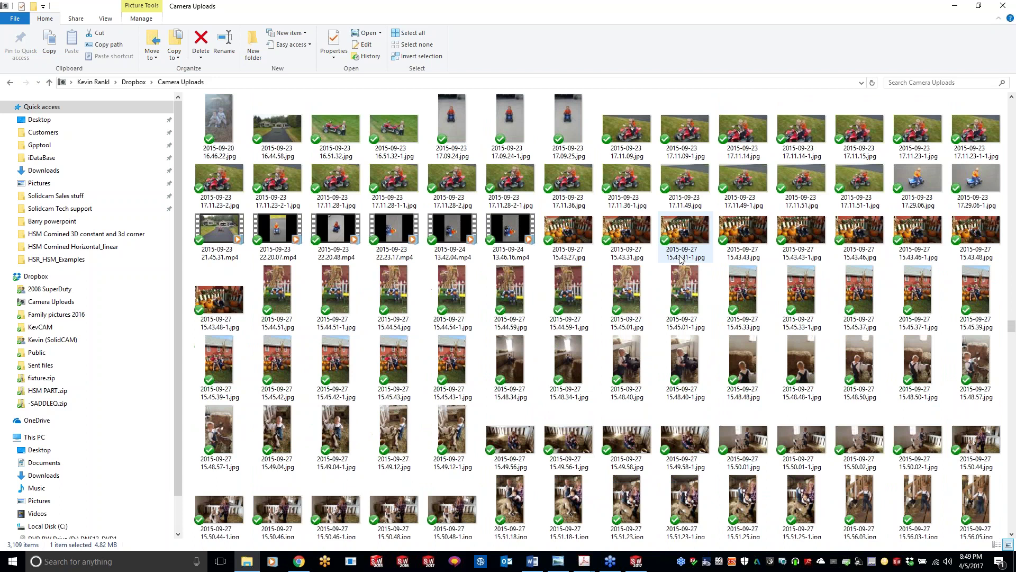
{"action": "scroll", "coordinate": [680, 258], "scroll_direction": "up", "scroll_amount": 12}
{"action": "scroll", "coordinate": [678, 288], "scroll_direction": "up", "scroll_amount": 6}
{"action": "scroll", "coordinate": [678, 288], "scroll_direction": "up", "scroll_amount": 3}
{"action": "scroll", "coordinate": [678, 288], "scroll_direction": "up", "scroll_amount": 3}
{"action": "scroll", "coordinate": [676, 289], "scroll_direction": "up", "scroll_amount": 6}
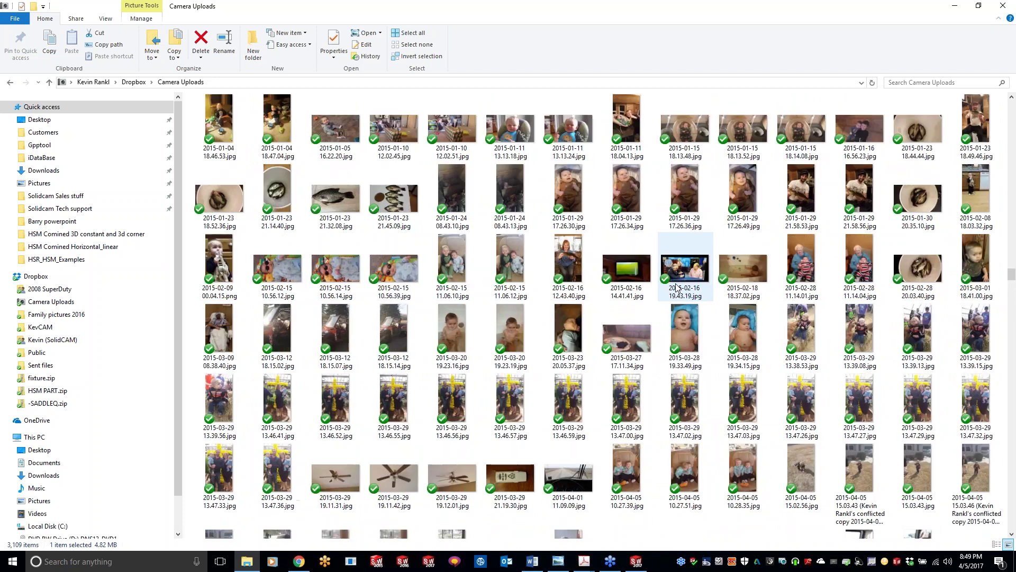
{"action": "scroll", "coordinate": [677, 289], "scroll_direction": "up", "scroll_amount": 6}
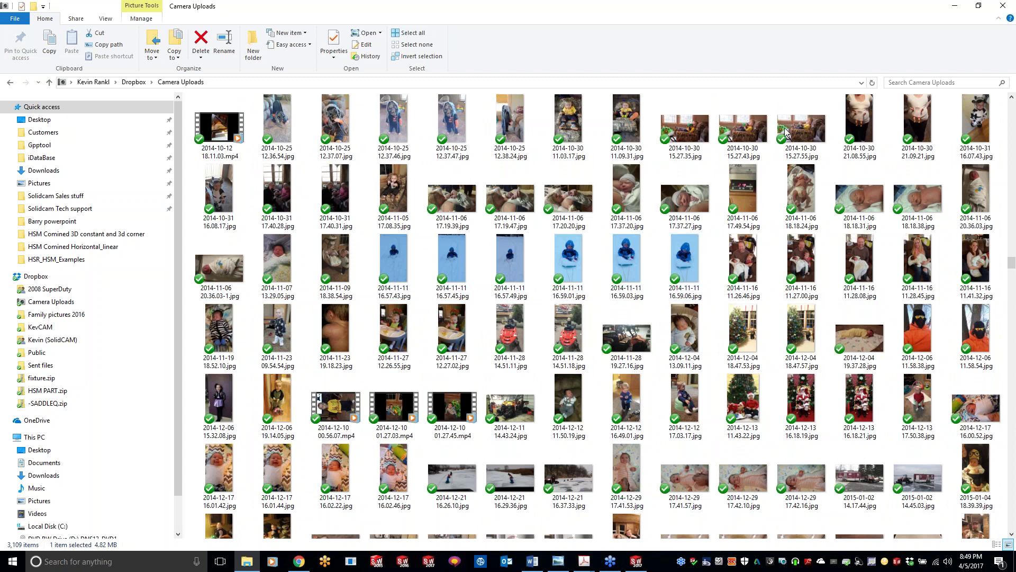
{"action": "left_click", "coordinate": [1003, 5]}
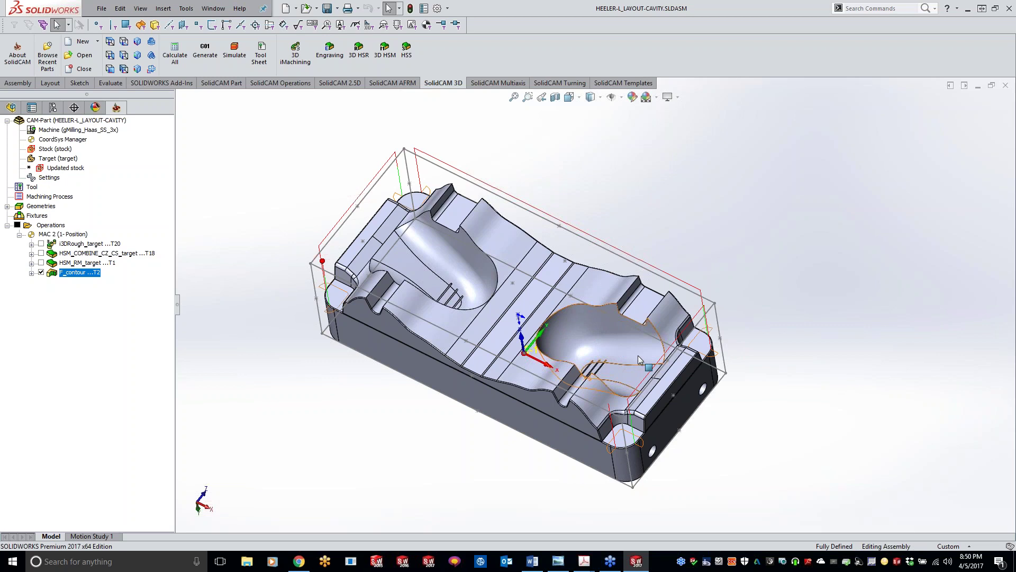
- Switch to Chrome and look through the SolidCAM University channel's uploads, loading the older videos
{"action": "left_click", "coordinate": [299, 560]}
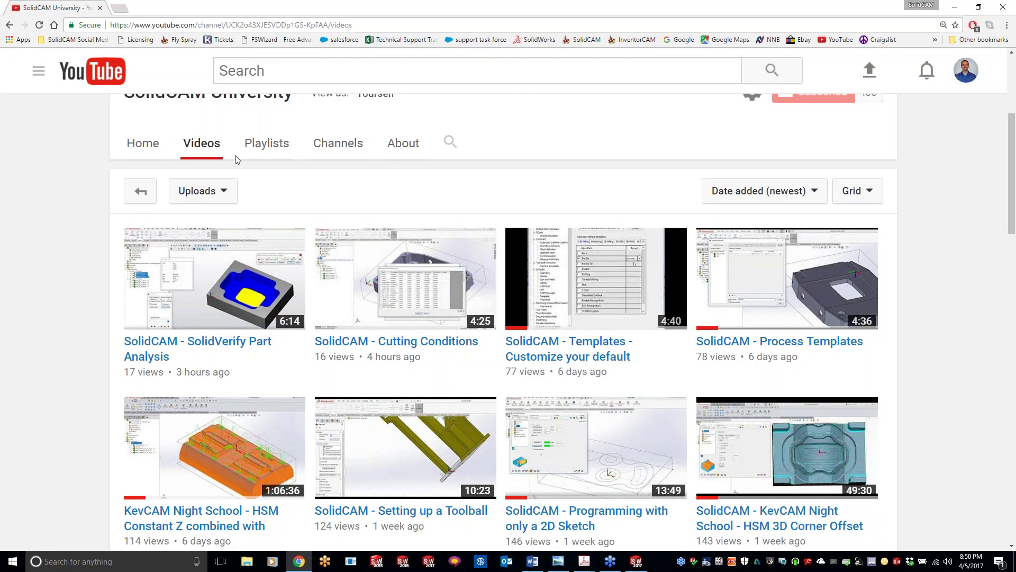
{"action": "scroll", "coordinate": [497, 377], "scroll_direction": "down", "scroll_amount": 8}
{"action": "scroll", "coordinate": [497, 377], "scroll_direction": "down", "scroll_amount": 12}
{"action": "left_click", "coordinate": [504, 477]}
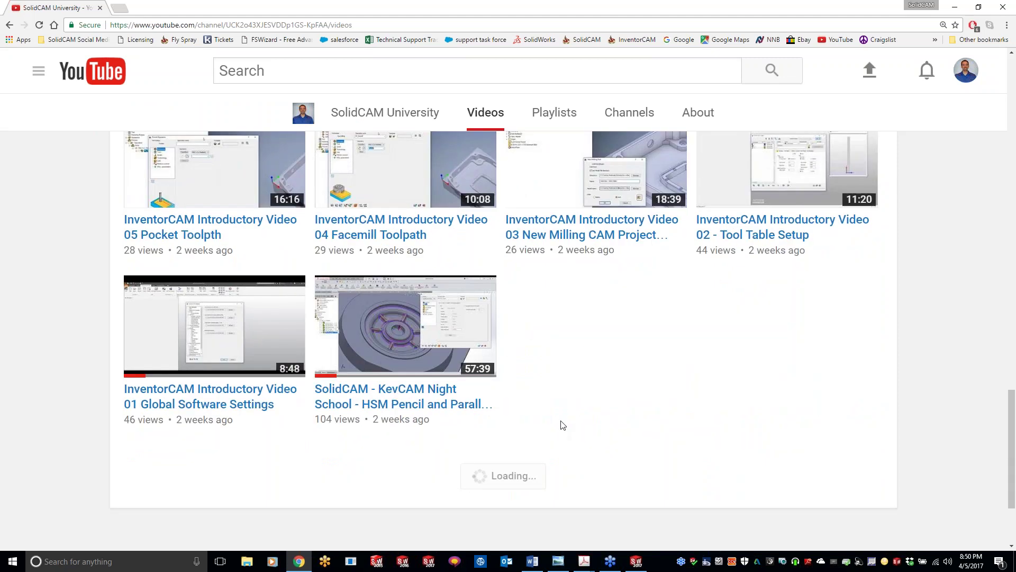
{"action": "scroll", "coordinate": [534, 397], "scroll_direction": "down", "scroll_amount": 8}
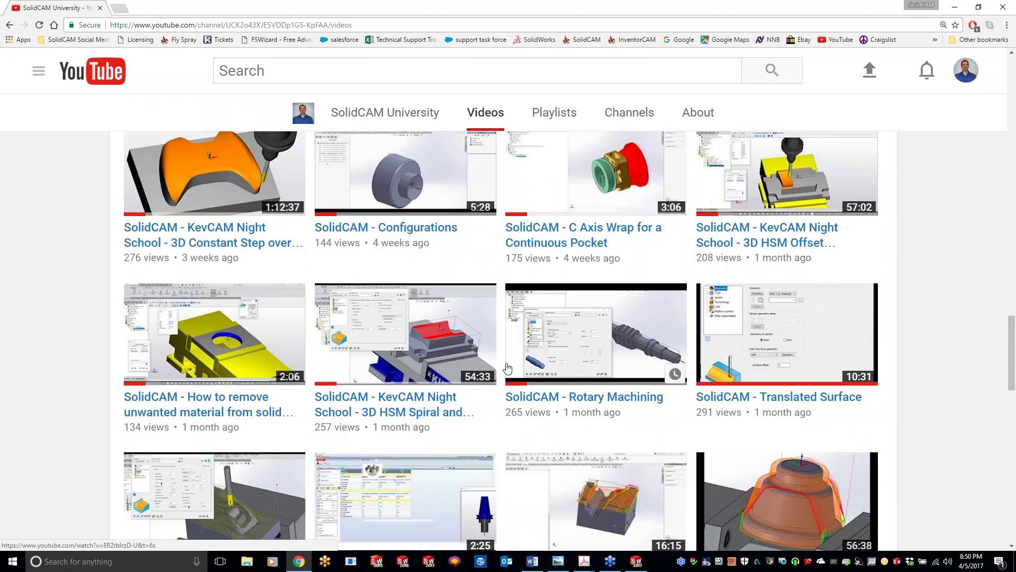
{"action": "scroll", "coordinate": [507, 366], "scroll_direction": "down", "scroll_amount": 15}
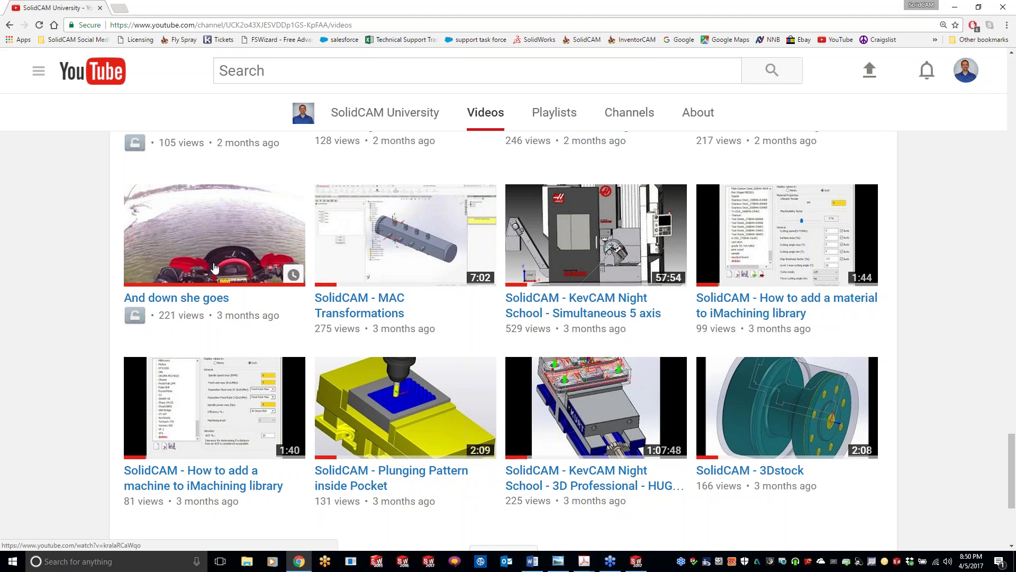
- Open the video "And down she goes" and return to the SOLIDWORKS assembly
{"action": "left_click", "coordinate": [182, 179]}
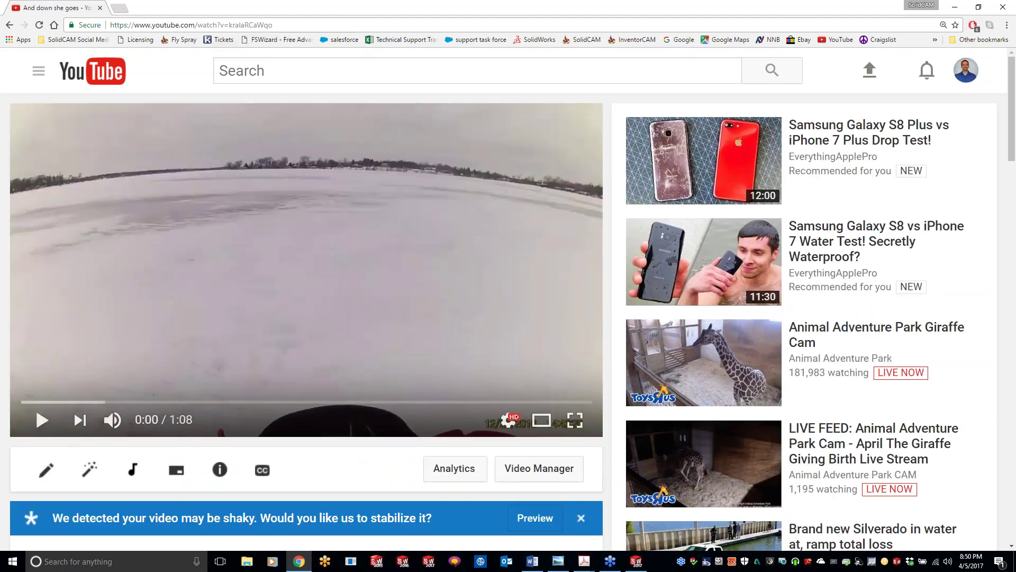
{"action": "left_click", "coordinate": [301, 21]}
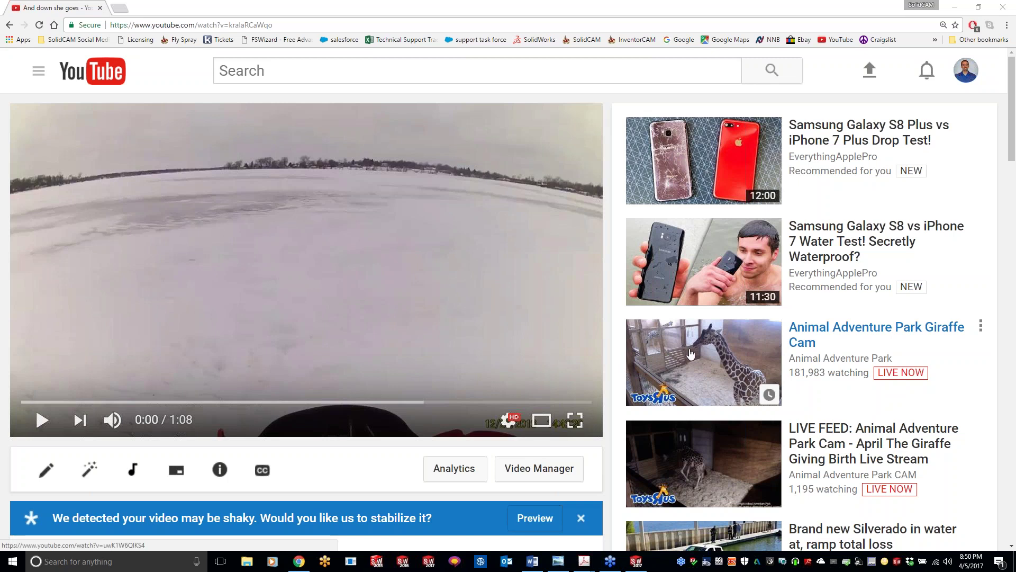
{"action": "left_click", "coordinate": [954, 7]}
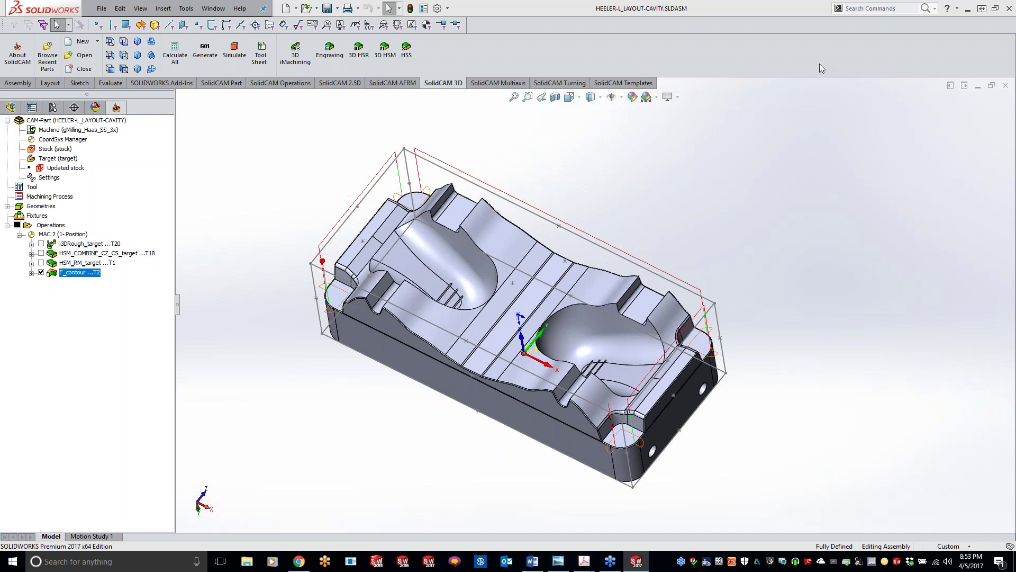
- Open the local Dropbox folder in File Explorer and go into its Camera Uploads folder
{"action": "left_click", "coordinate": [911, 562]}
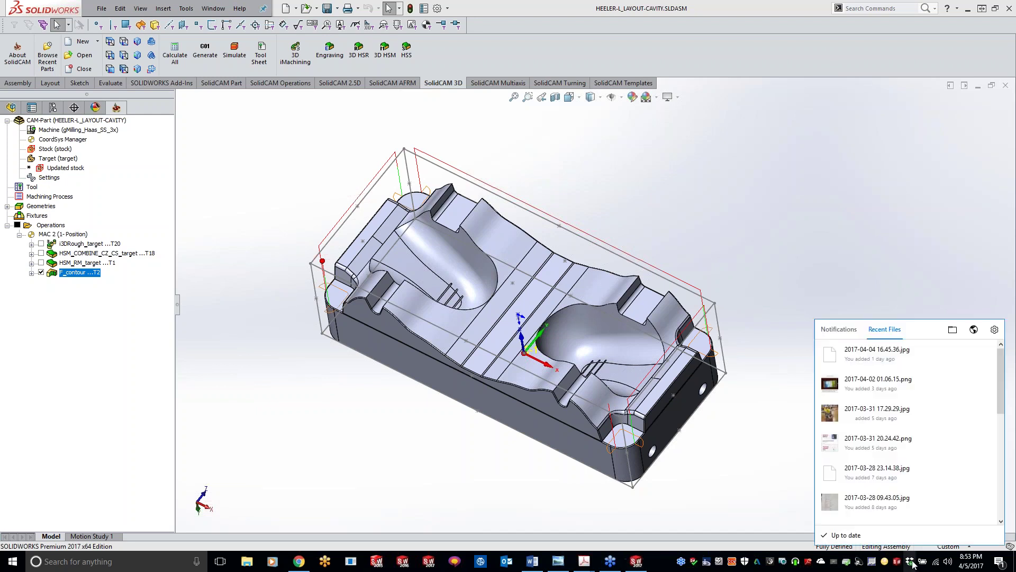
{"action": "left_click", "coordinate": [954, 329]}
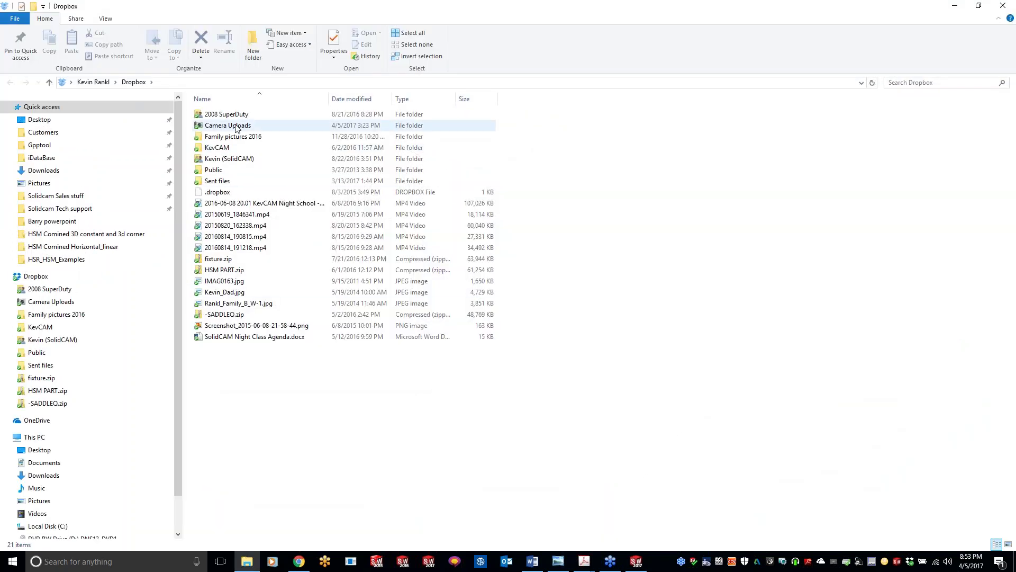
{"action": "double_click", "coordinate": [210, 128]}
- Look through the Camera Uploads pictures from January to April 2017 for the desk workspace photo
{"action": "scroll", "coordinate": [980, 399], "scroll_direction": "down", "scroll_amount": 20}
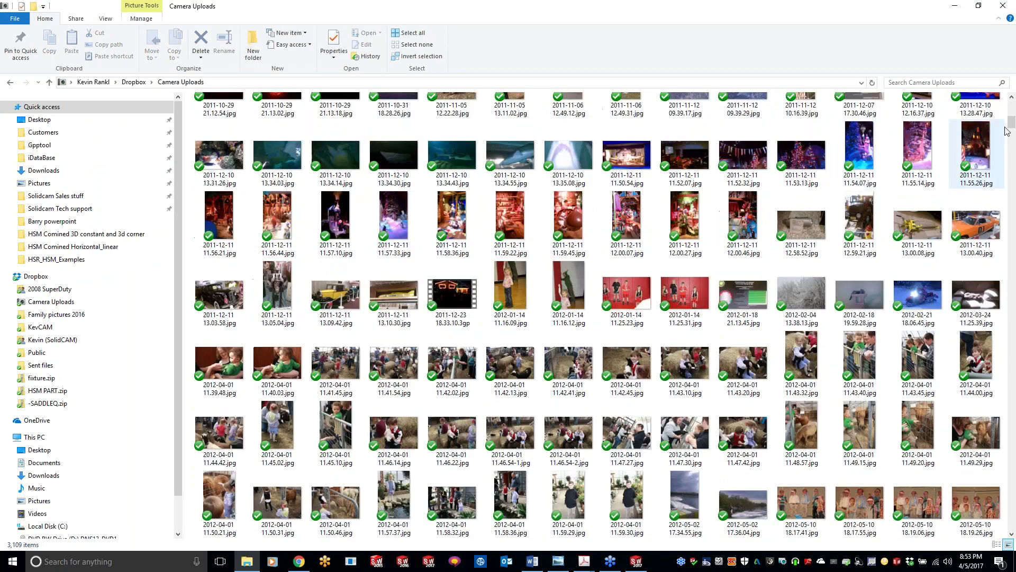
{"action": "scroll", "coordinate": [980, 399], "scroll_direction": "down", "scroll_amount": 20}
{"action": "scroll", "coordinate": [979, 498], "scroll_direction": "down", "scroll_amount": 10}
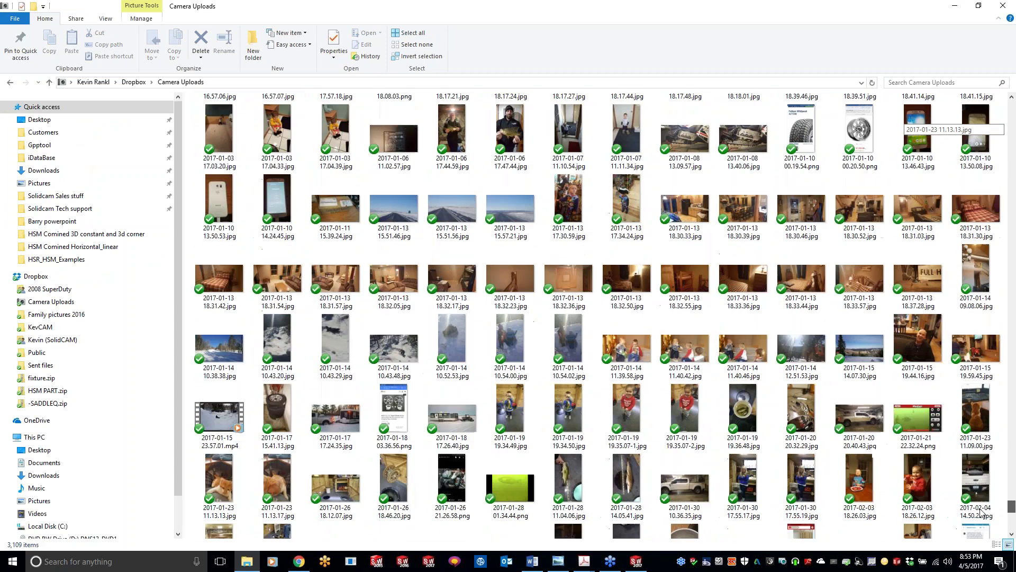
{"action": "scroll", "coordinate": [980, 512], "scroll_direction": "down", "scroll_amount": 10}
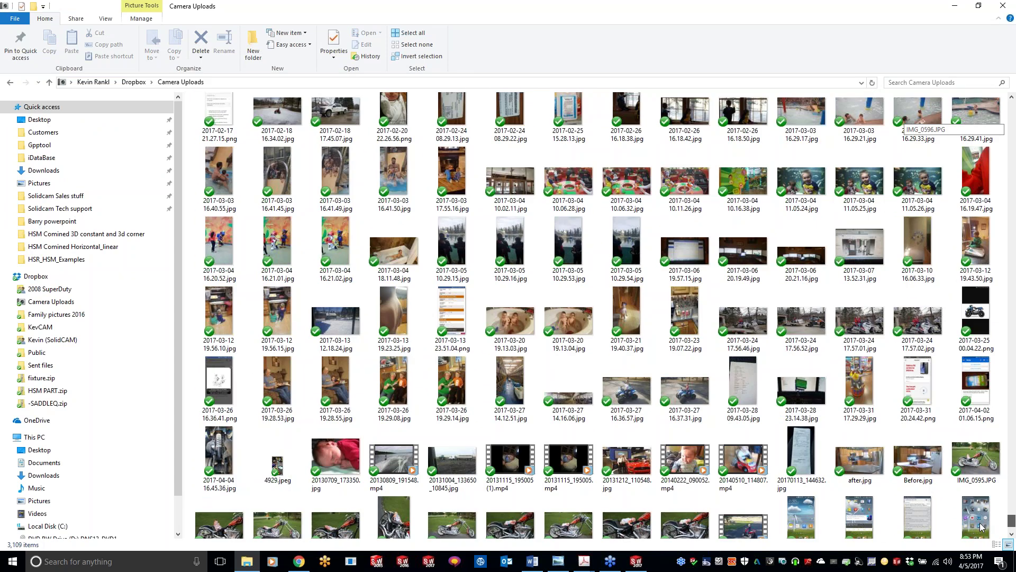
{"action": "scroll", "coordinate": [980, 527], "scroll_direction": "down", "scroll_amount": 2}
{"action": "scroll", "coordinate": [980, 526], "scroll_direction": "up", "scroll_amount": 3}
{"action": "scroll", "coordinate": [980, 527], "scroll_direction": "up", "scroll_amount": 2}
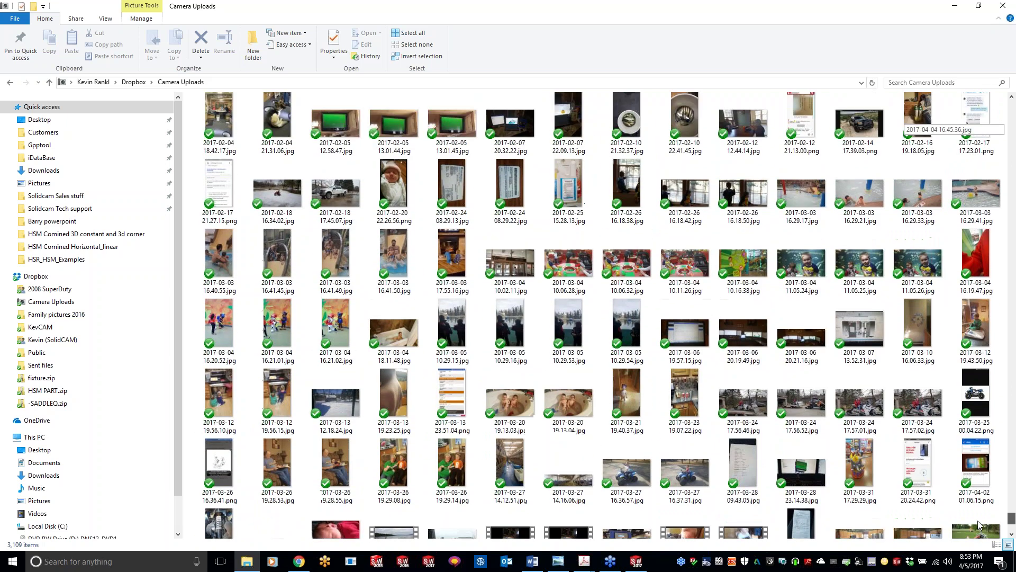
{"action": "scroll", "coordinate": [980, 526], "scroll_direction": "up", "scroll_amount": 2}
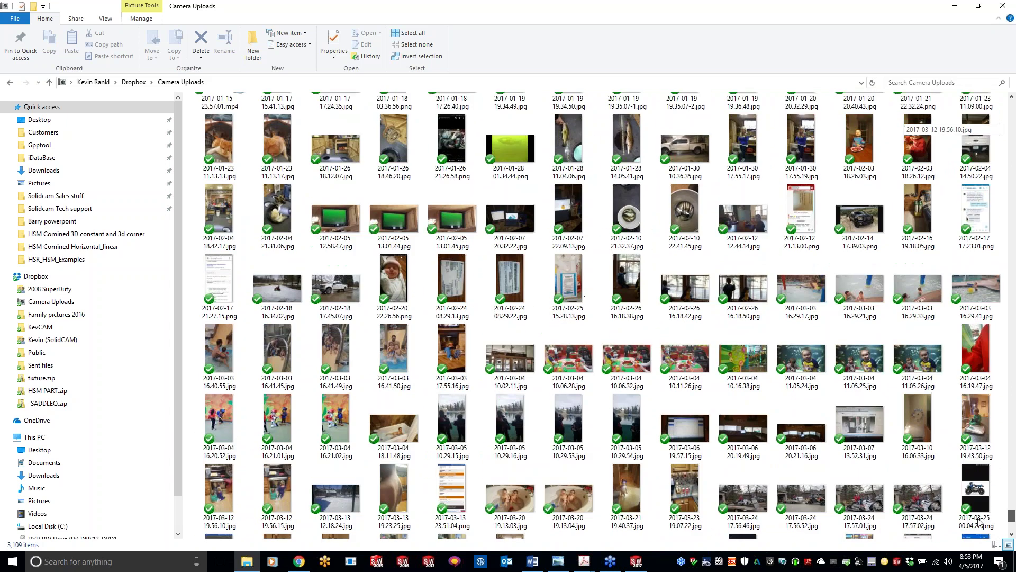
{"action": "scroll", "coordinate": [979, 521], "scroll_direction": "up", "scroll_amount": 6}
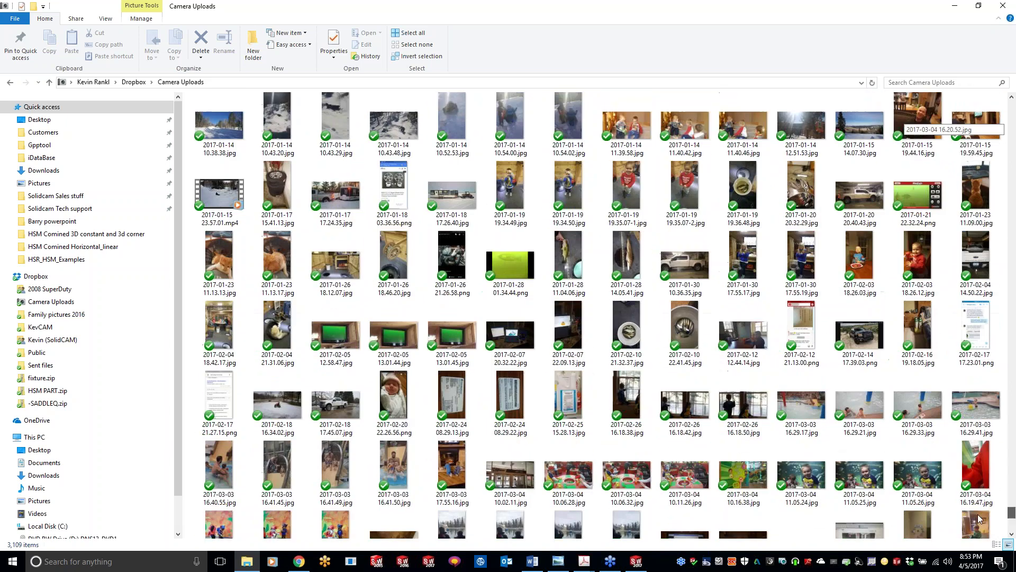
{"action": "scroll", "coordinate": [980, 514], "scroll_direction": "up", "scroll_amount": 2}
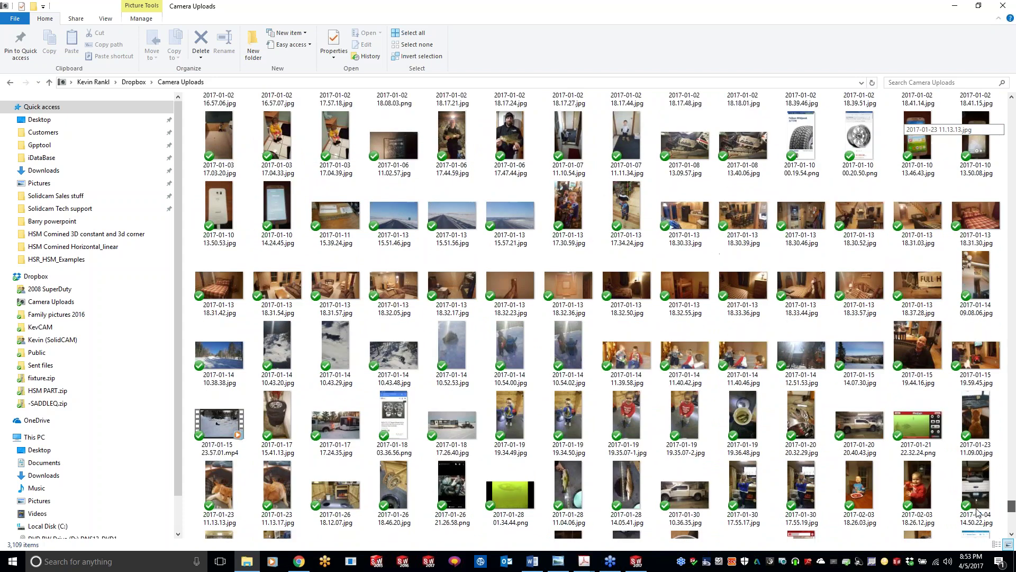
{"action": "scroll", "coordinate": [978, 511], "scroll_direction": "down", "scroll_amount": 7}
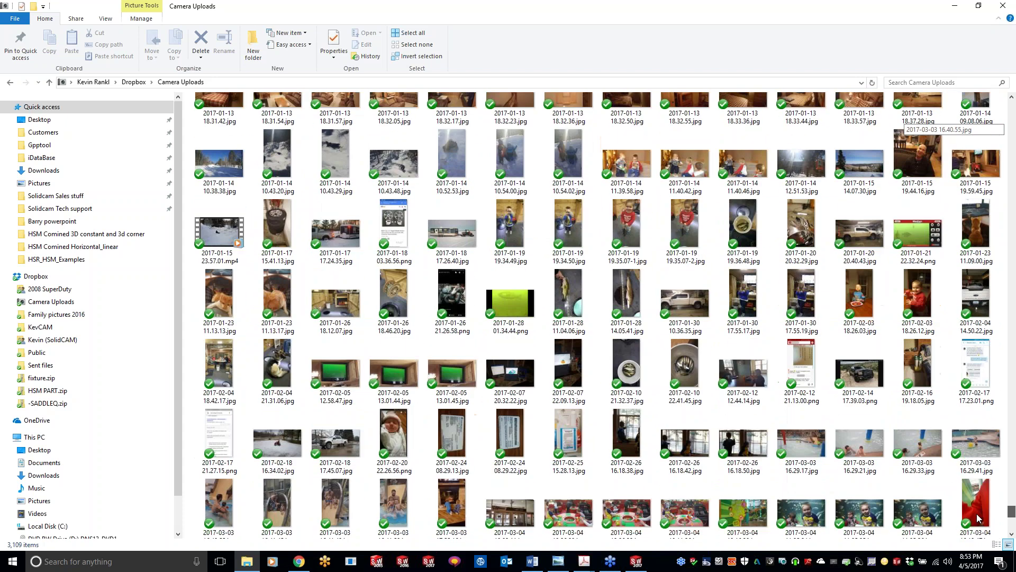
{"action": "scroll", "coordinate": [979, 521], "scroll_direction": "down", "scroll_amount": 3}
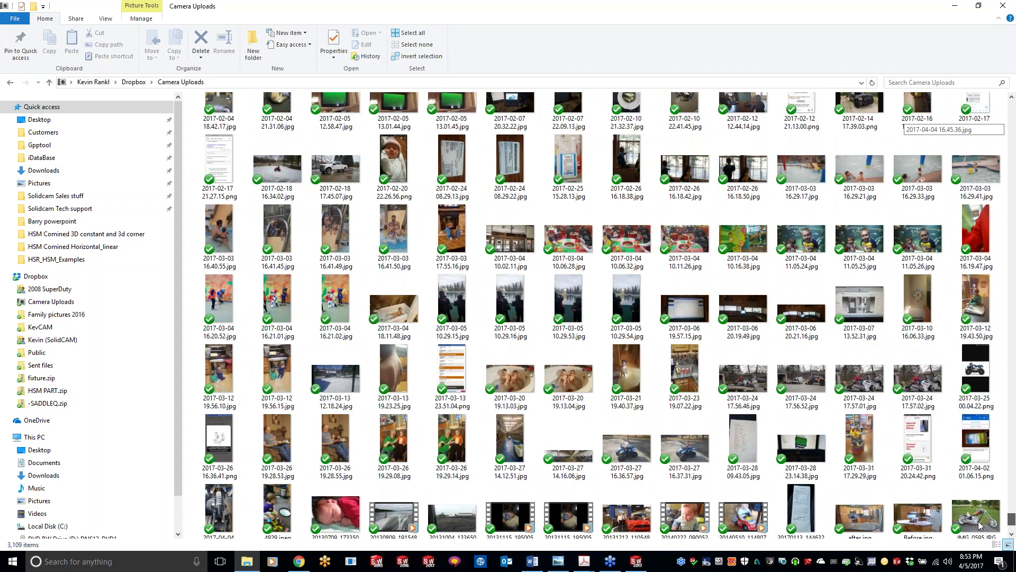
{"action": "scroll", "coordinate": [980, 525], "scroll_direction": "down", "scroll_amount": 3}
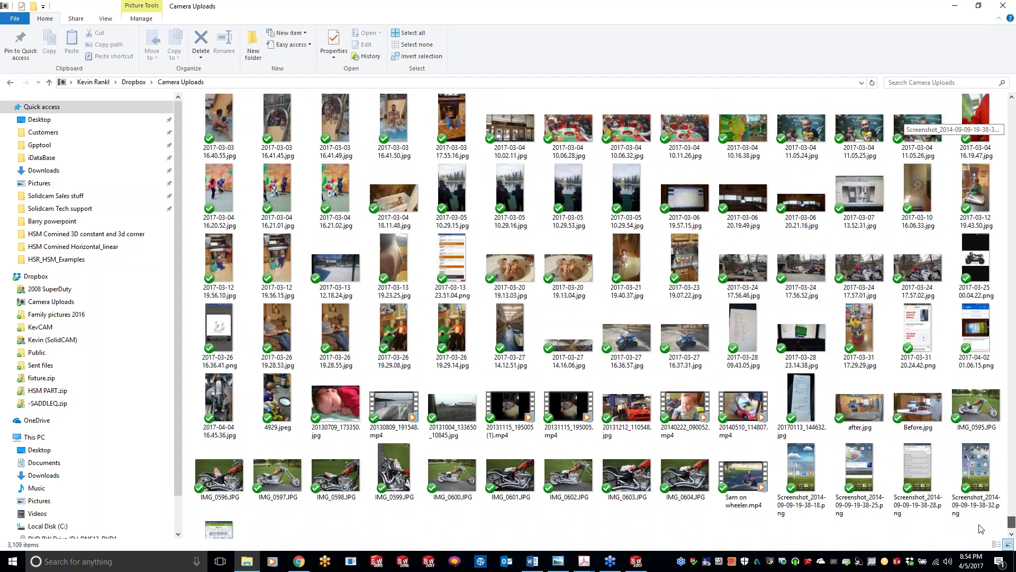
{"action": "scroll", "coordinate": [981, 527], "scroll_direction": "up", "scroll_amount": 5}
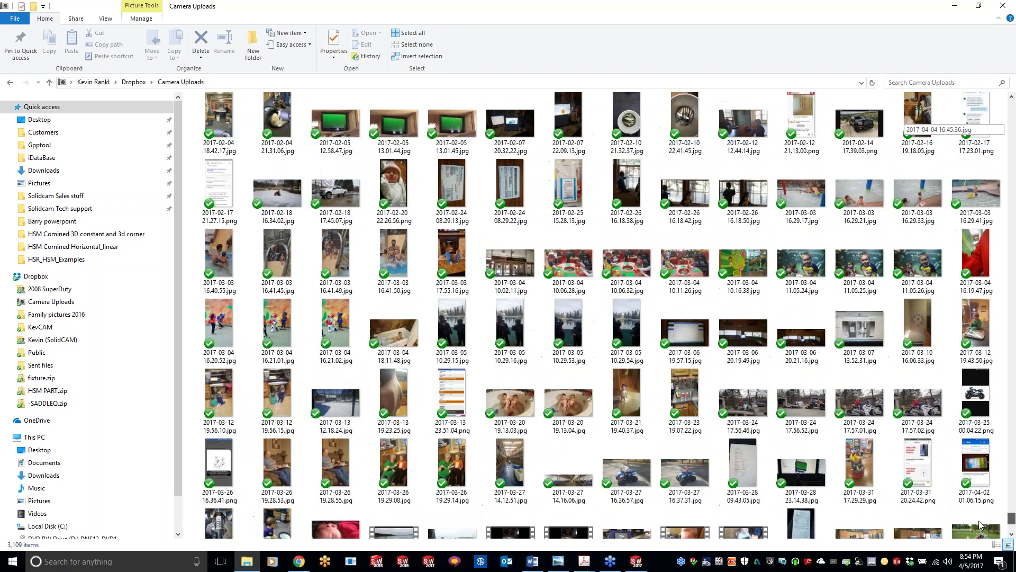
{"action": "scroll", "coordinate": [980, 522], "scroll_direction": "up", "scroll_amount": 5}
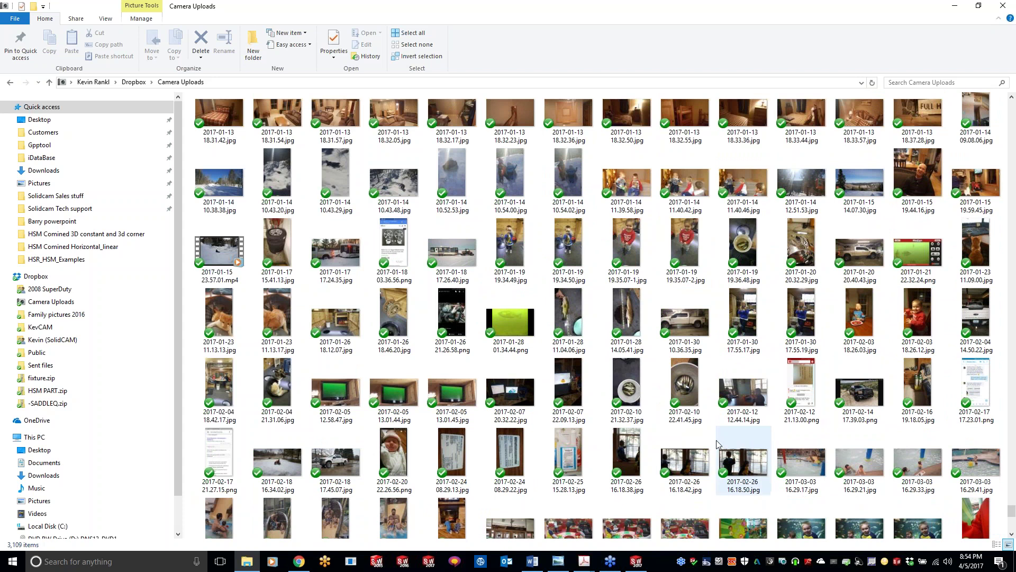
- View the workspace photo 2017-03-06 20.21.16.jpg in Windows Photo Viewer, and close the viewer
{"action": "scroll", "coordinate": [376, 454], "scroll_direction": "down", "scroll_amount": 3}
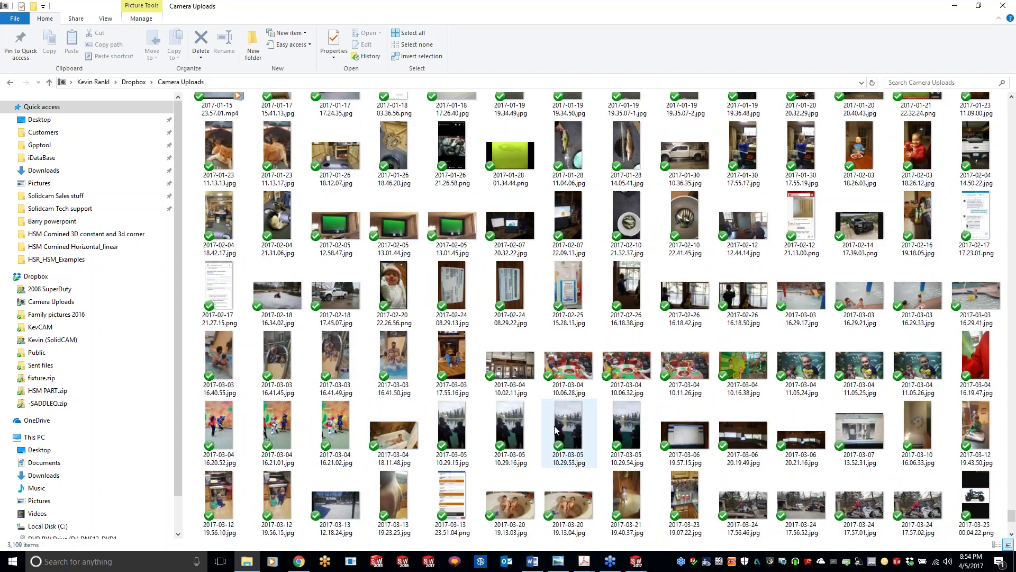
{"action": "double_click", "coordinate": [802, 440]}
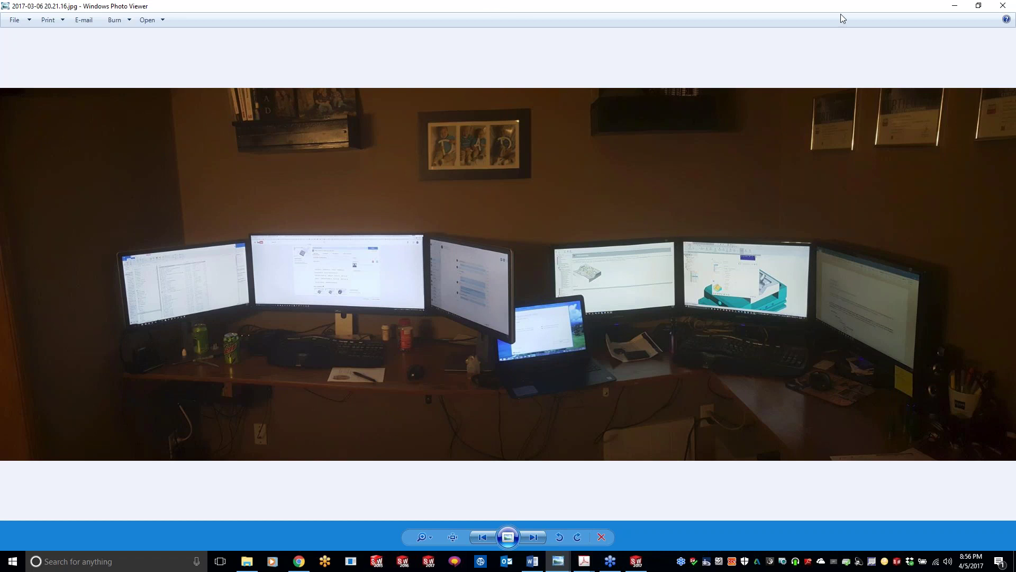
{"action": "left_click", "coordinate": [1003, 5]}
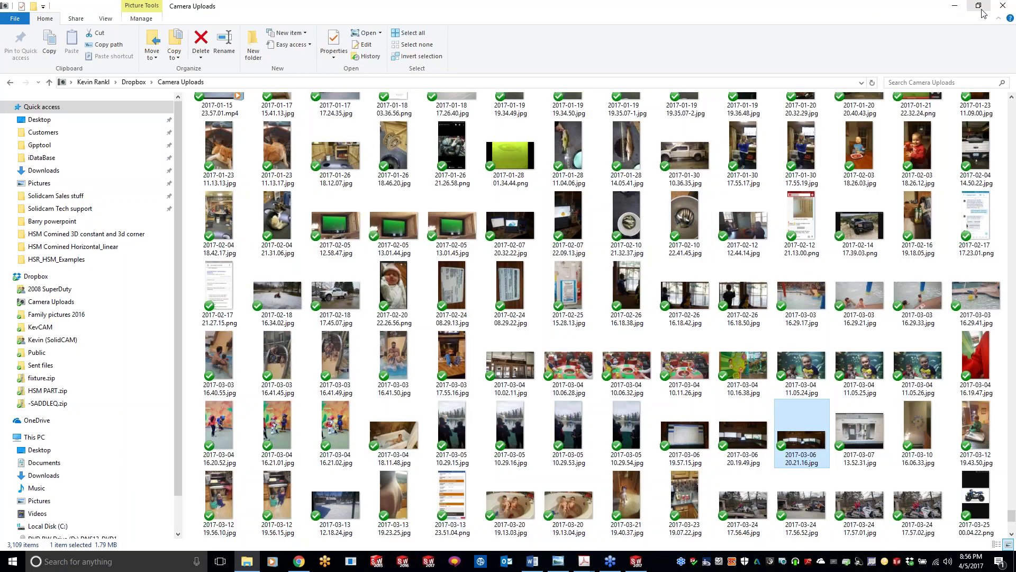